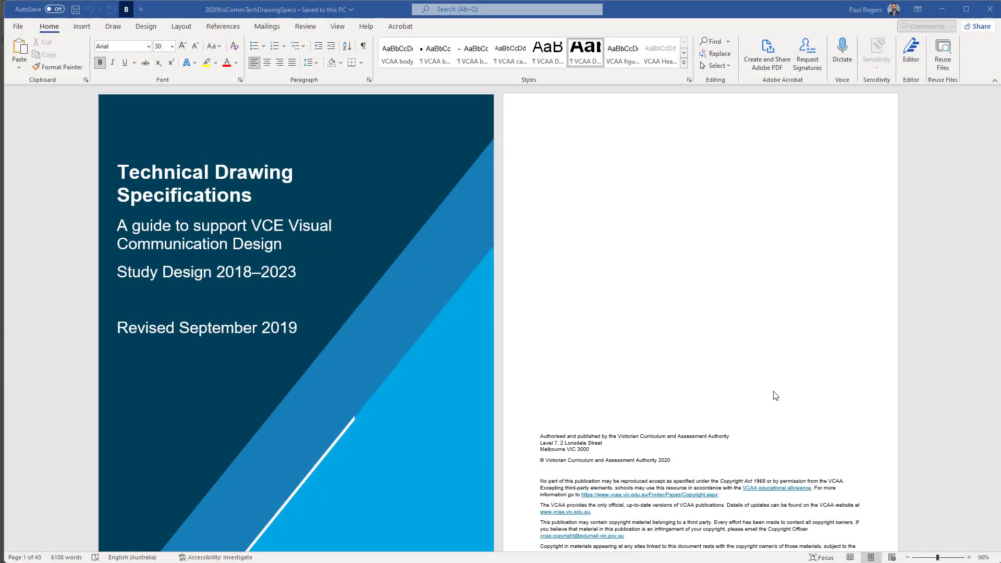
Look through the opening pages of the Technical Drawing Specifications guide
scroll(940, 305, down, 3)
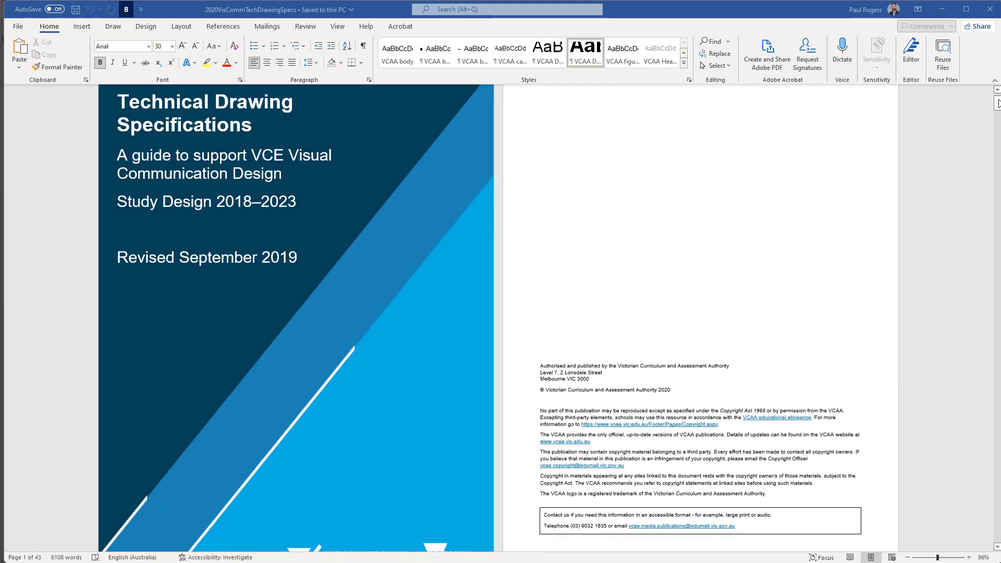
drag(996, 103, 980, 313)
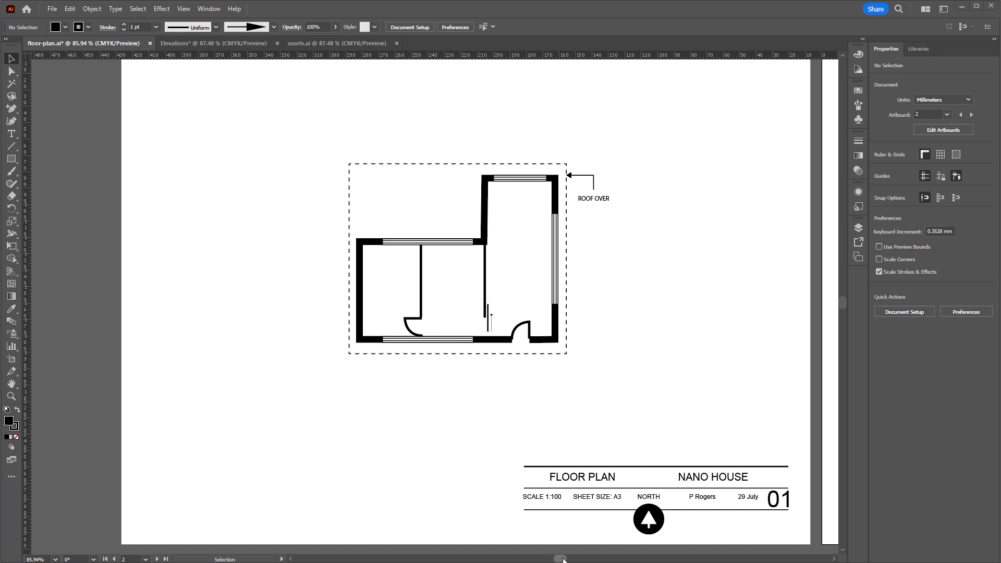
Review the floor plan and elevation artboards in floor-plan.ai, the Elevations document, and the trees and title block in assets.ai
drag(562, 559, 601, 559)
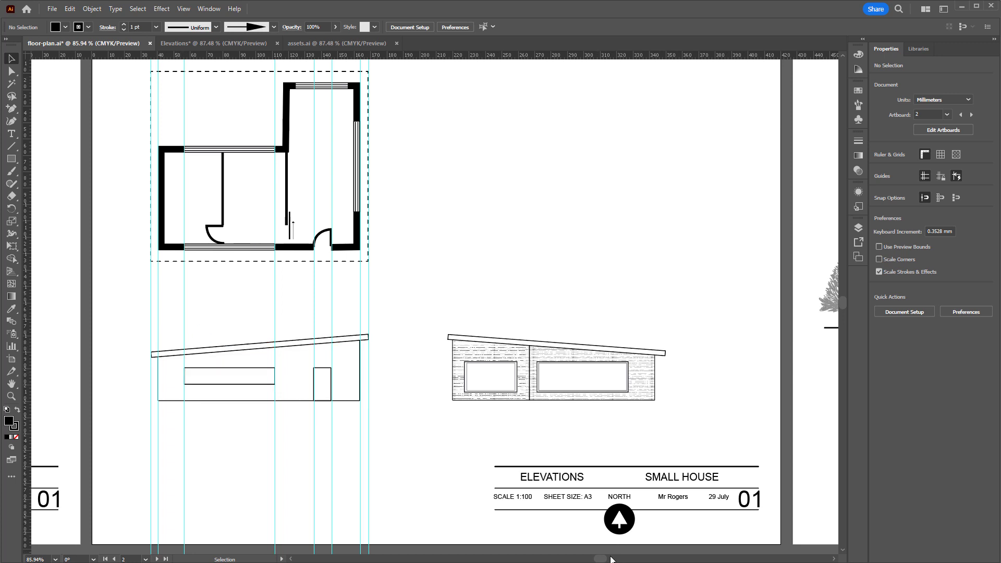
drag(602, 560, 638, 559)
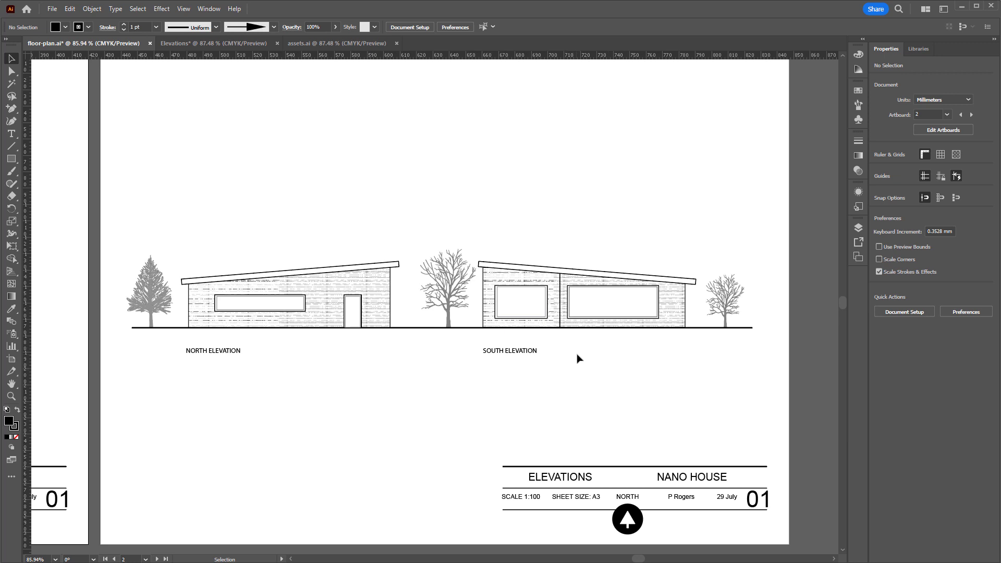
click(308, 44)
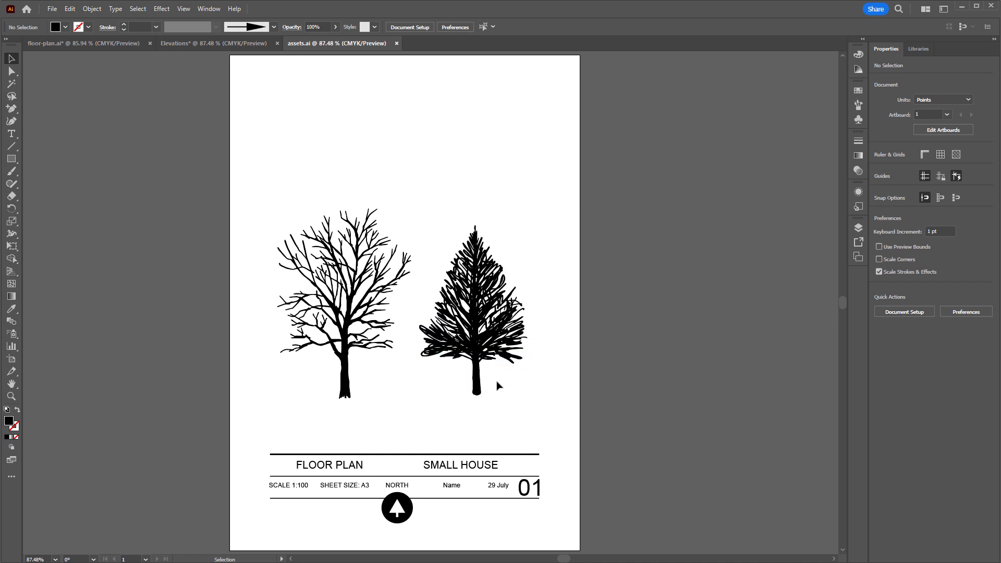
key(ctrl+shift+Tab)
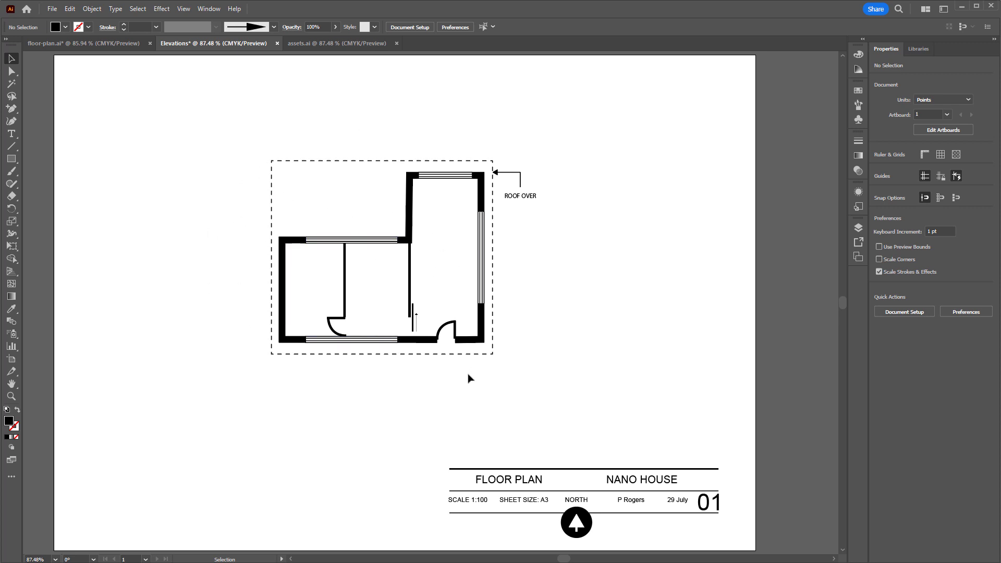
click(108, 47)
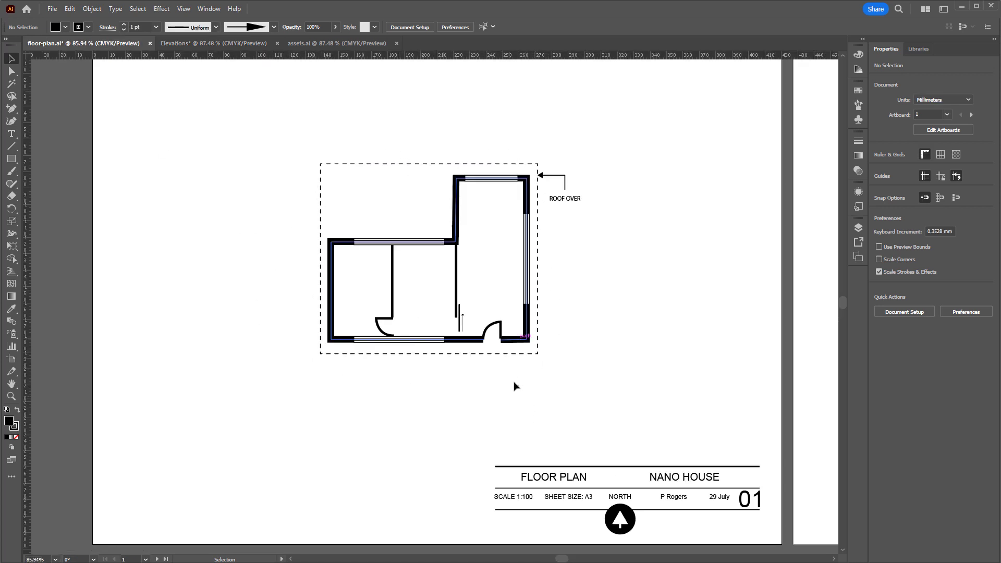
click(210, 45)
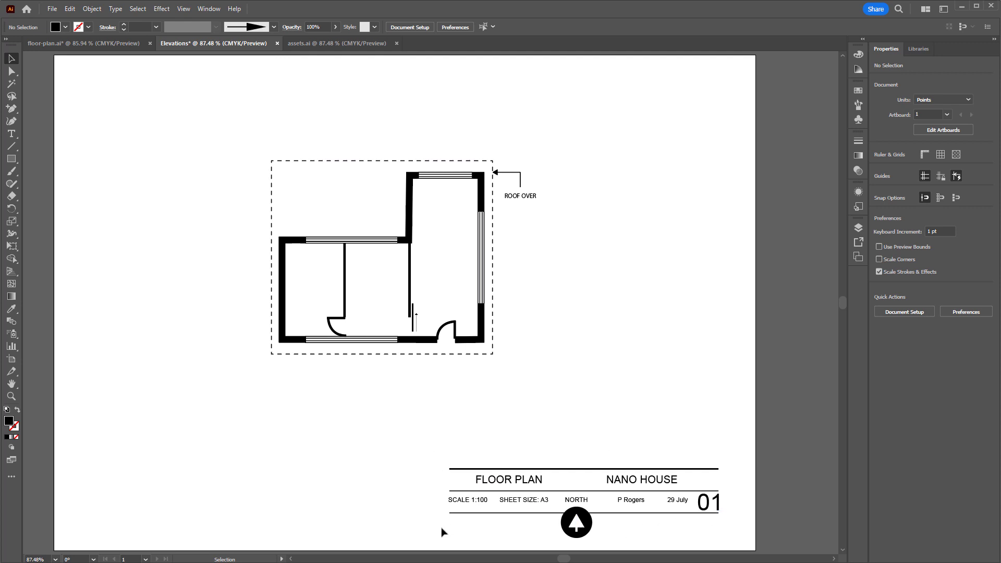
click(329, 45)
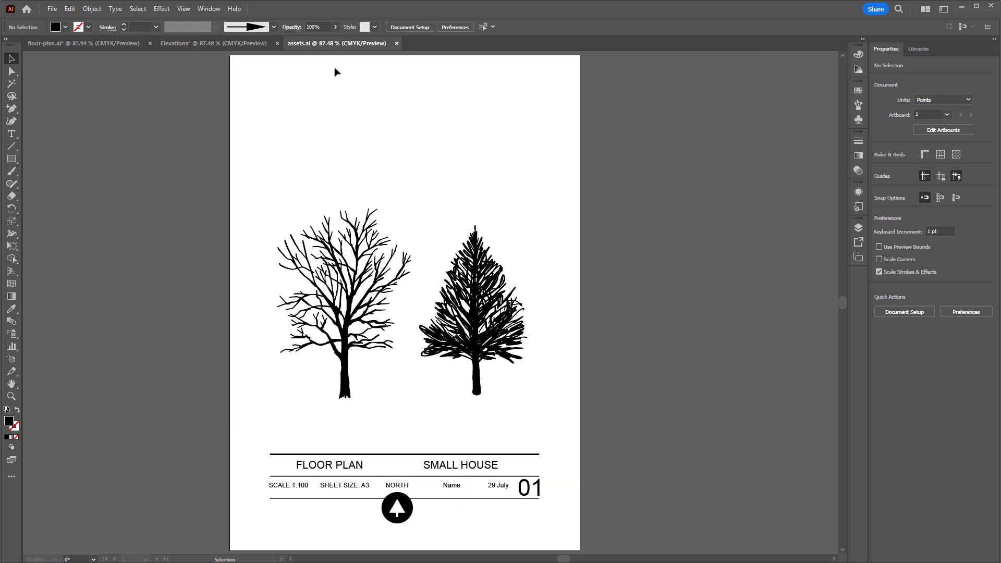
drag(254, 438, 550, 533)
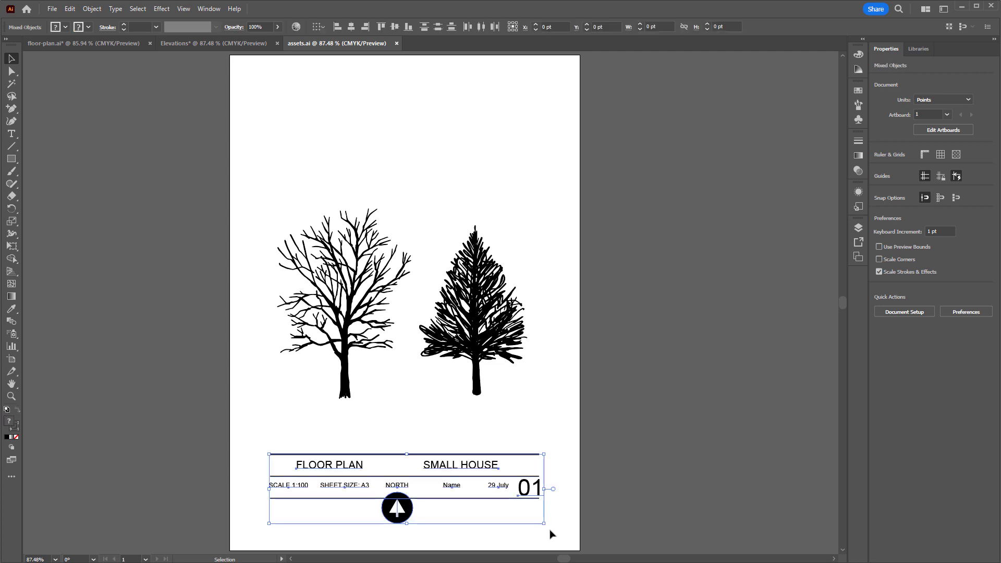
click(491, 534)
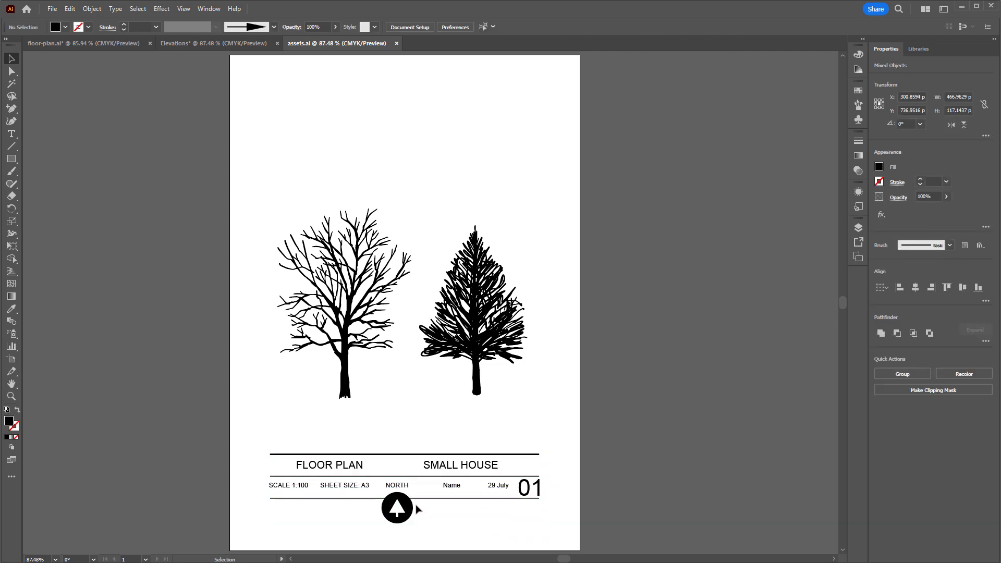
Show the grid in the Elevations document
click(199, 46)
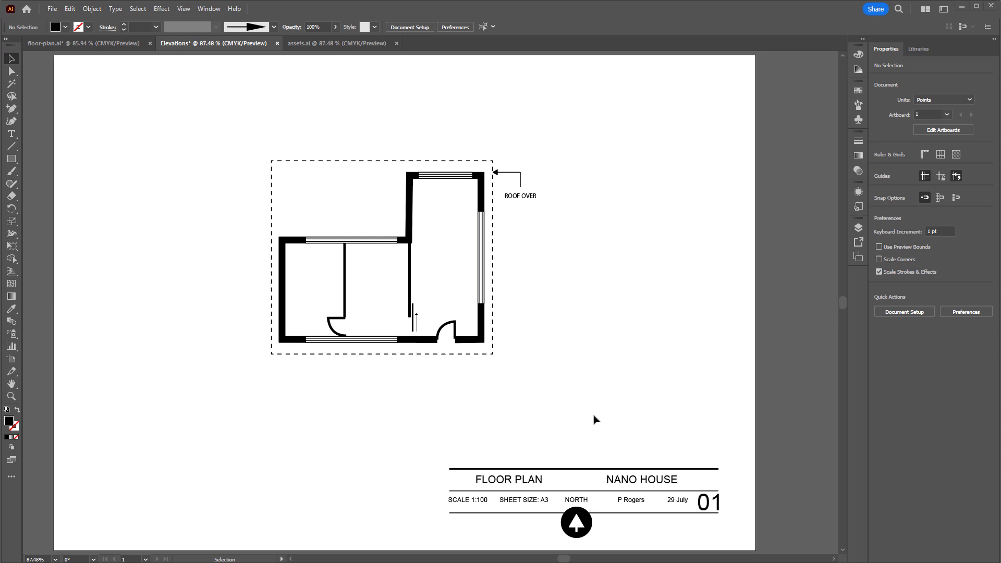
click(217, 9)
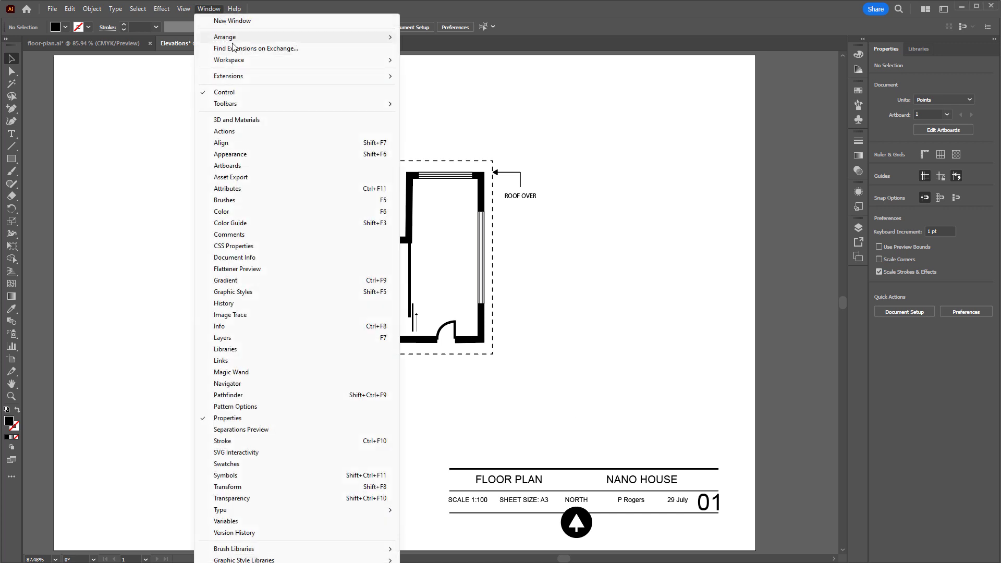
mouse_move(243, 61)
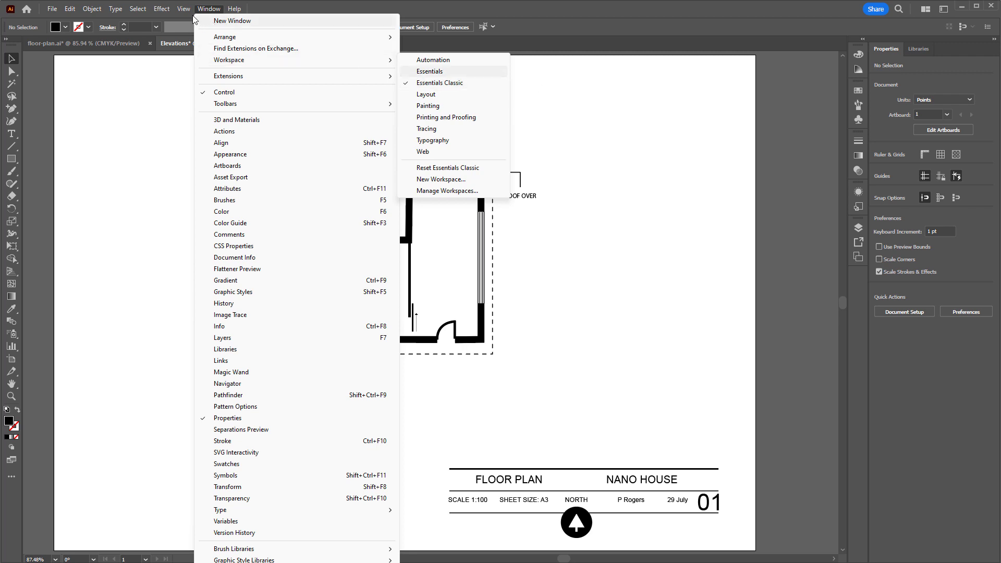
mouse_move(184, 12)
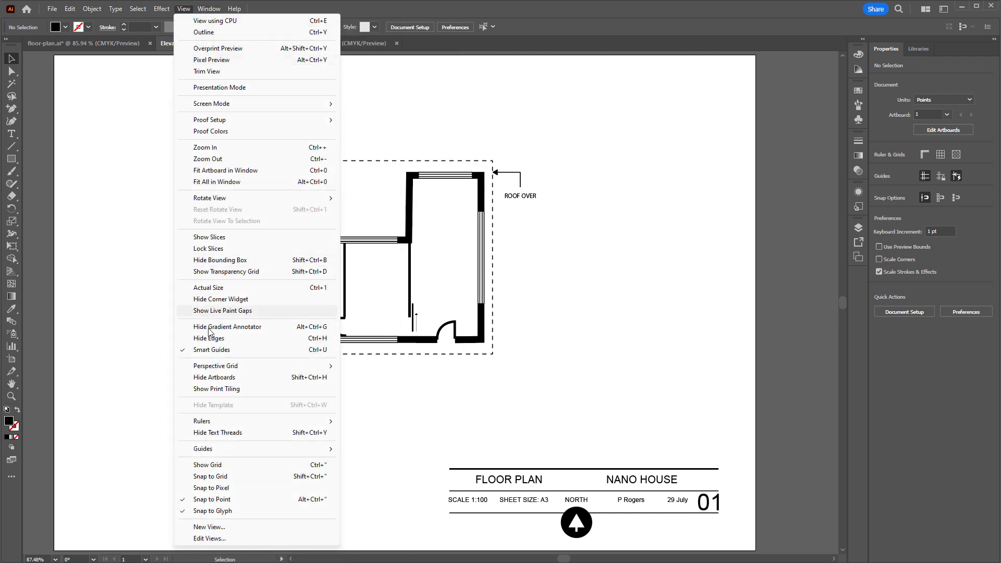
click(222, 465)
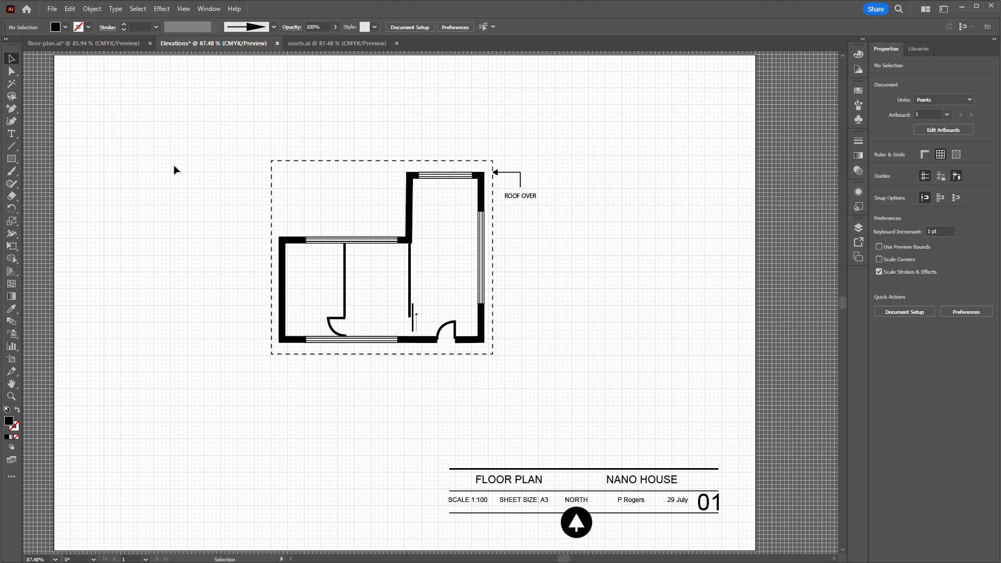
Set the grid preferences to a gridline every 1 cm
click(73, 10)
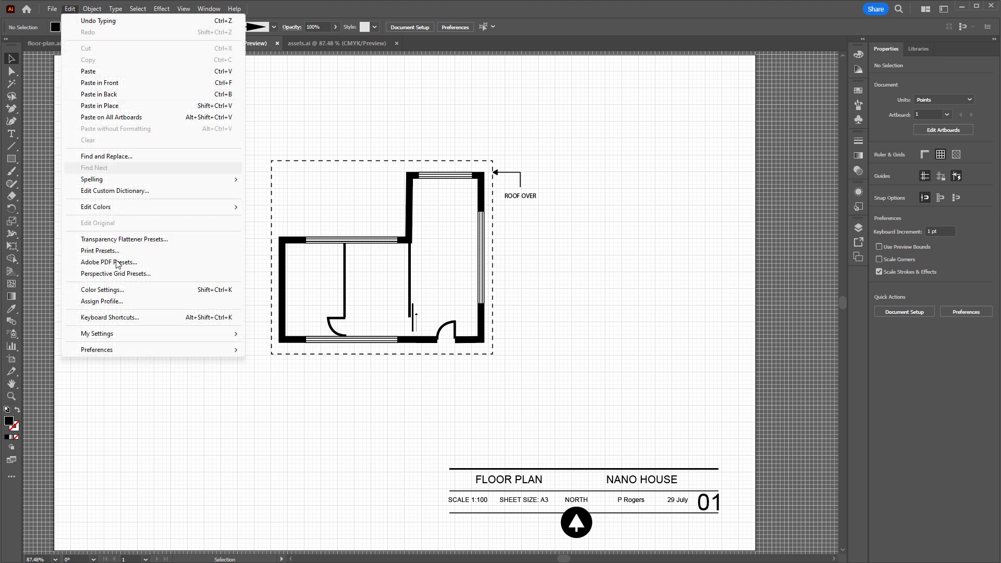
mouse_move(135, 351)
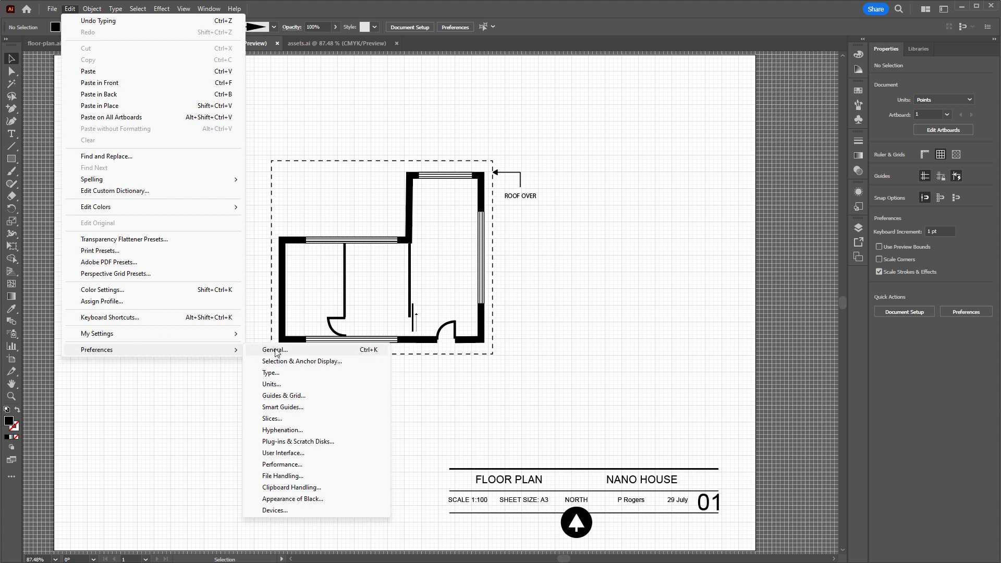
click(284, 396)
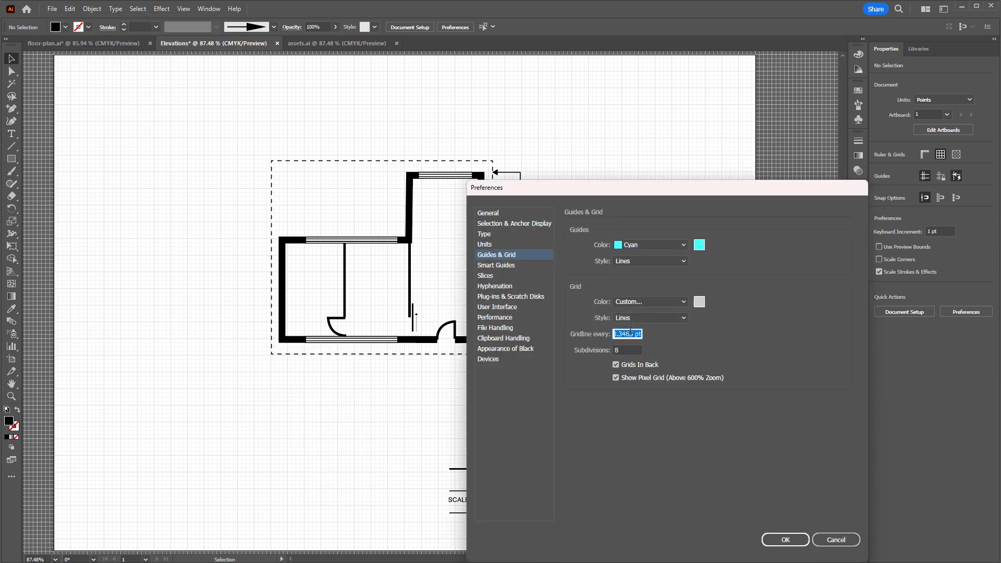
text(1cm)
click(785, 544)
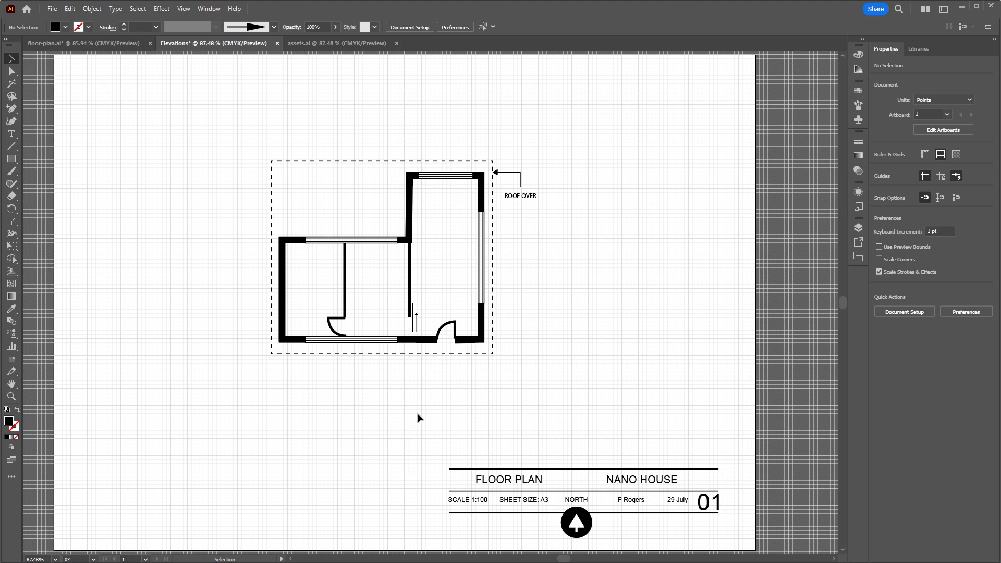
Duplicate the Floor Plan artboard together with its artwork and bring the copy into view
scroll(417, 421, left, 3)
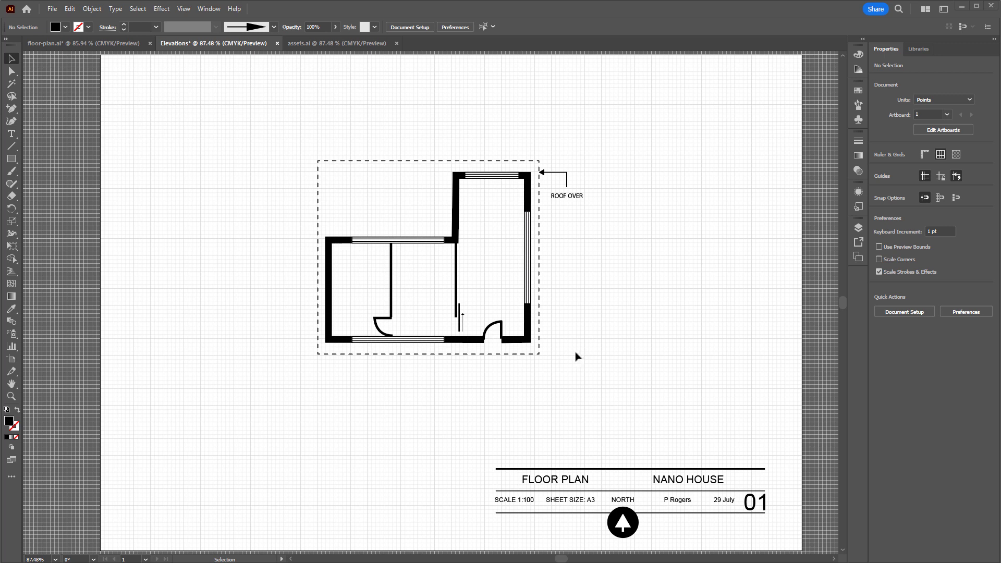
click(214, 9)
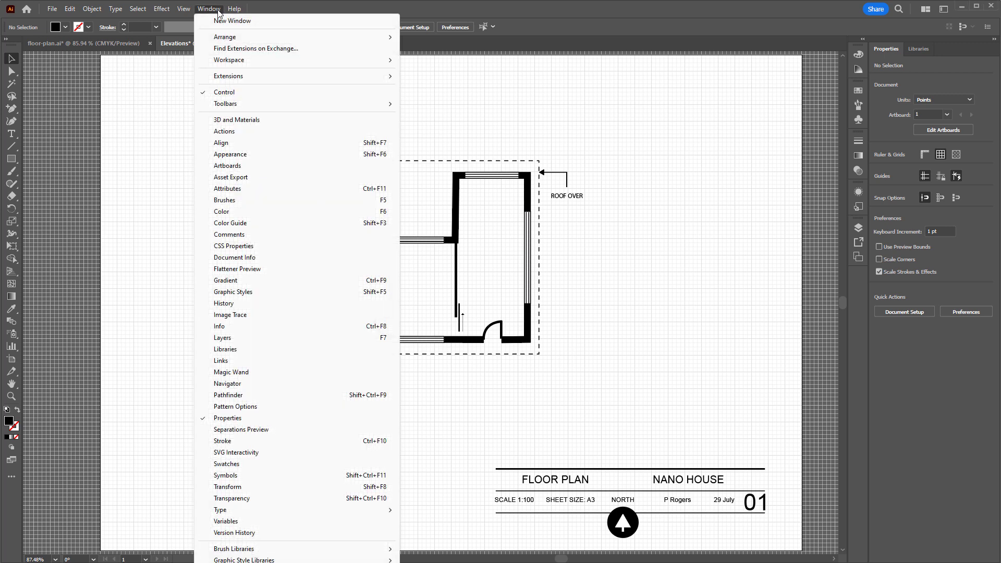
click(231, 166)
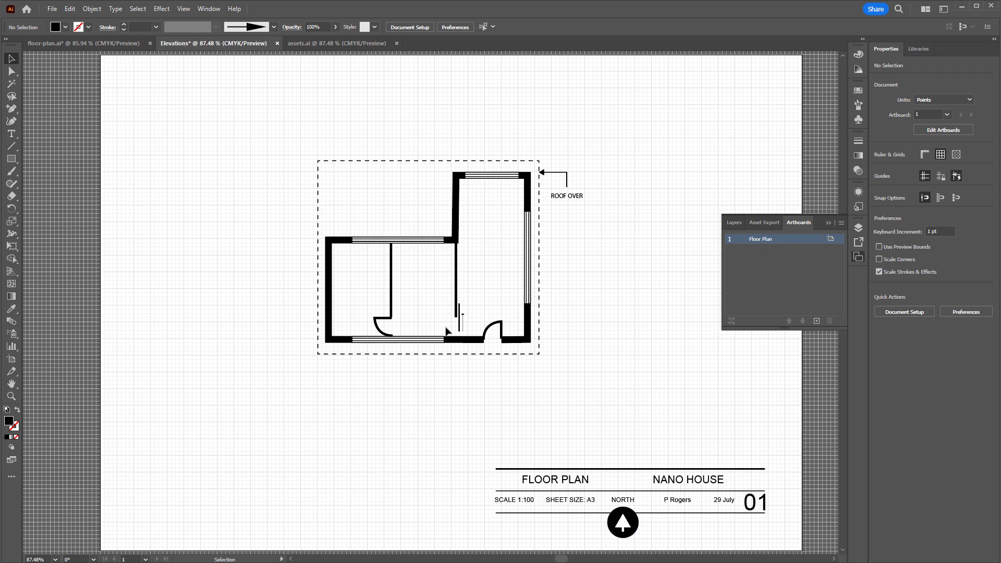
click(769, 243)
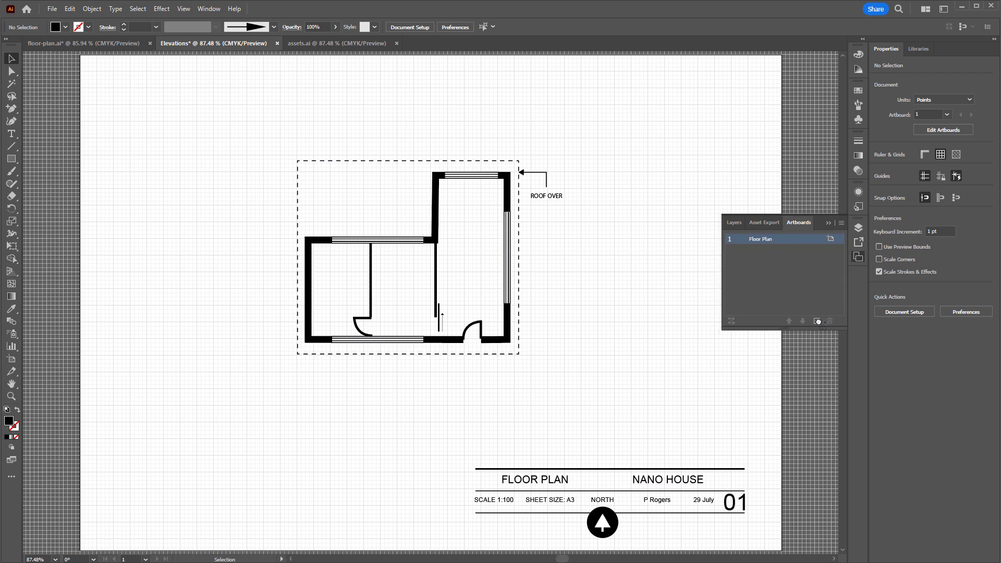
drag(818, 321, 818, 321)
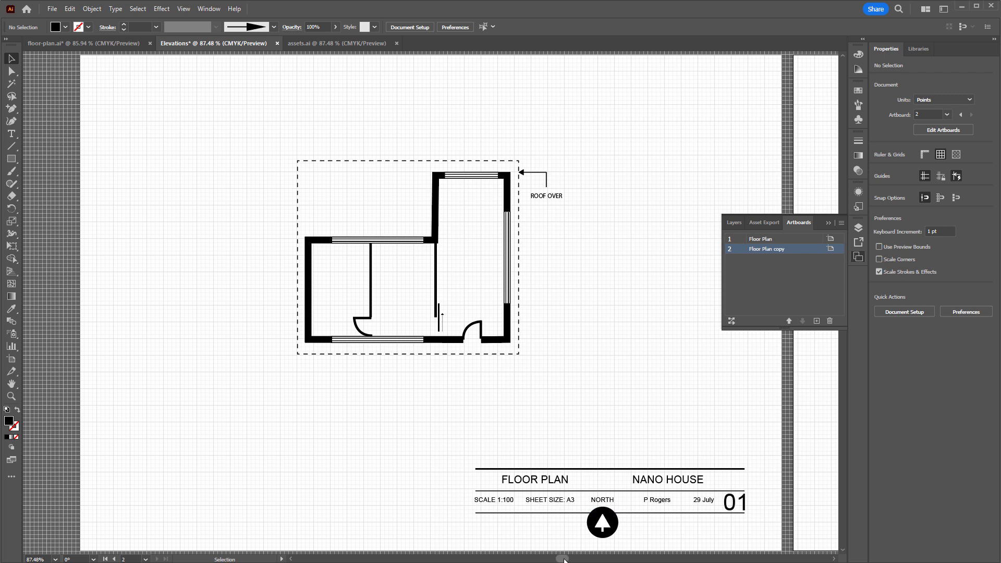
drag(564, 559, 602, 559)
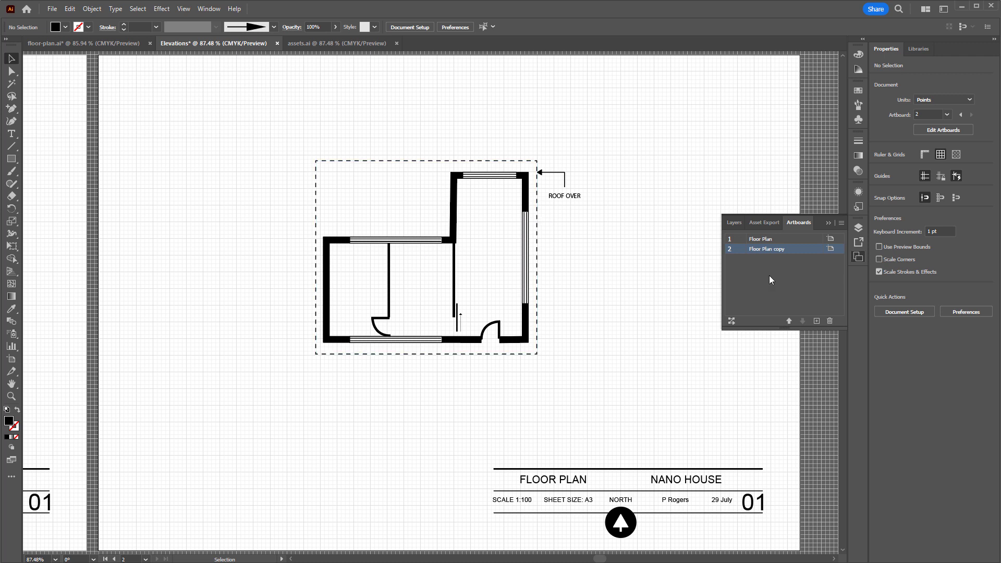
Rename the copied artboard for the elevations and change its title block heading from FLOOR PLAN to ELEVATIONS
double_click(766, 250)
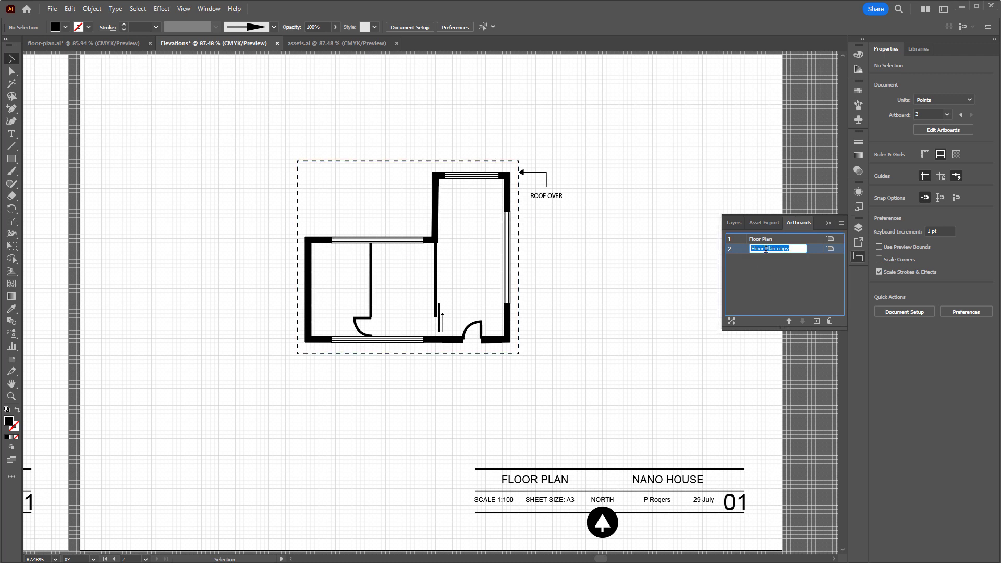
text(Ele)
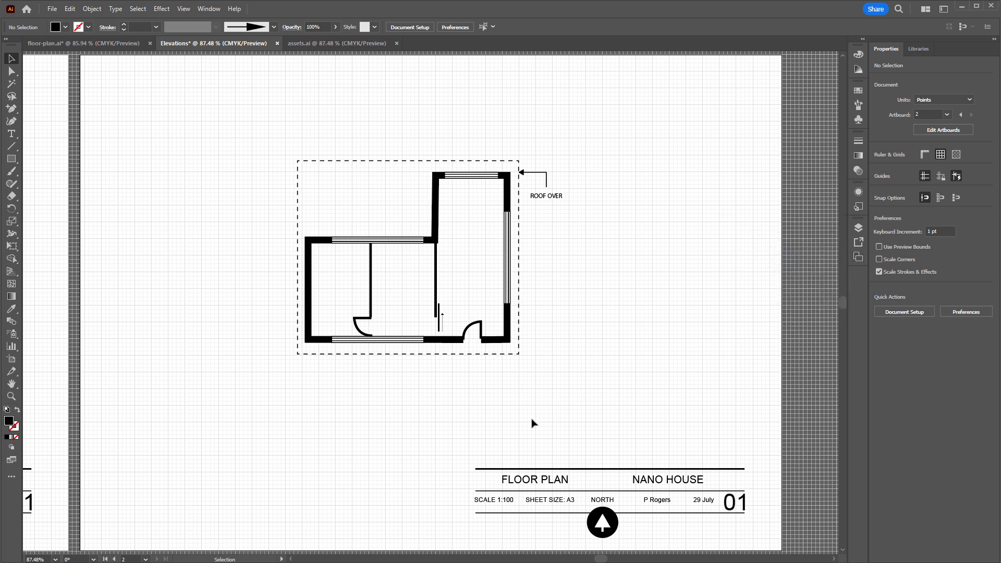
triple_click(528, 479)
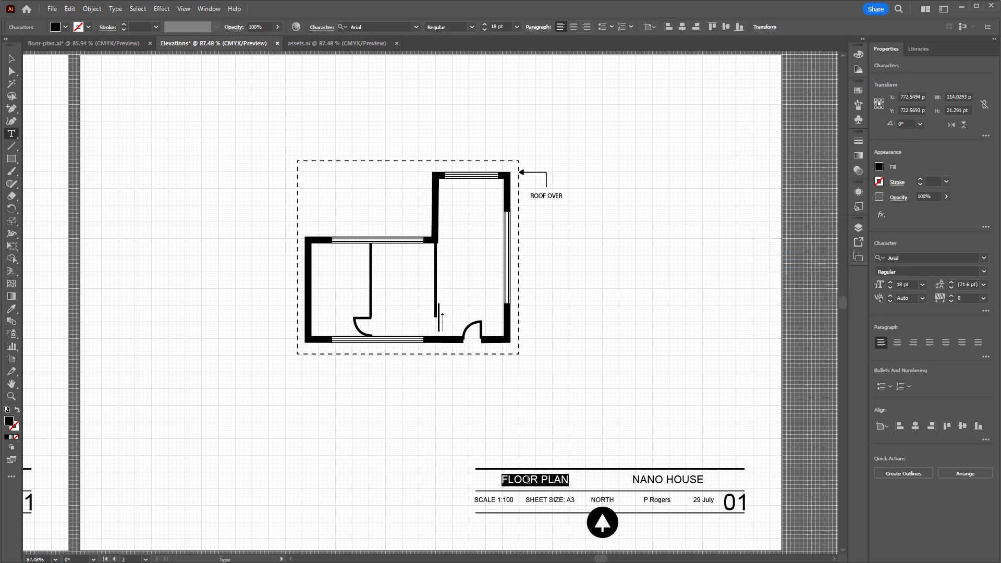
text(ELEVAT)
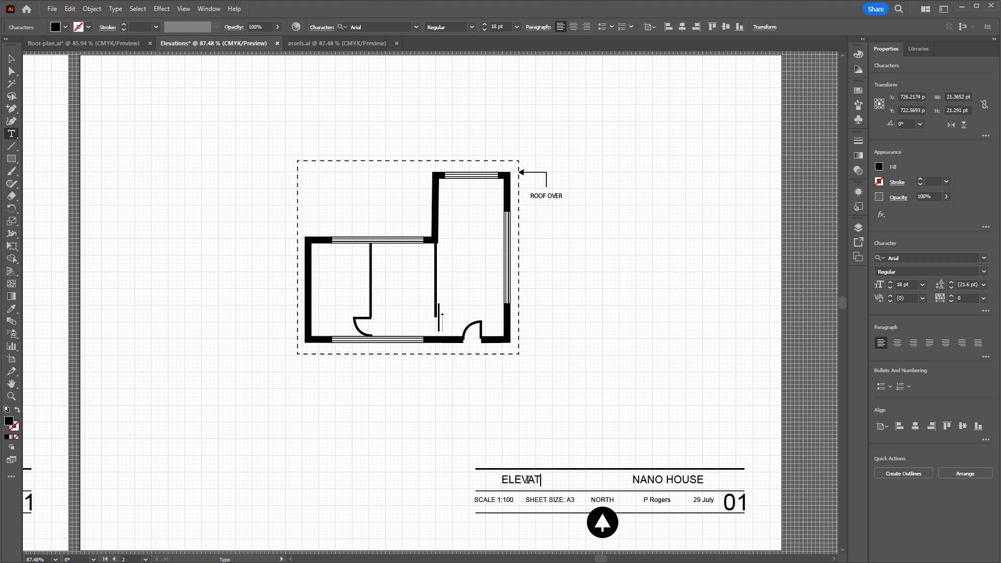
text(IONS)
click(12, 58)
click(271, 285)
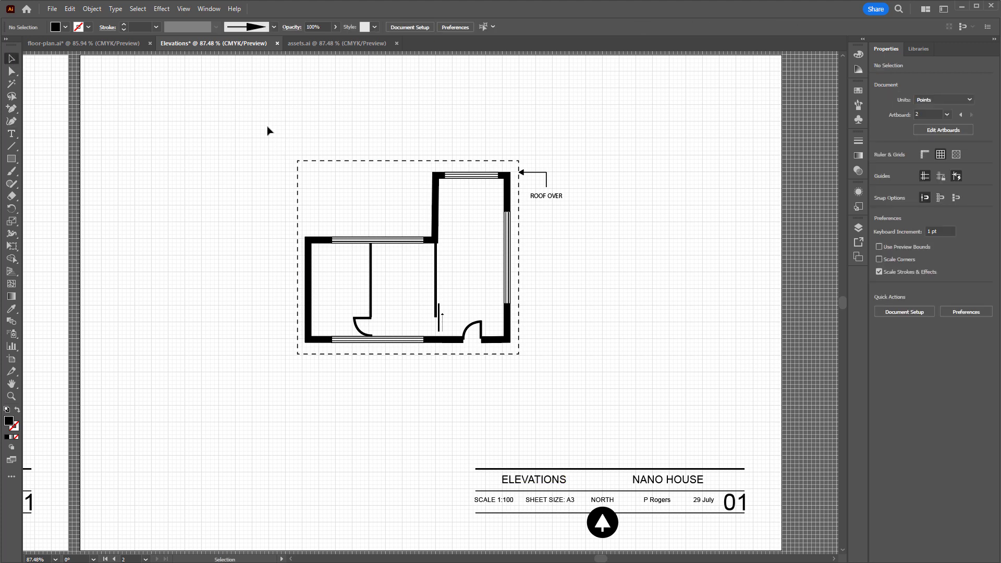
Delete the ROOF OVER note with its arrow from the copied artboard and group the remaining floor plan linework
drag(531, 149, 597, 231)
key(Delete)
drag(262, 139, 562, 384)
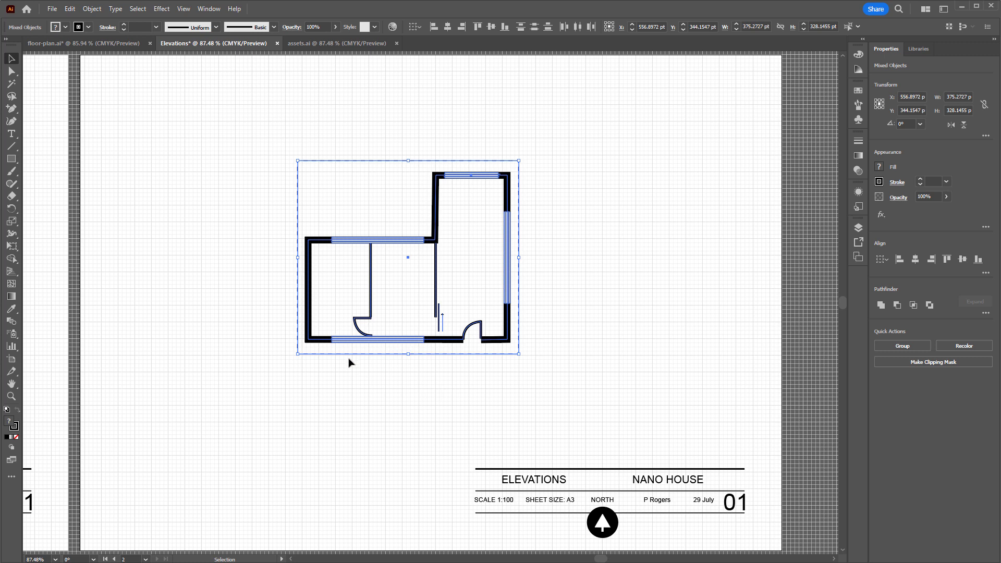
click(97, 10)
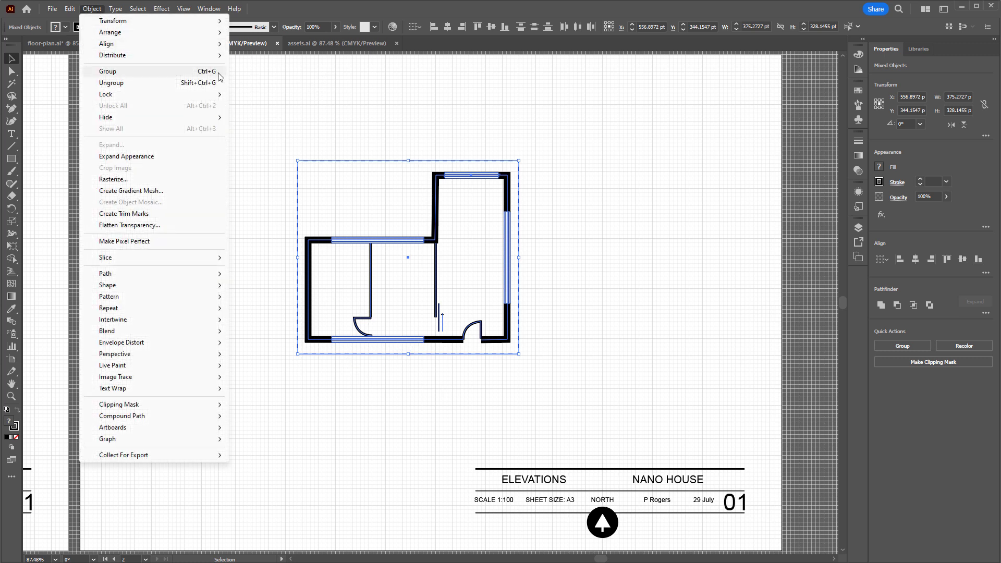
click(279, 99)
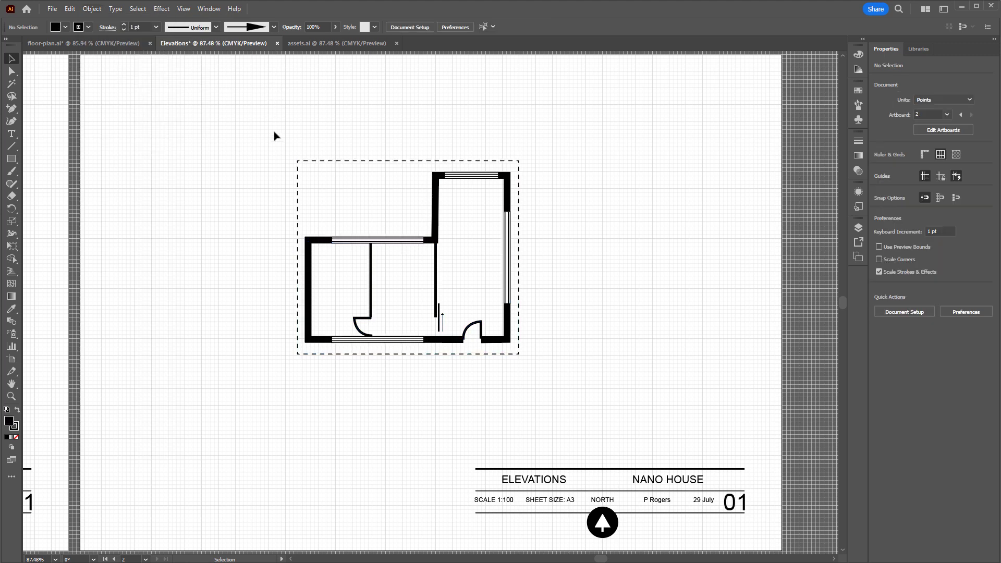
drag(274, 135, 534, 389)
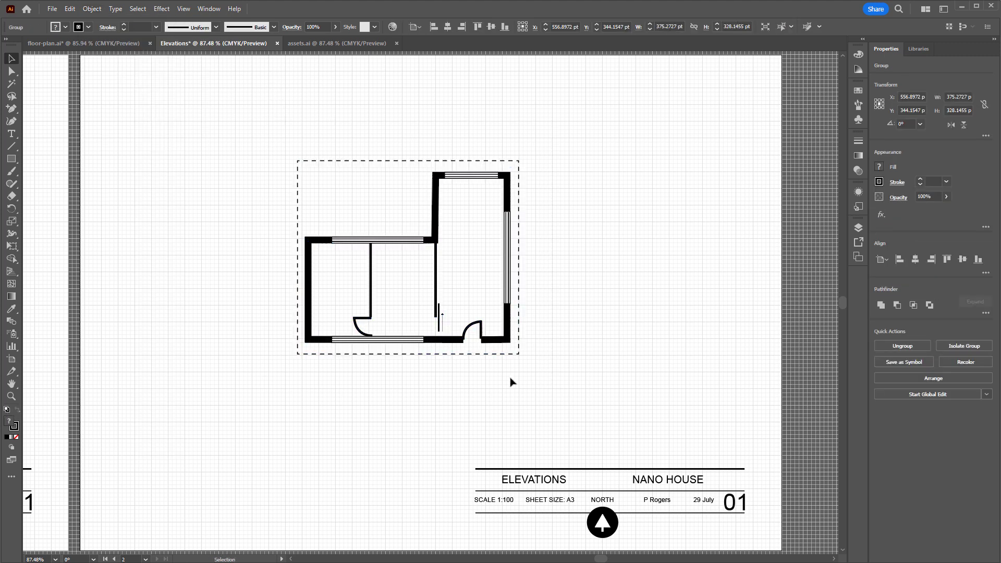
Move the grouped floor plan to the upper-left area of the elevations sheet, leaving room below it
click(511, 383)
drag(504, 354, 346, 248)
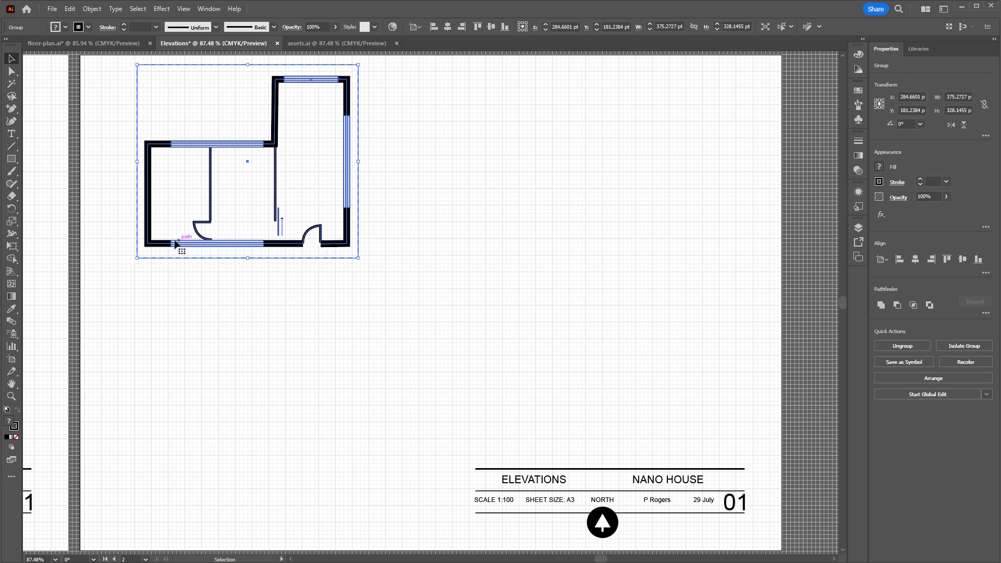
click(231, 290)
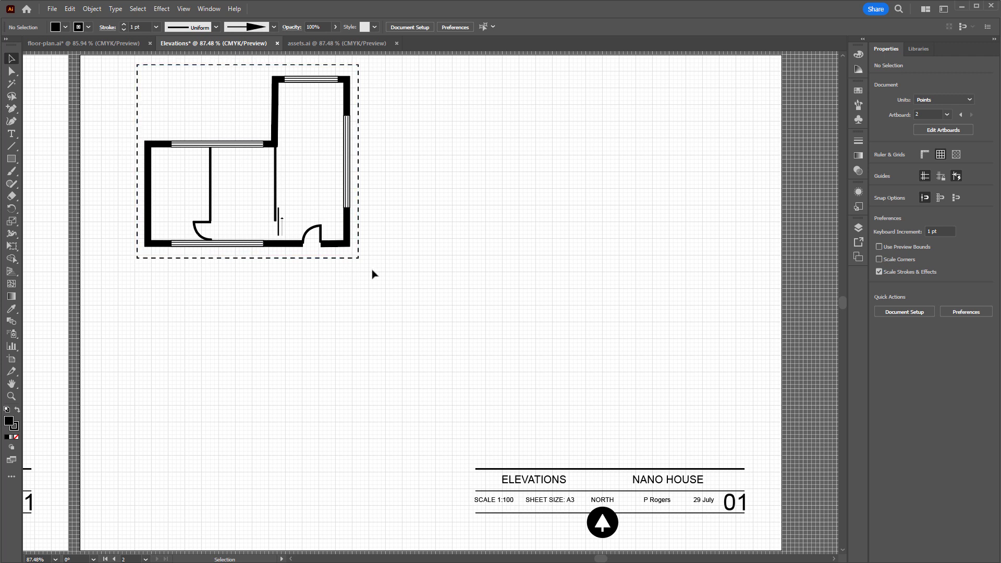
click(359, 259)
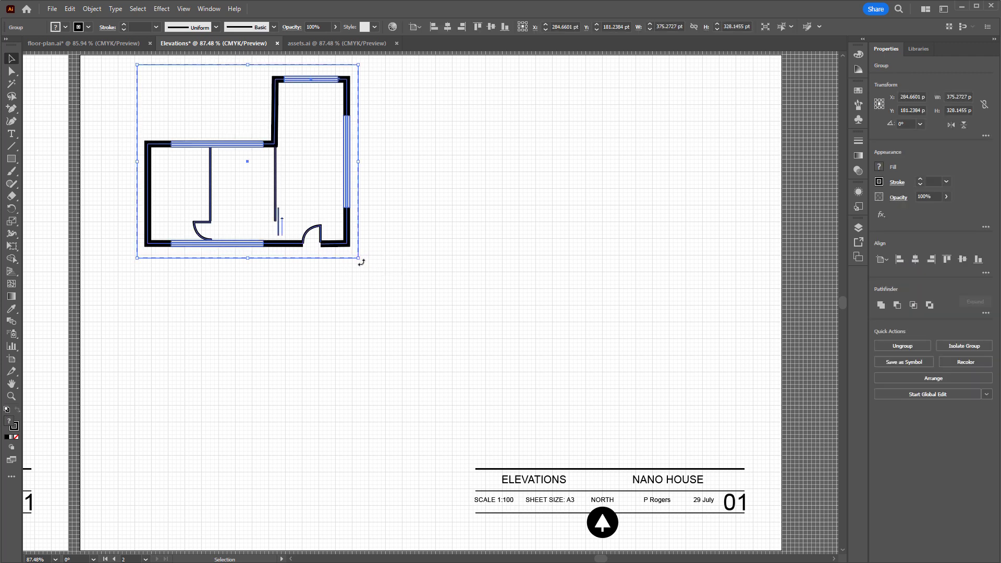
drag(362, 262, 110, 105)
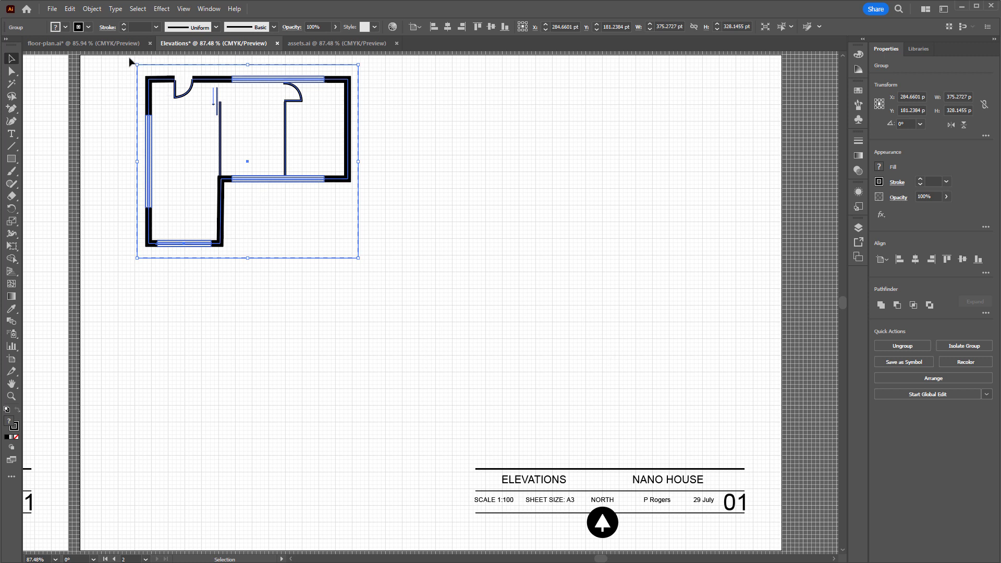
drag(132, 60, 339, 245)
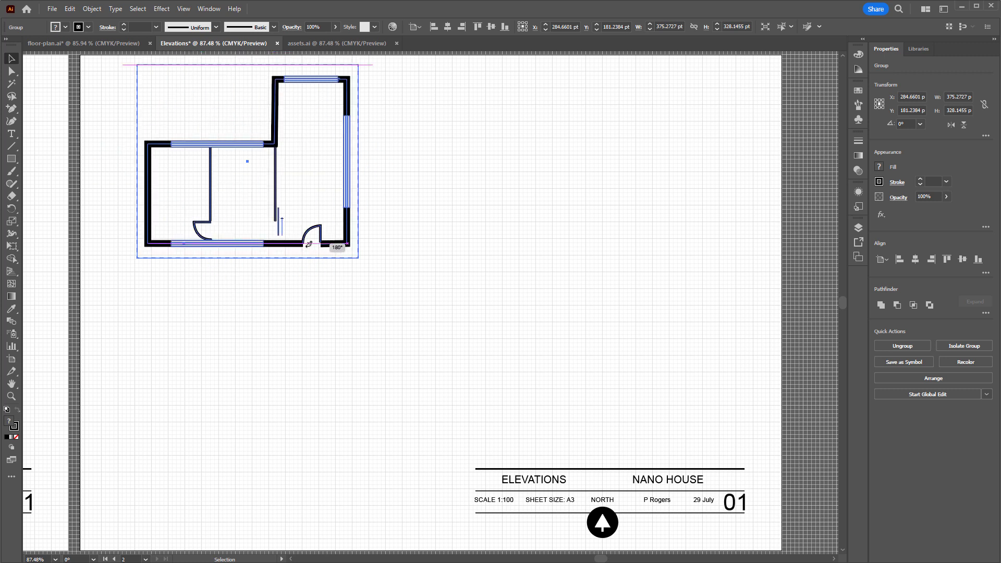
click(184, 254)
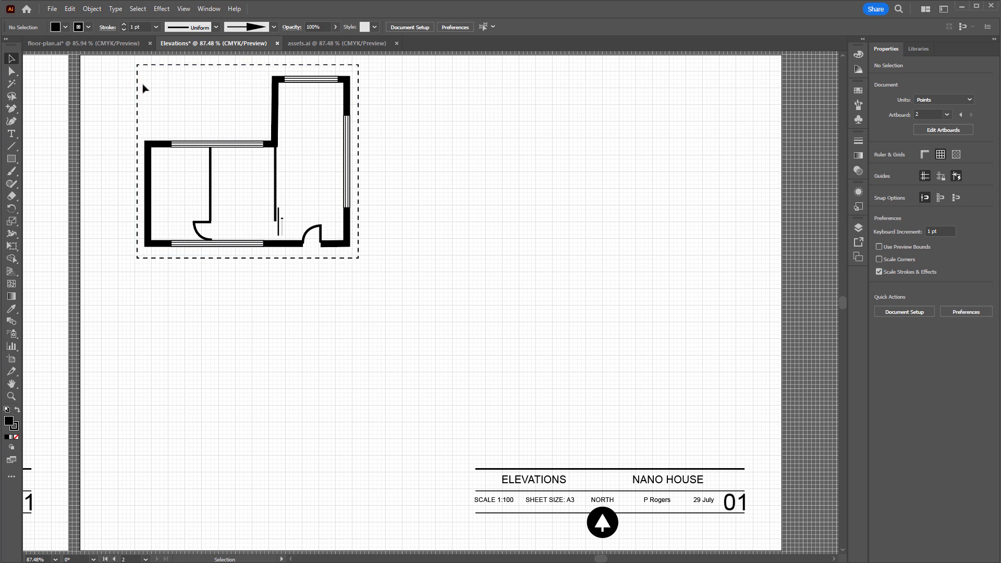
Examine the example elevations sheet in the floor-plan.ai document and return to the Elevations document
click(102, 42)
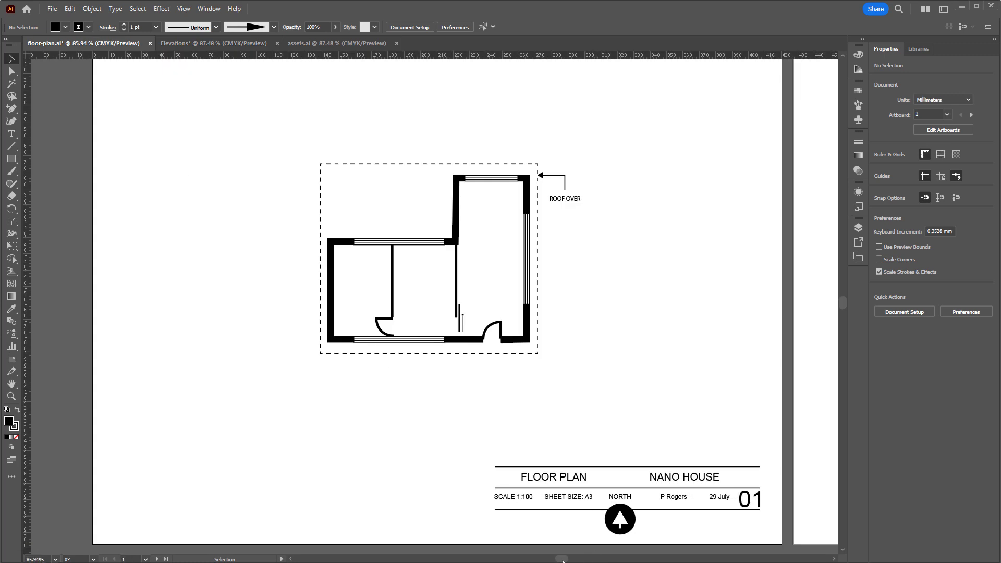
drag(563, 560, 602, 560)
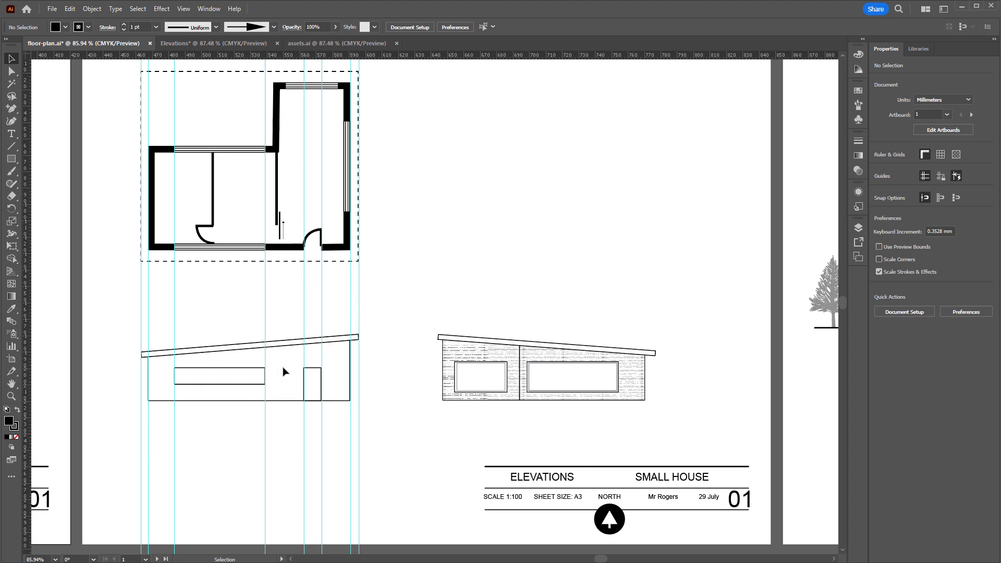
click(206, 42)
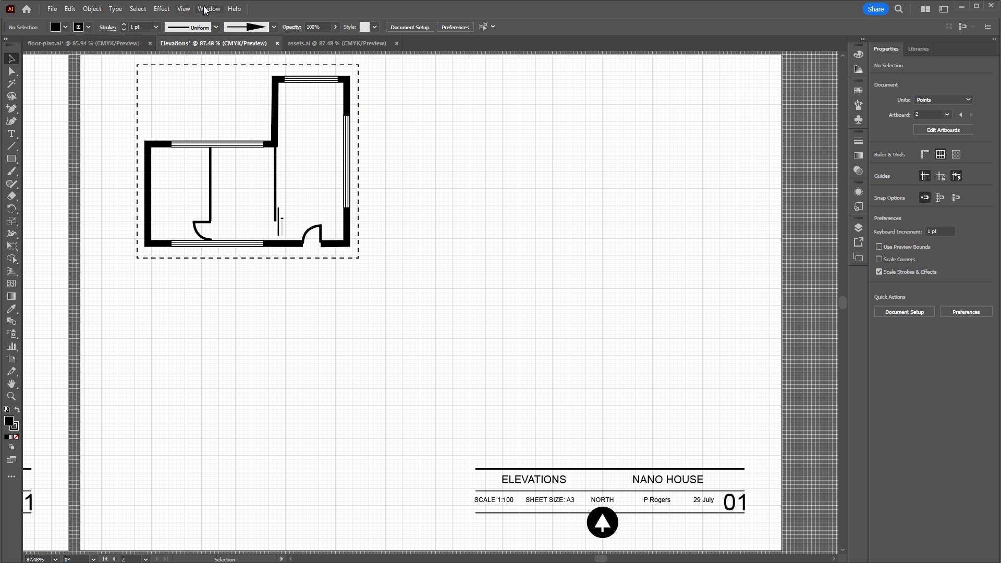
Show the rulers and place a vertical guide on the left edge of the plan's dashed roof outline
click(183, 9)
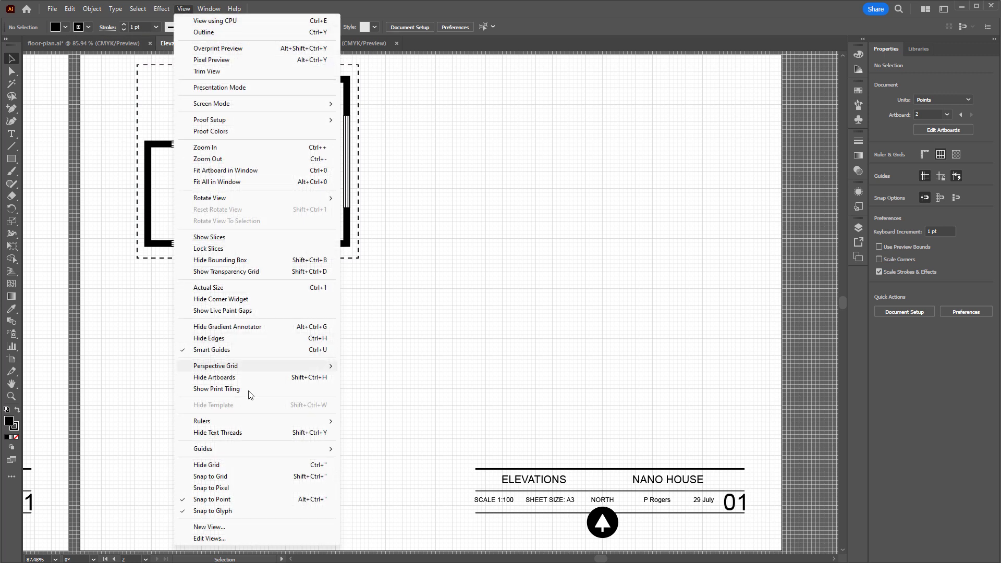
mouse_move(251, 421)
click(359, 422)
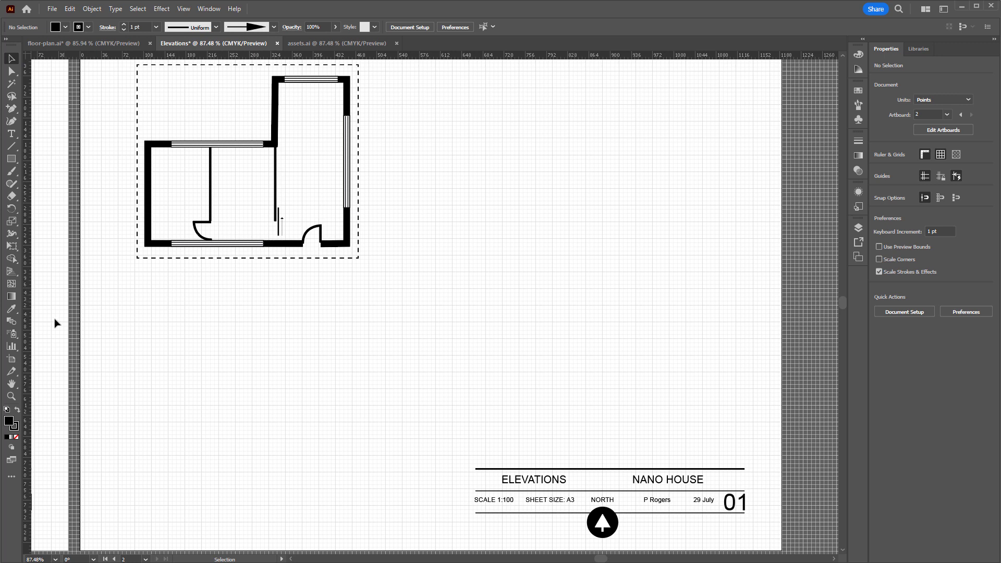
drag(28, 324, 138, 318)
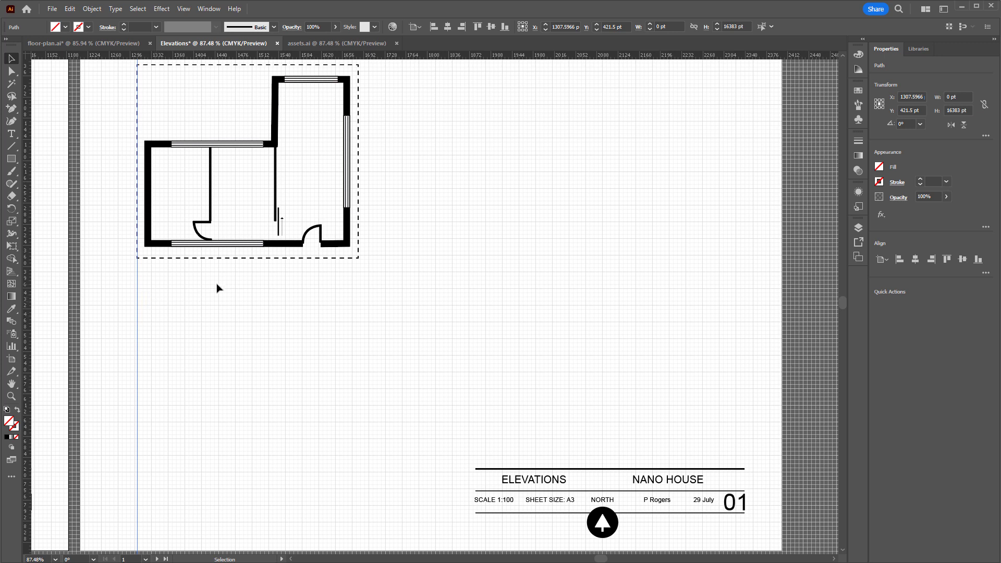
Place vertical guides on the outer faces of the plan's left and right walls and on the dashed roof outline's right edge
key(ctrl+1)
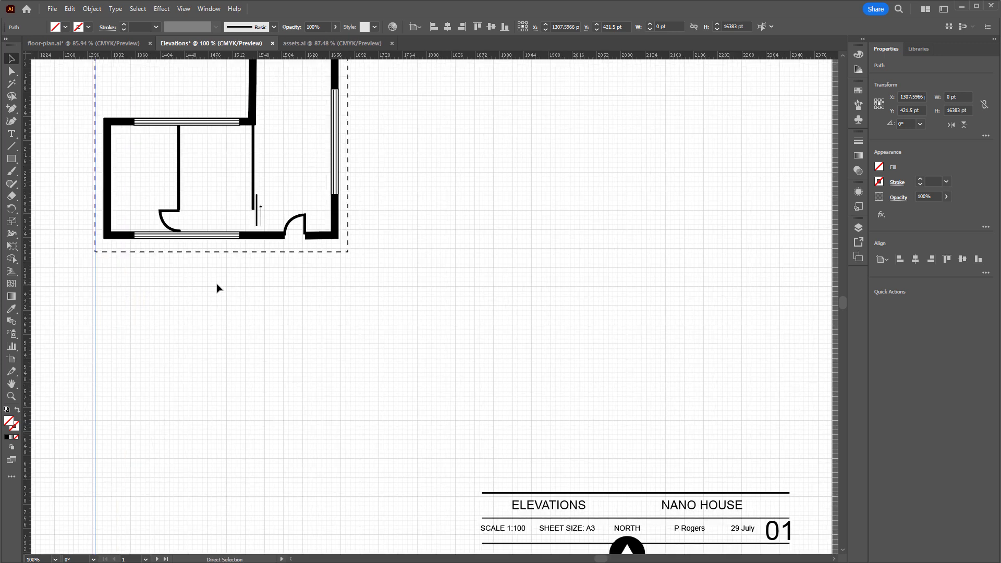
key(ctrl+plus)
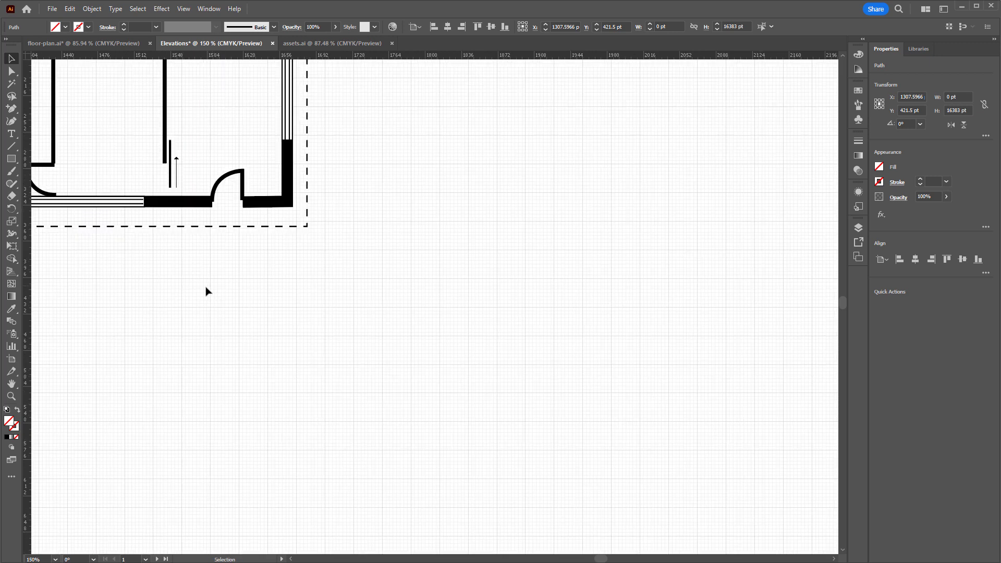
key(space)
drag(183, 287, 470, 353)
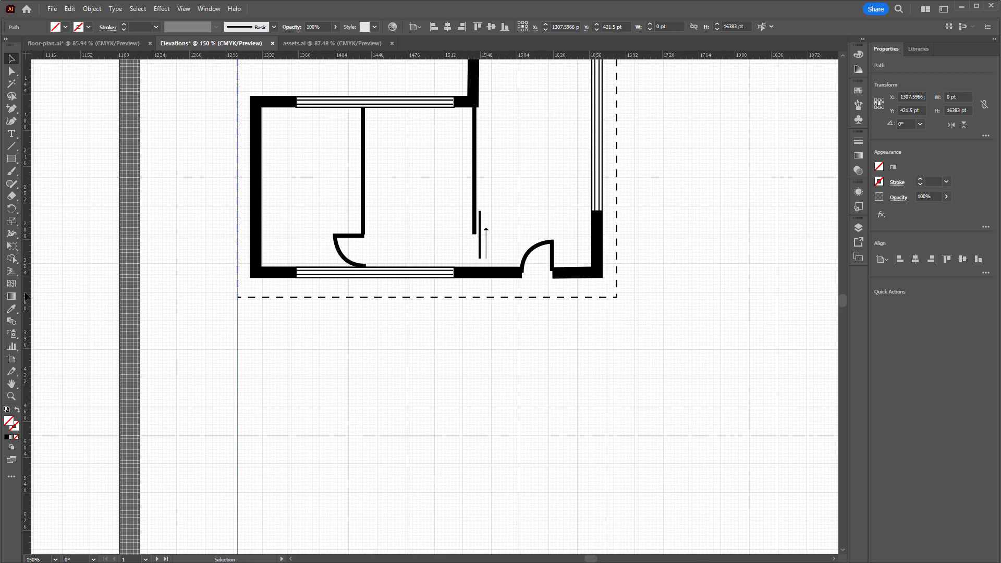
drag(26, 298, 249, 297)
drag(252, 298, 251, 298)
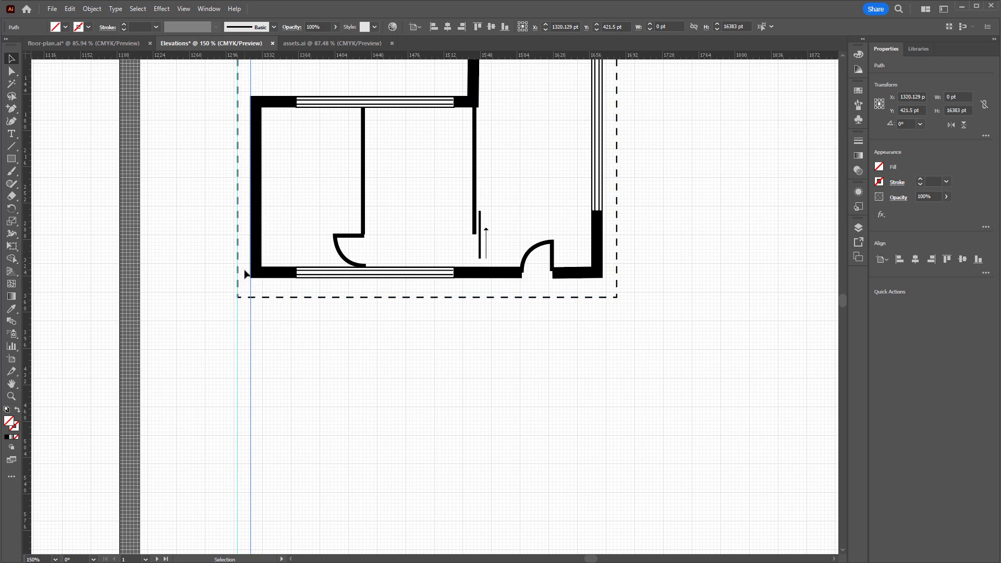
drag(30, 353, 603, 333)
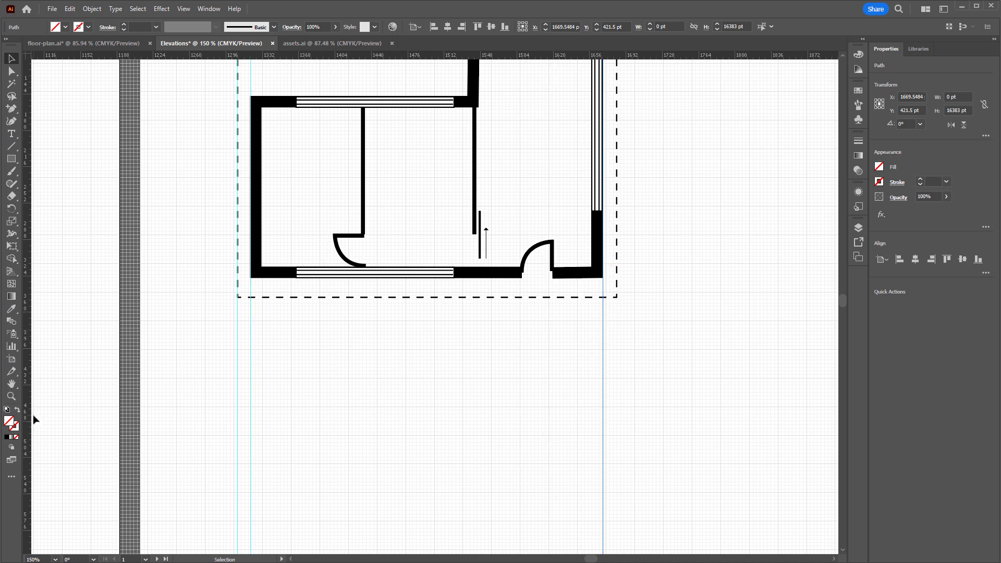
drag(27, 420, 619, 372)
Place vertical guides on both ends of the lower wall's window and both sides of the entrance door opening
scroll(411, 360, down, 1)
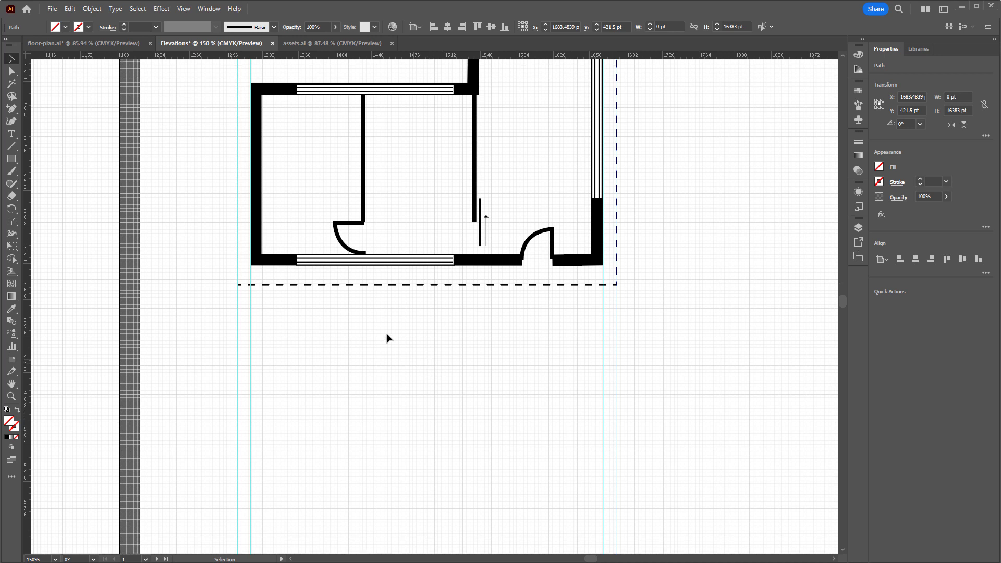
scroll(298, 286, down, 4)
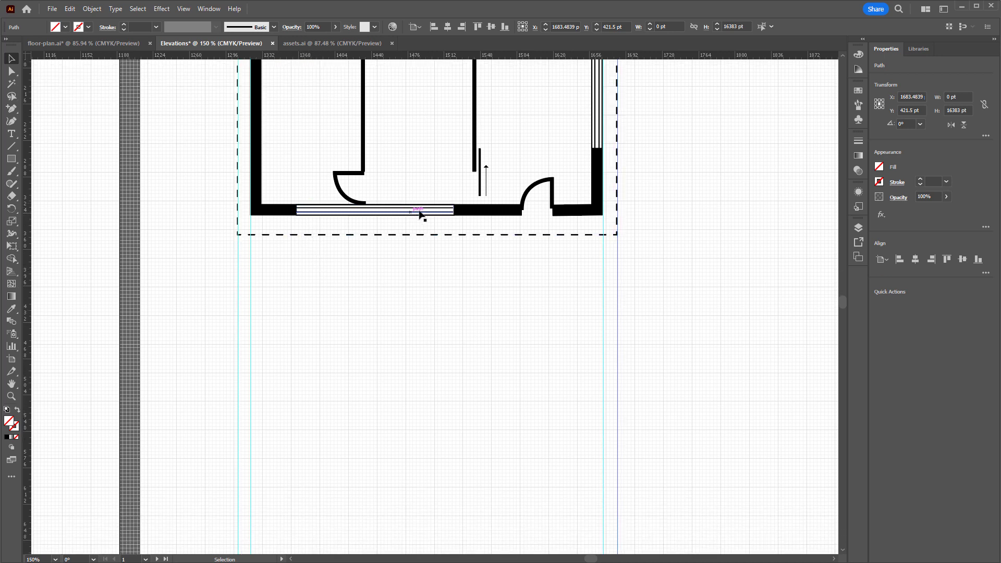
drag(27, 309, 297, 277)
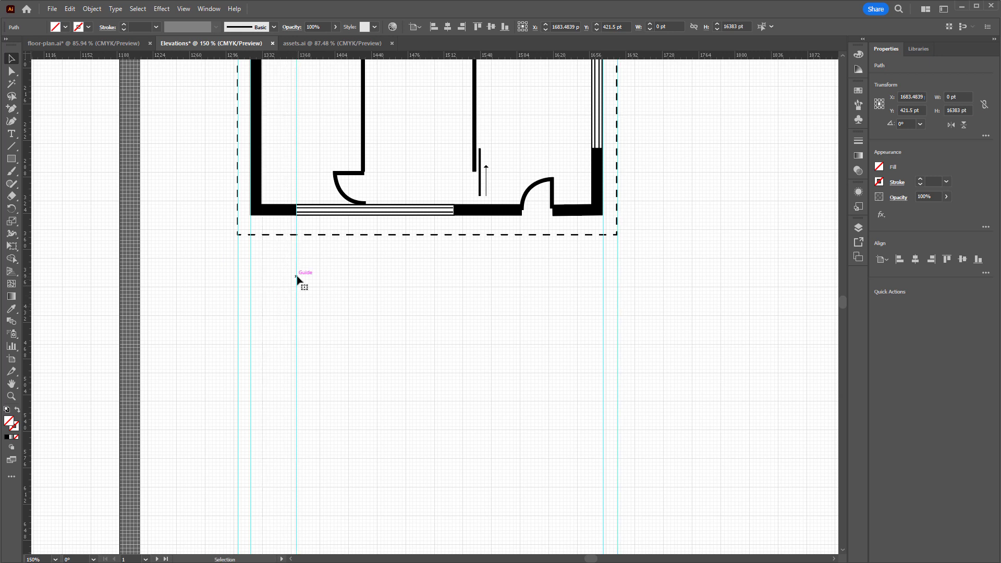
drag(28, 313, 453, 290)
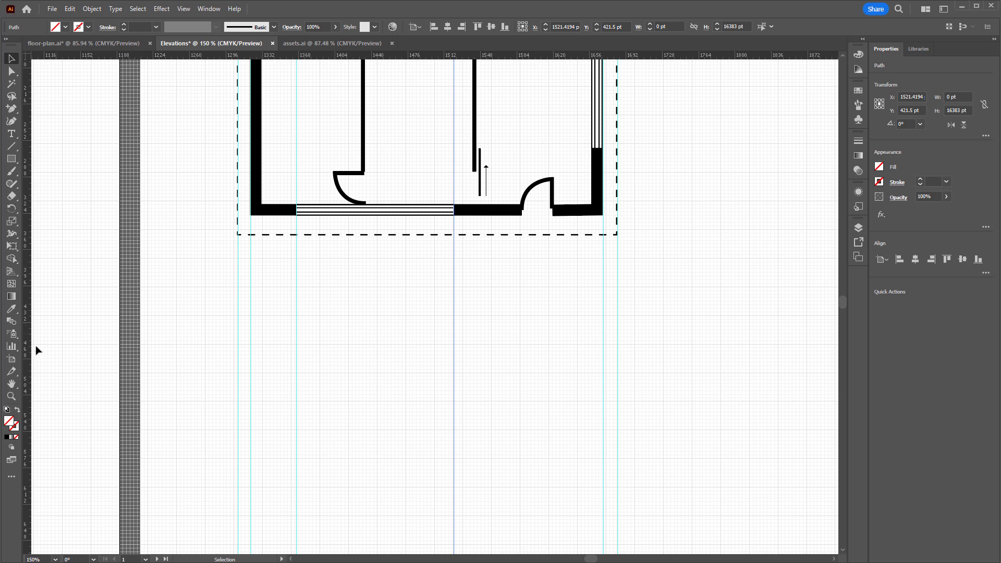
drag(29, 355, 521, 303)
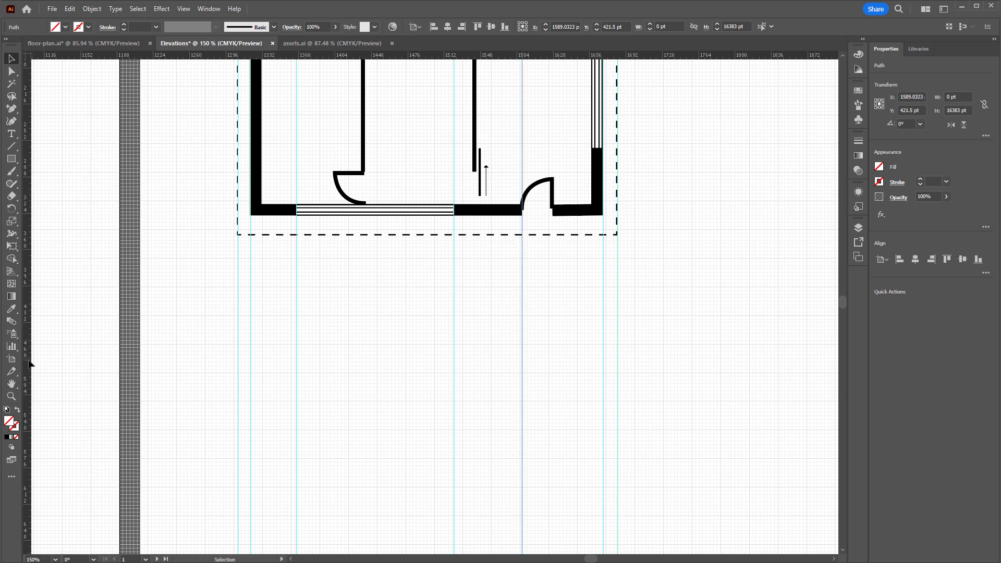
drag(29, 367, 552, 310)
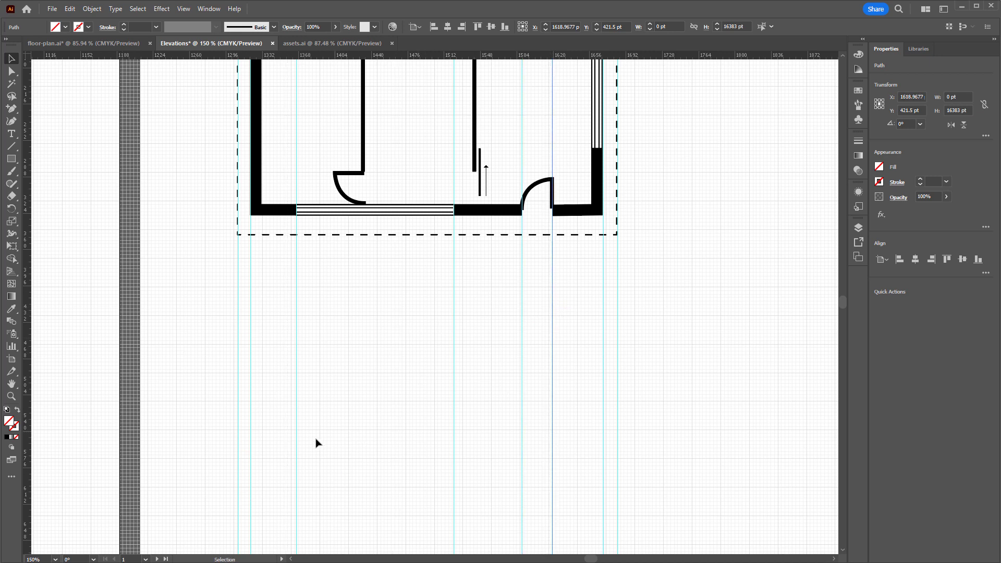
Draw an unfilled, black-stroked rectangle between the outer wall guides below the plan and reduce its height to about 67 pt
scroll(406, 383, down, 1)
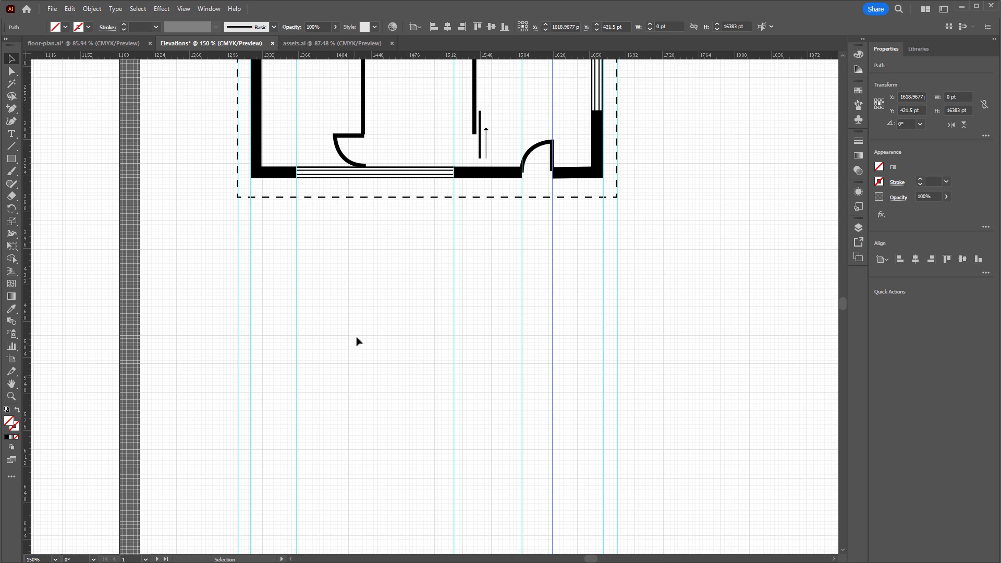
scroll(357, 341, down, 3)
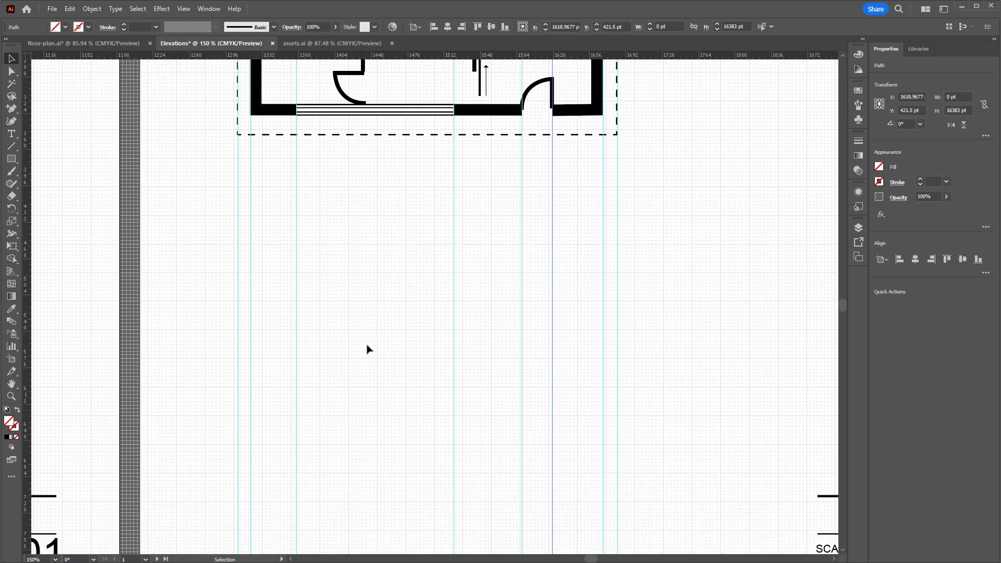
scroll(359, 328, down, 1)
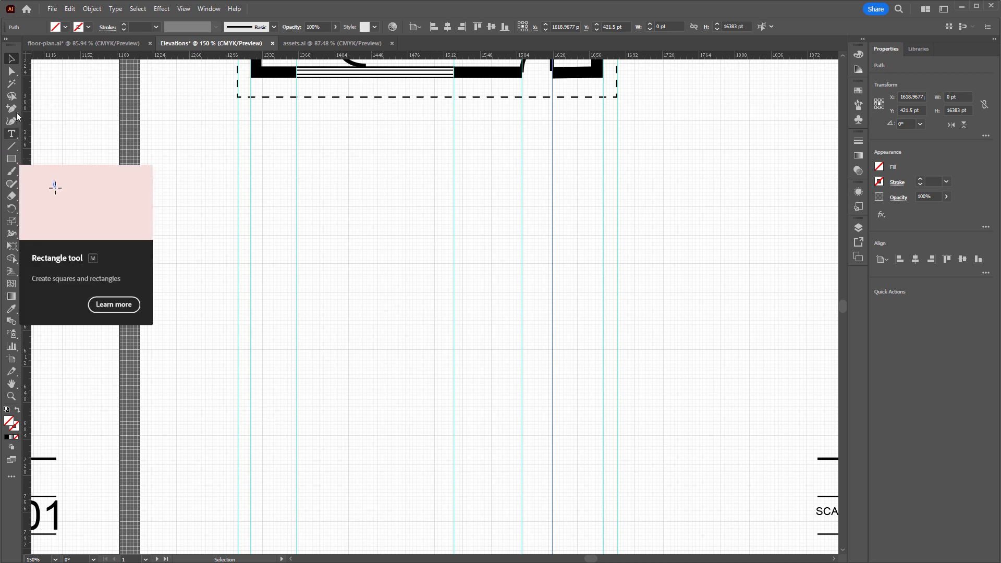
click(12, 159)
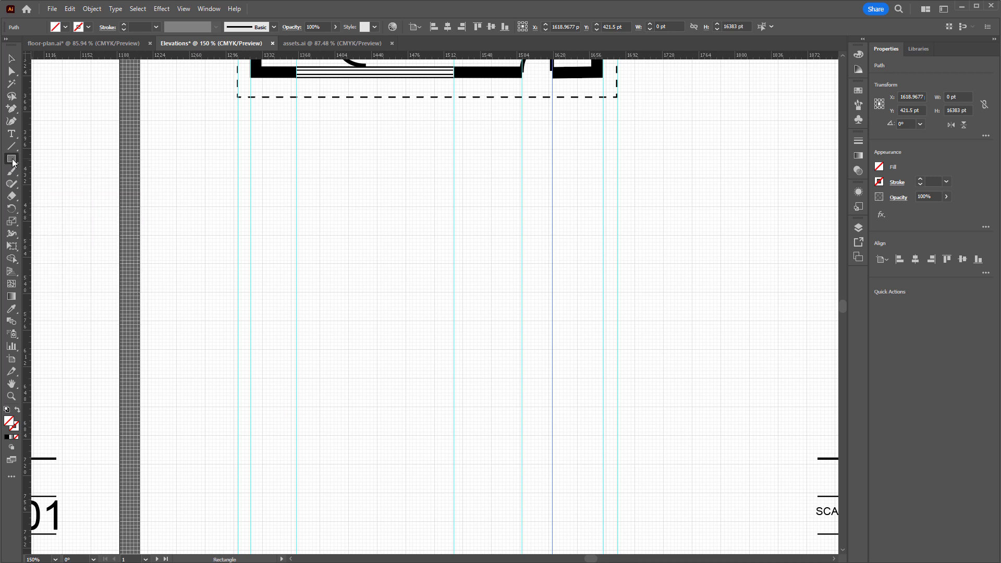
click(12, 159)
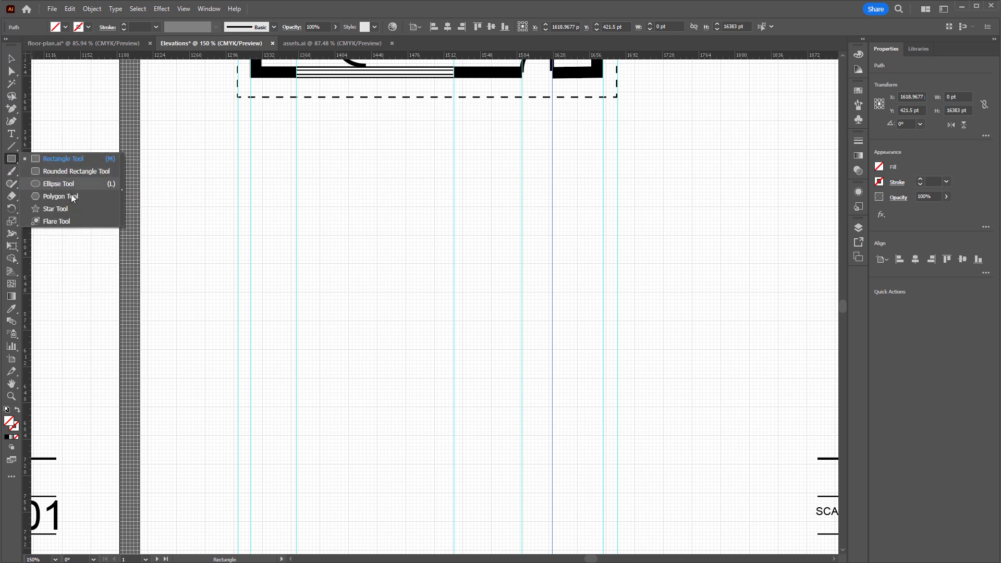
click(69, 158)
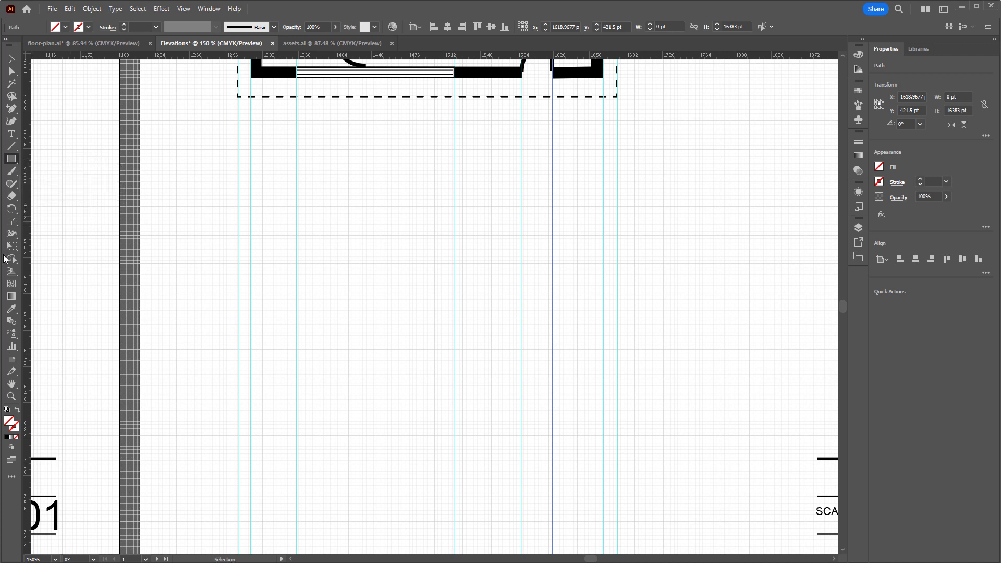
click(7, 410)
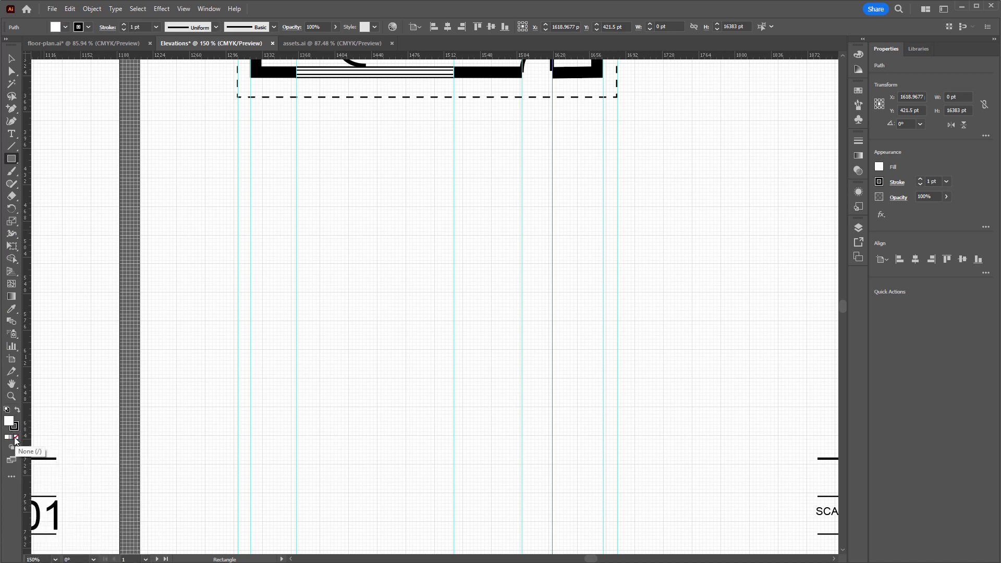
click(15, 436)
mouse_move(250, 407)
mouse_down()
mouse_move(380, 339)
mouse_move(499, 342)
mouse_move(592, 326)
mouse_move(596, 308)
mouse_move(603, 321)
mouse_up()
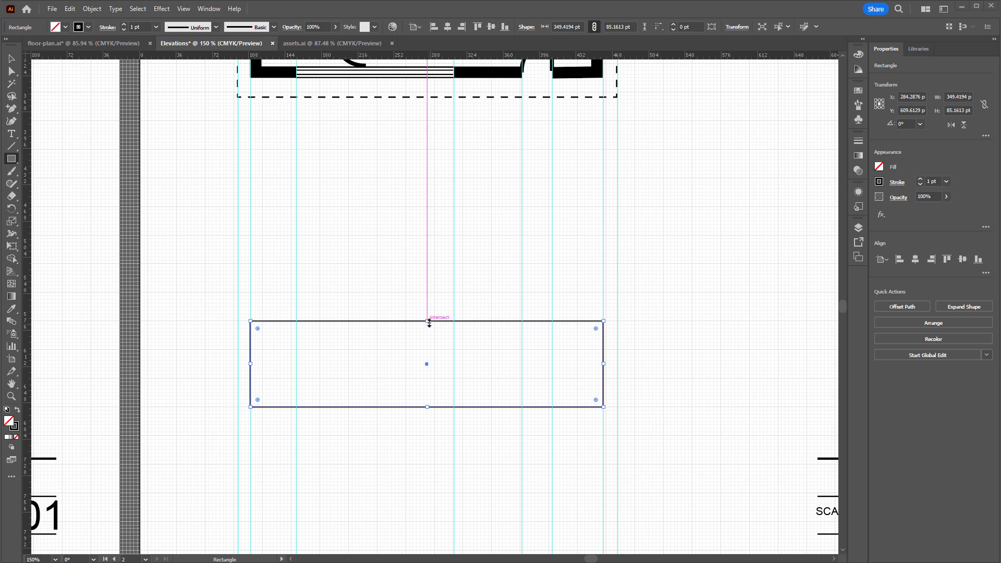
drag(429, 321, 431, 339)
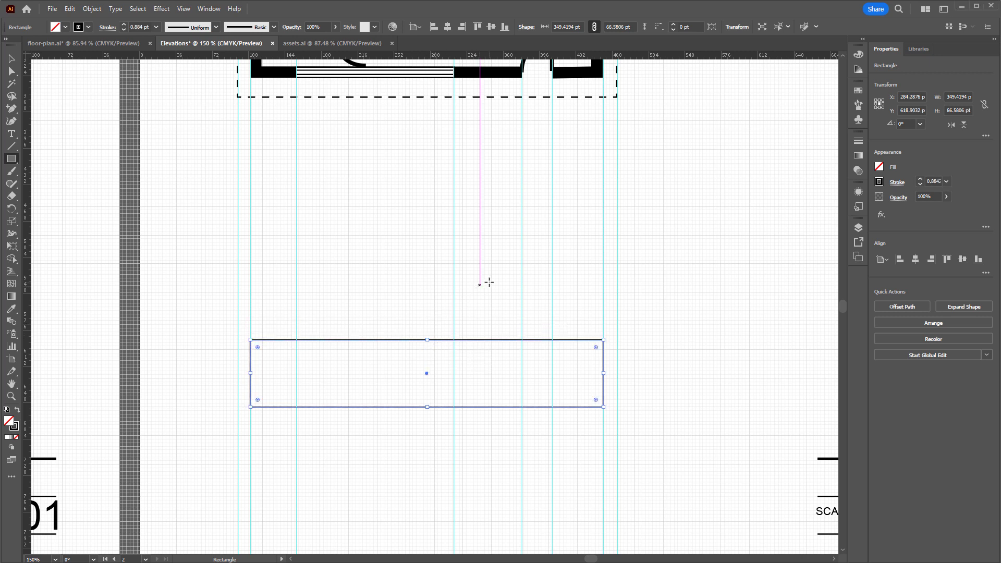
Check the 1:100 column of the typical heights table above the Floor Plan artboard and return to the elevations sheet
key(ctrl+minus)
key(ctrl+minus)
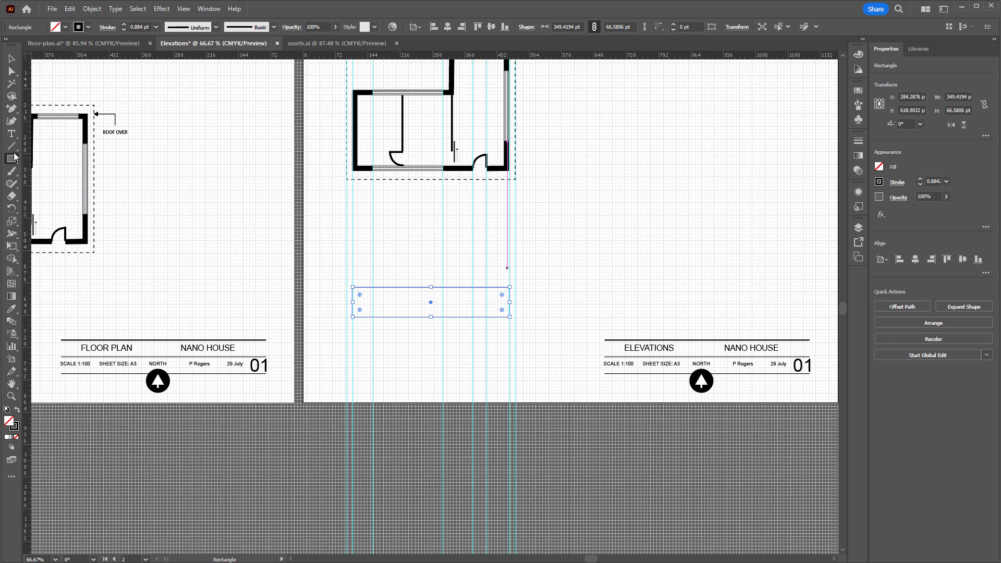
click(11, 59)
drag(262, 157, 665, 508)
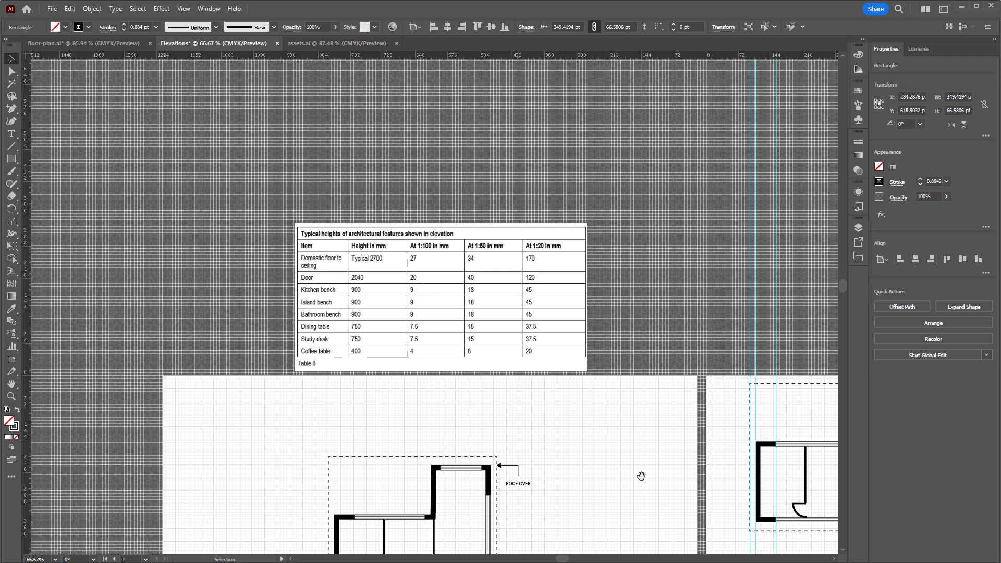
drag(641, 476, 237, 215)
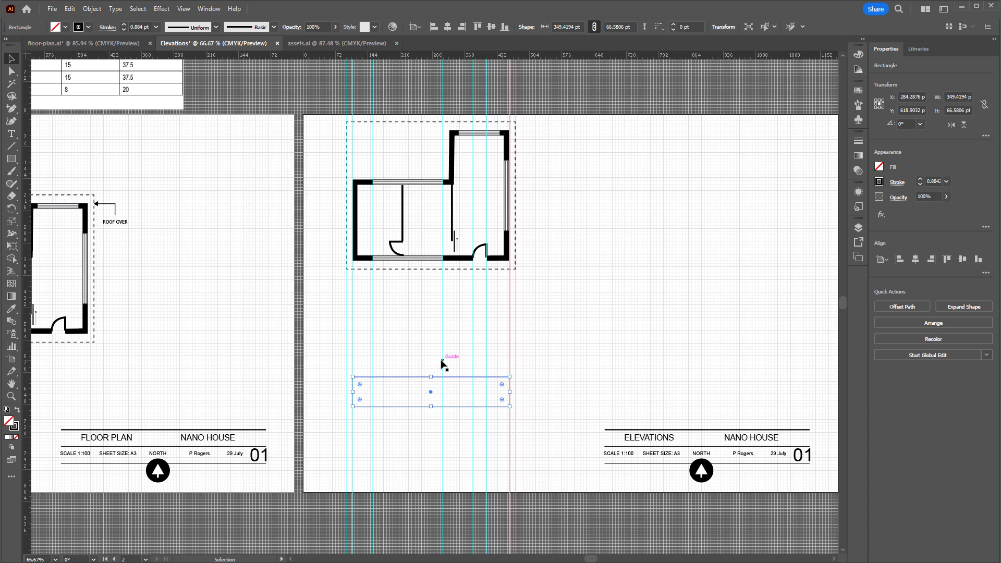
Raise the top edge of the wall rectangle to make it about 75 pt high
key(ctrl+equal)
key(ctrl+equal)
key(ctrl+equal)
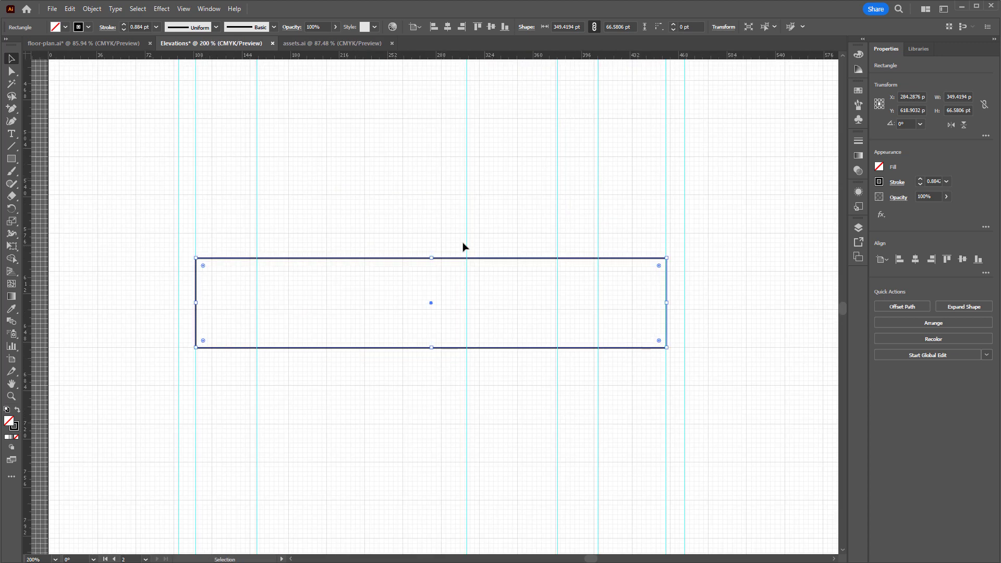
drag(432, 257, 432, 249)
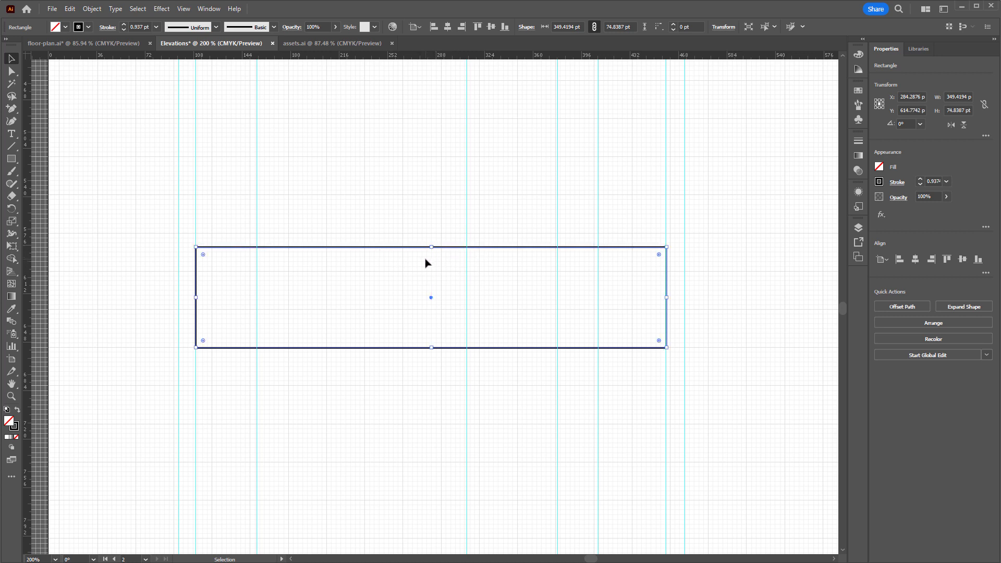
click(708, 321)
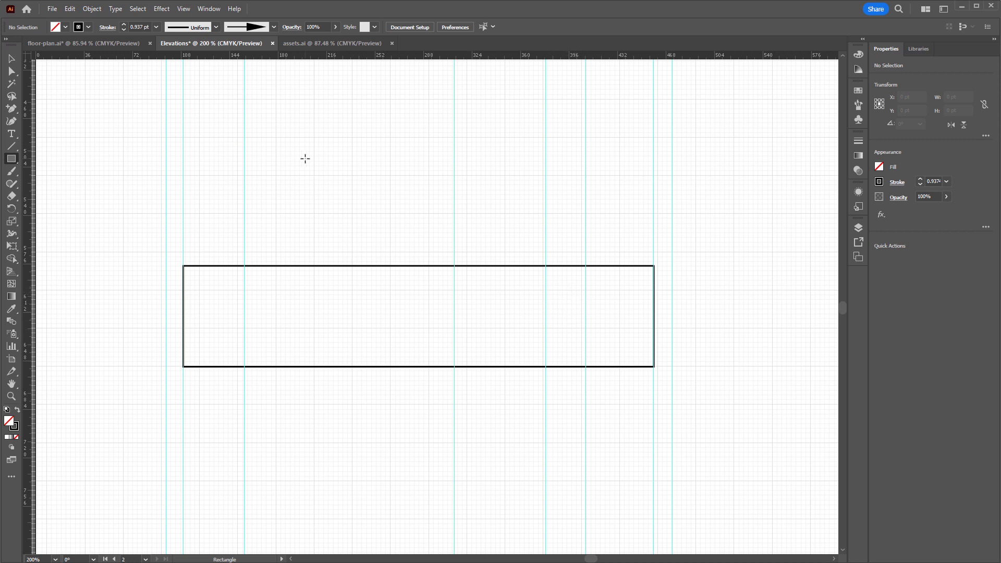
Draw a door rectangle about 30 pt wide and 56 pt high between the door guides, standing on the wall's base line
key(ctrl+minus)
key(ctrl+minus)
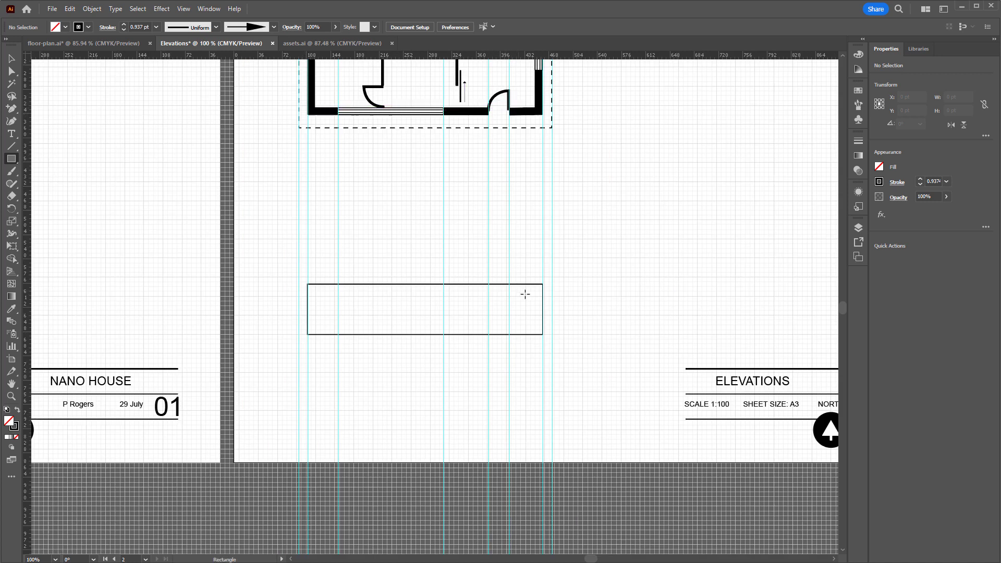
key(ctrl+plus)
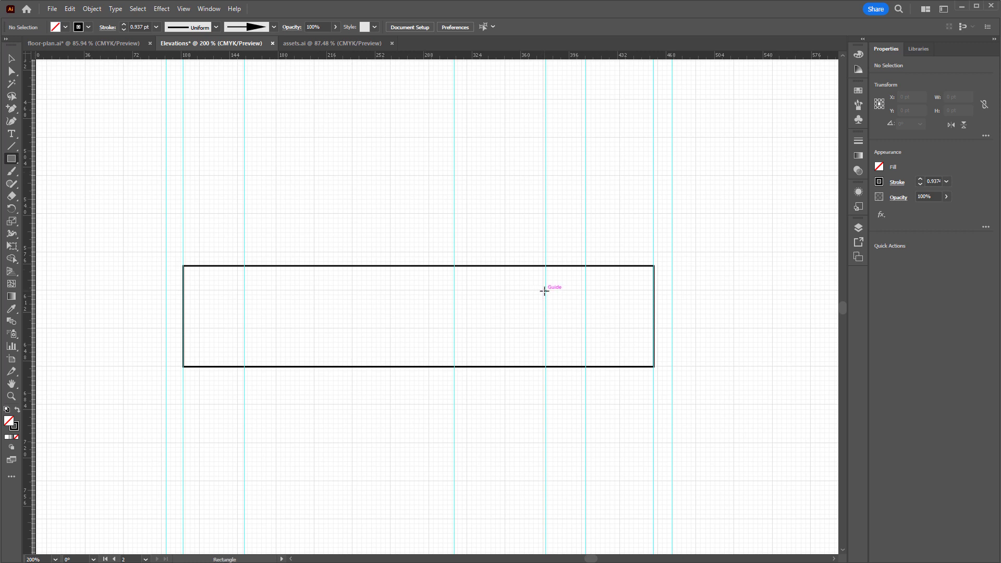
drag(545, 290, 585, 369)
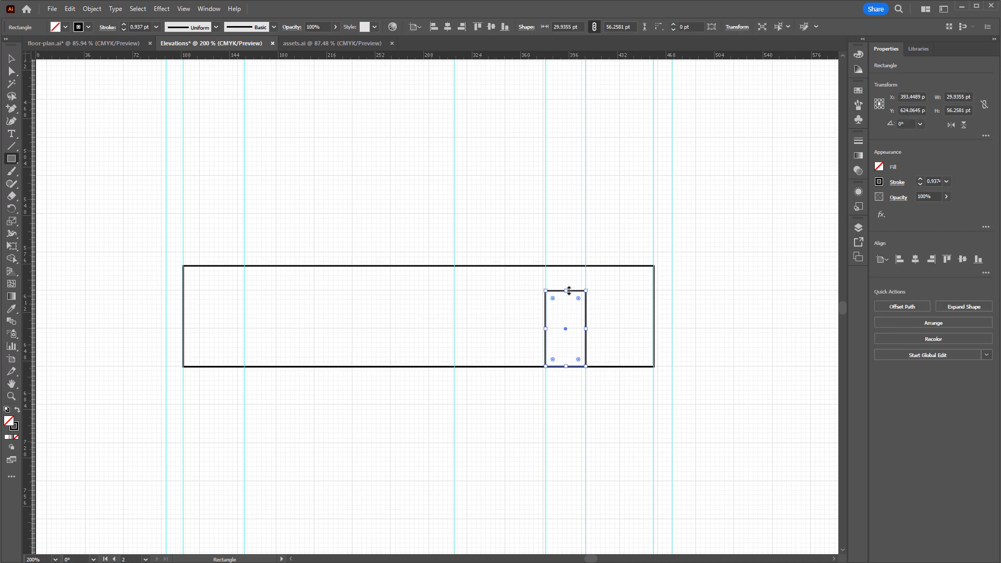
drag(565, 290, 565, 293)
Check the door row of the typical heights table and increase the door rectangle's height to about 58 pt
key(ctrl+minus)
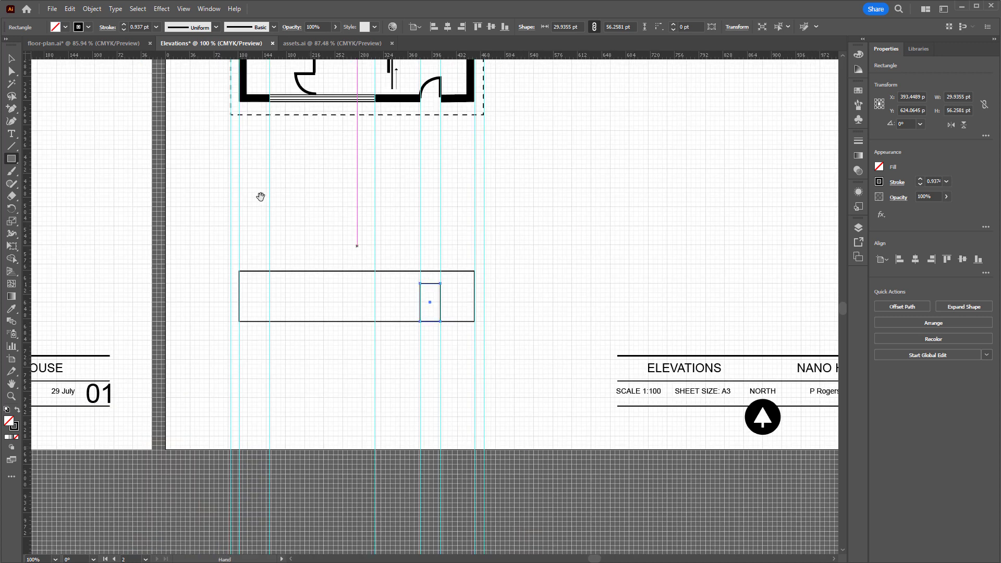
drag(259, 196, 734, 441)
drag(339, 217, 536, 444)
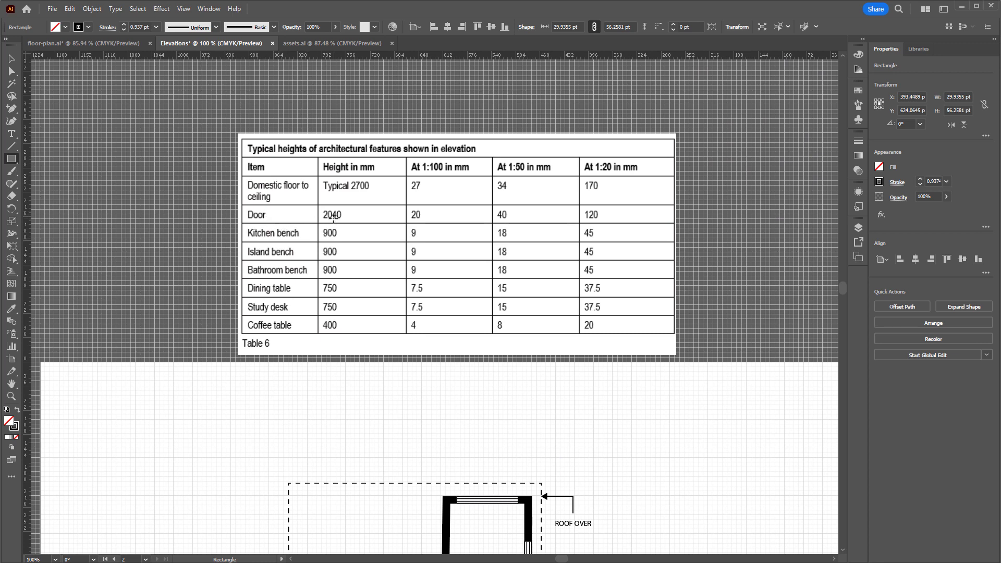
drag(750, 471, 262, 205)
drag(475, 371, 263, 189)
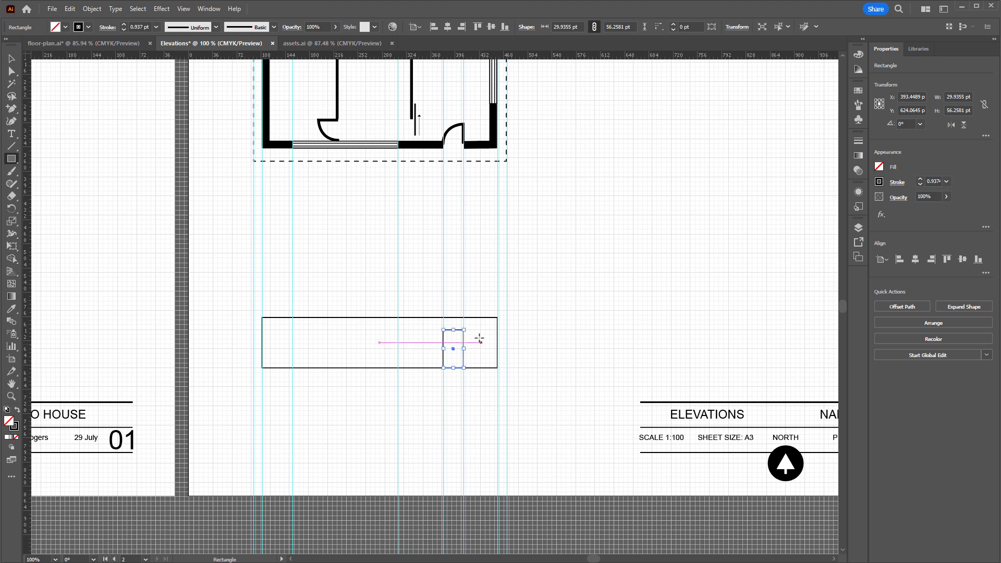
key(ctrl+plus)
key(ctrl+plus)
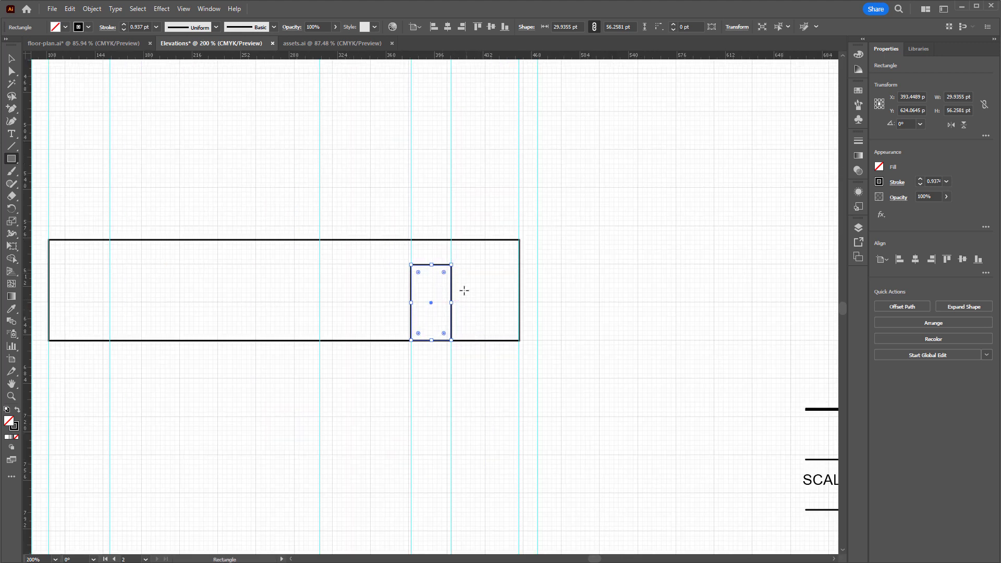
drag(431, 264, 432, 264)
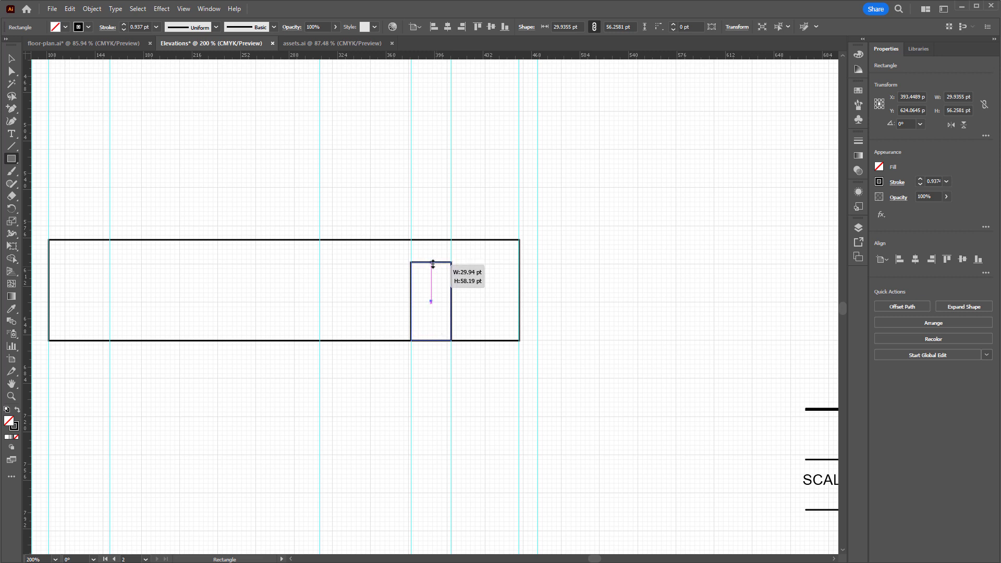
drag(432, 264, 432, 263)
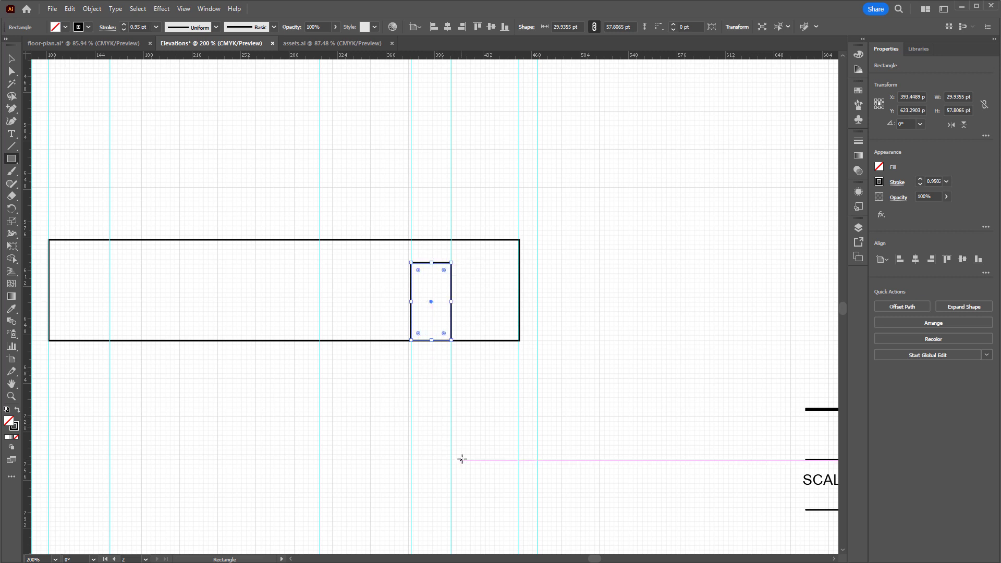
click(12, 58)
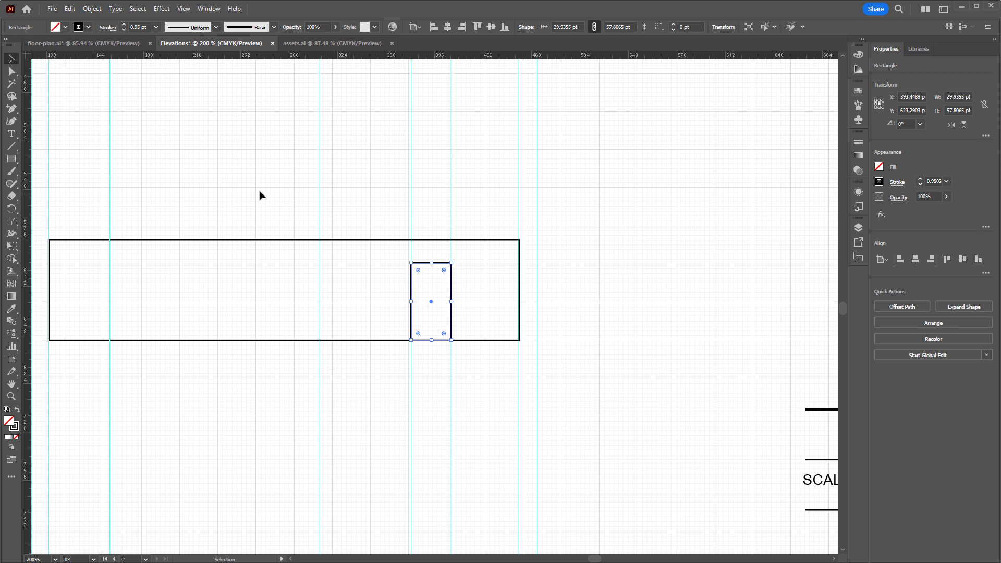
click(328, 290)
Draw a window rectangle about 155 pt wide between the window guides, level with the door's top, and extend its lower edge slightly downward
key(ctrl+minus)
key(ctrl+minus)
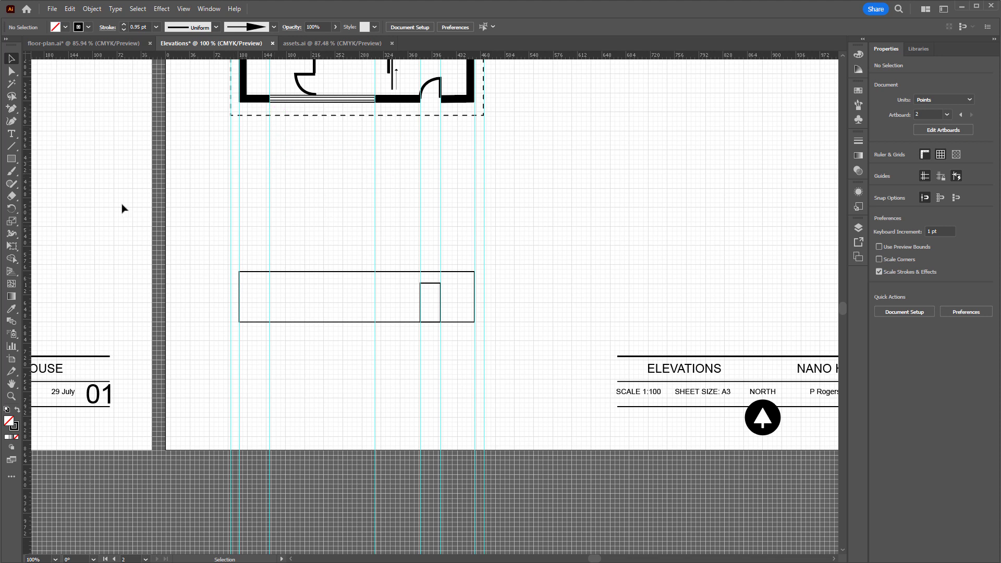
click(12, 162)
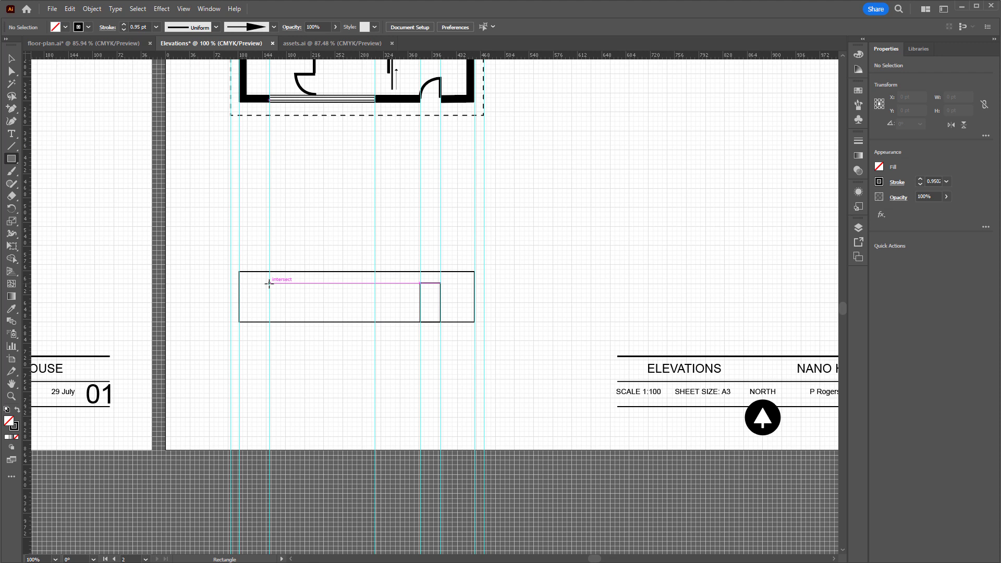
drag(270, 283, 373, 308)
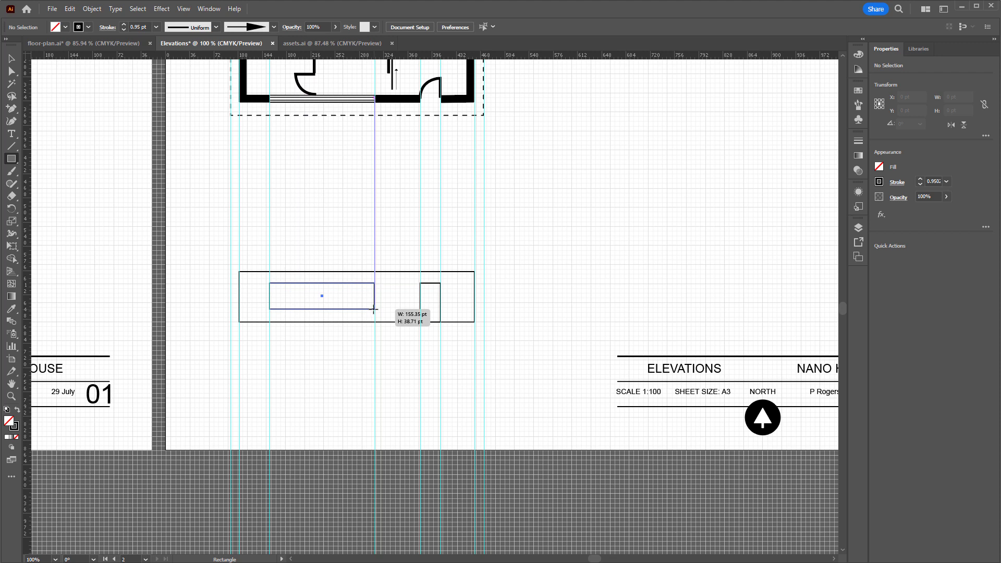
drag(373, 309, 373, 308)
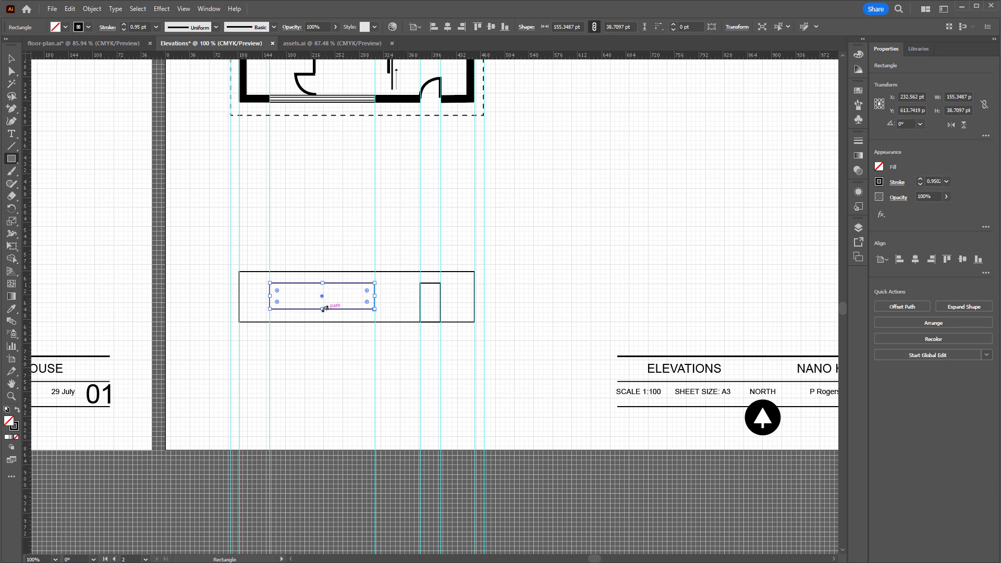
drag(324, 309, 322, 312)
click(13, 61)
click(336, 332)
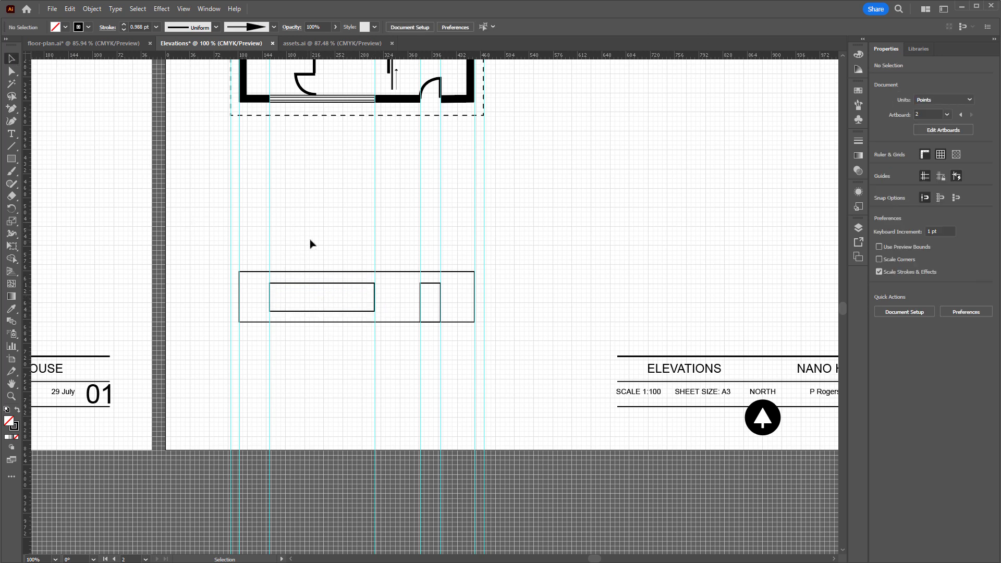
Draw a roof rectangle about 375 by 9 pt between the roof guides above the wall and rotate it about 2.5°, rising to the right
scroll(383, 264, up, 4)
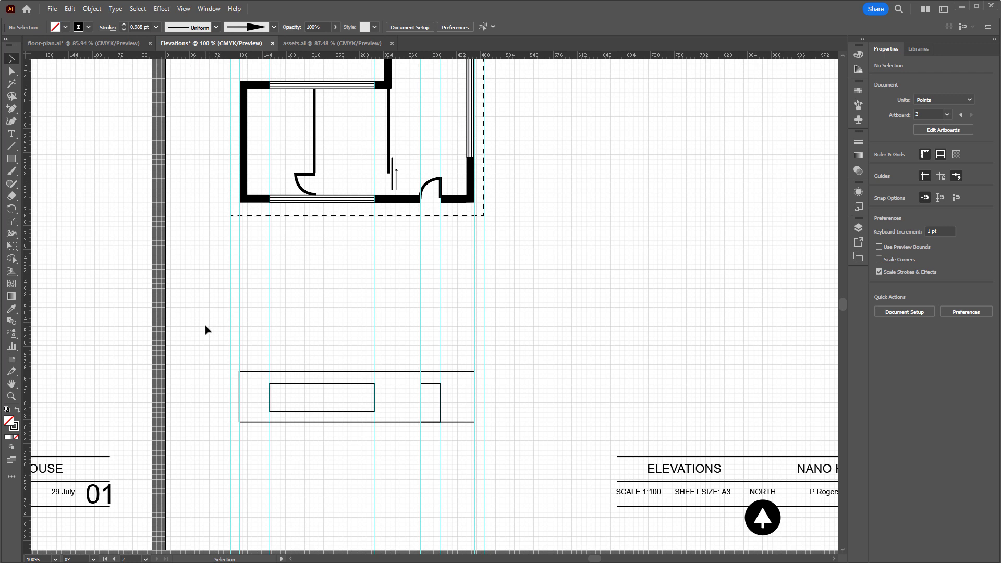
click(13, 159)
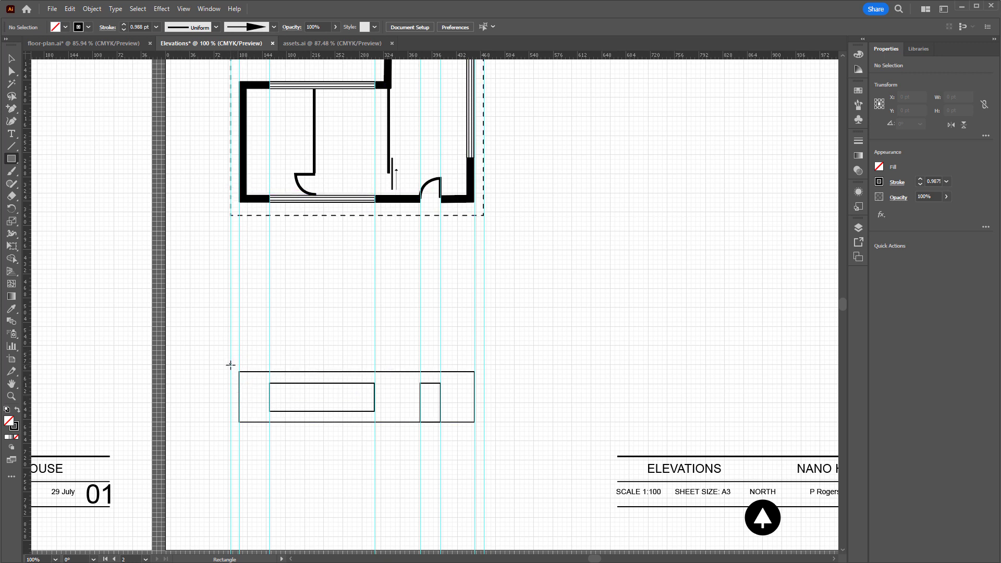
drag(231, 365, 483, 358)
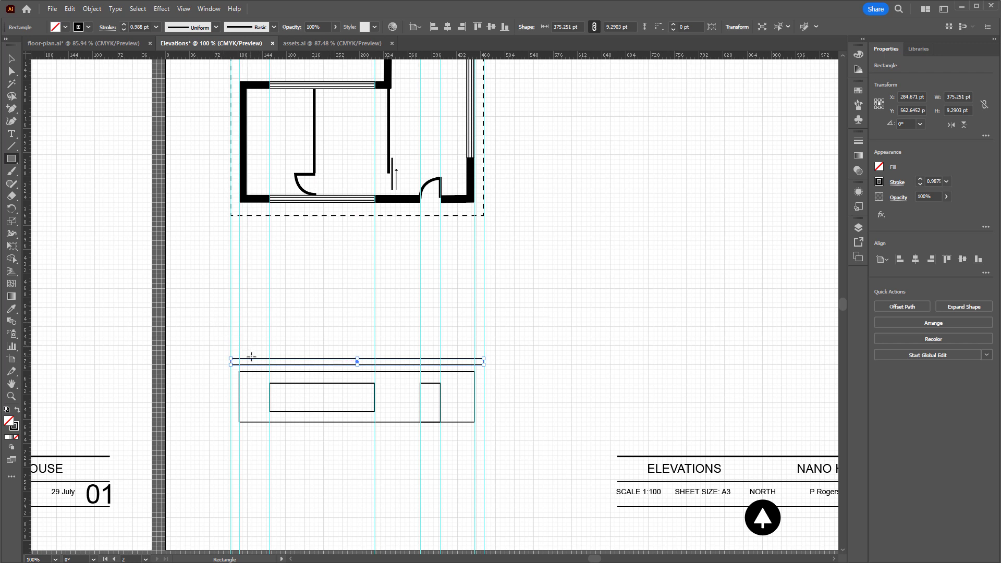
click(11, 59)
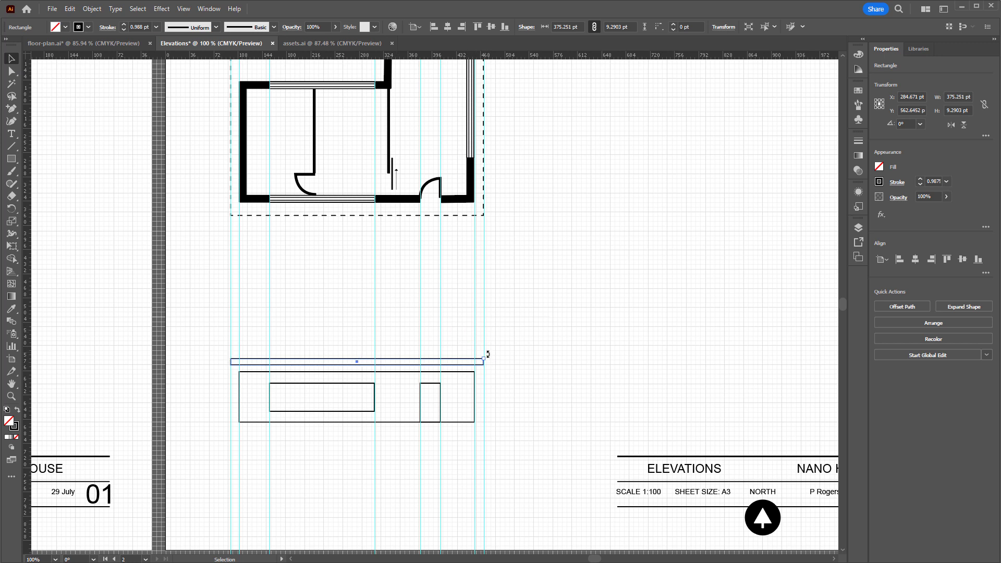
drag(488, 353, 462, 358)
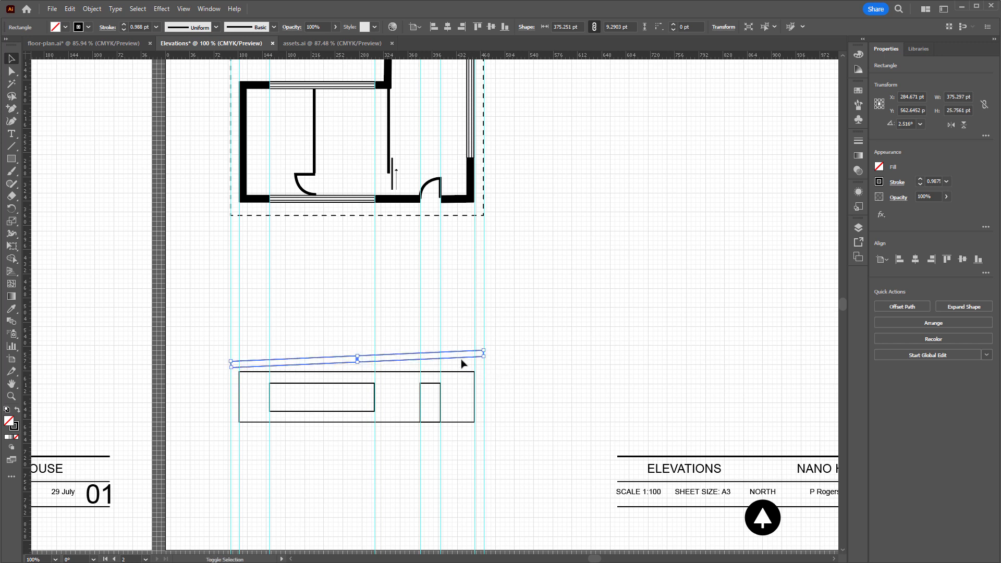
click(515, 377)
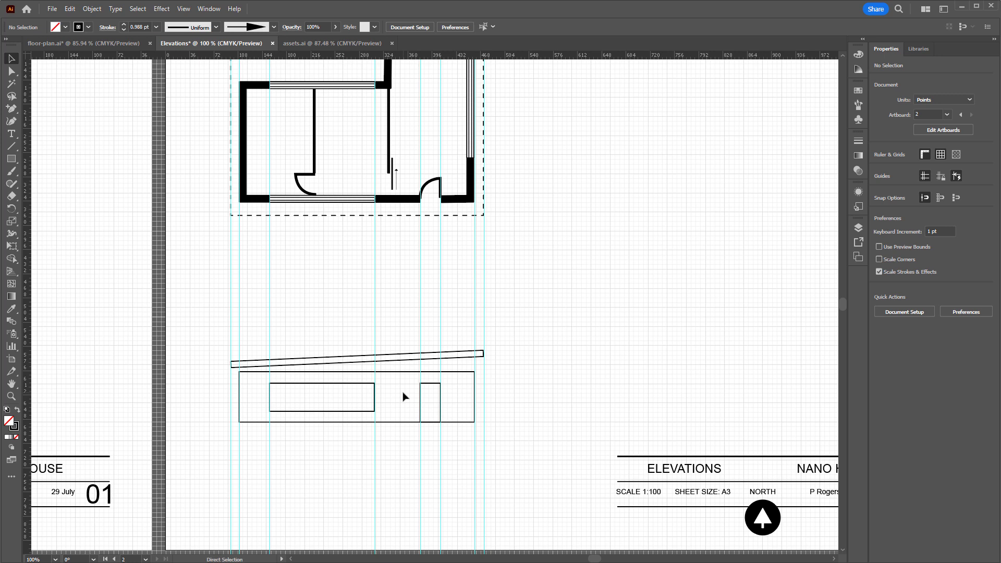
Add anchor points to the wall rectangle's top edge, one just inside each upper corner
scroll(404, 396, up, 2)
drag(404, 369, 481, 288)
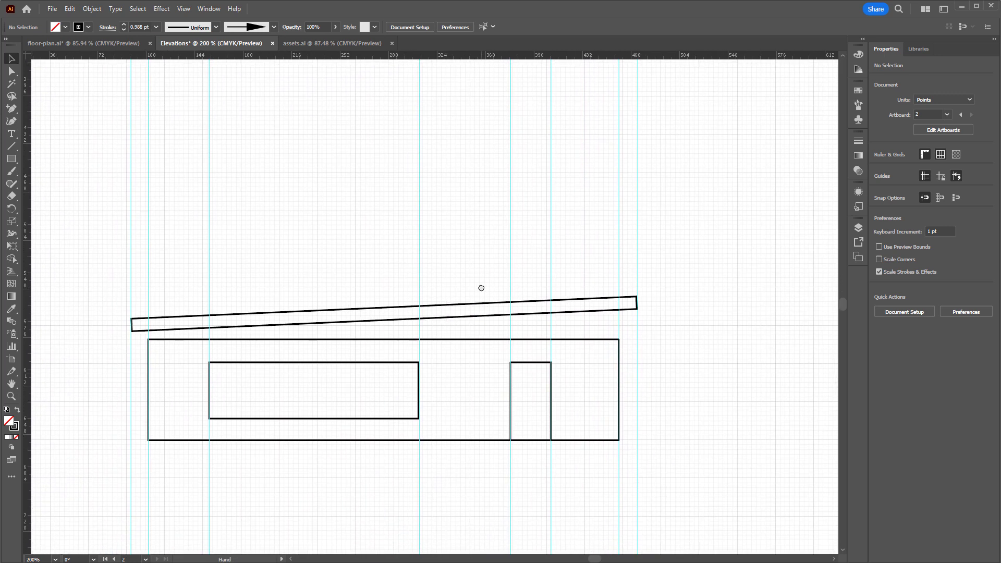
click(201, 340)
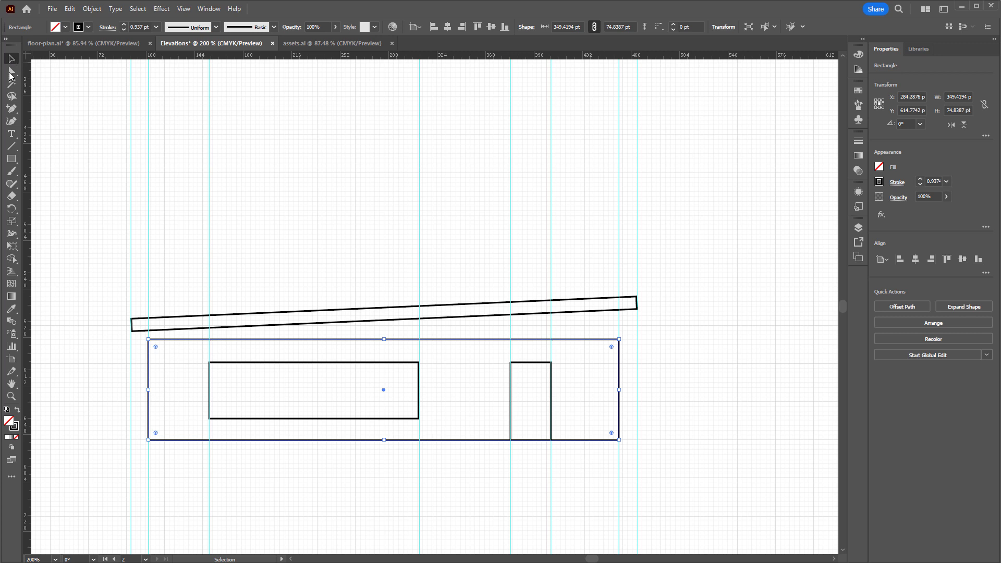
click(14, 112)
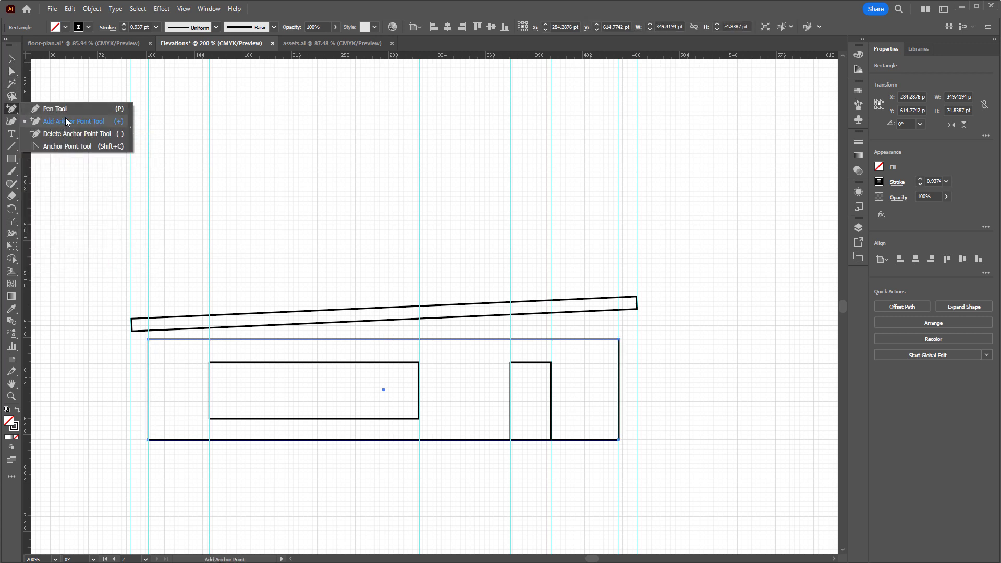
click(67, 122)
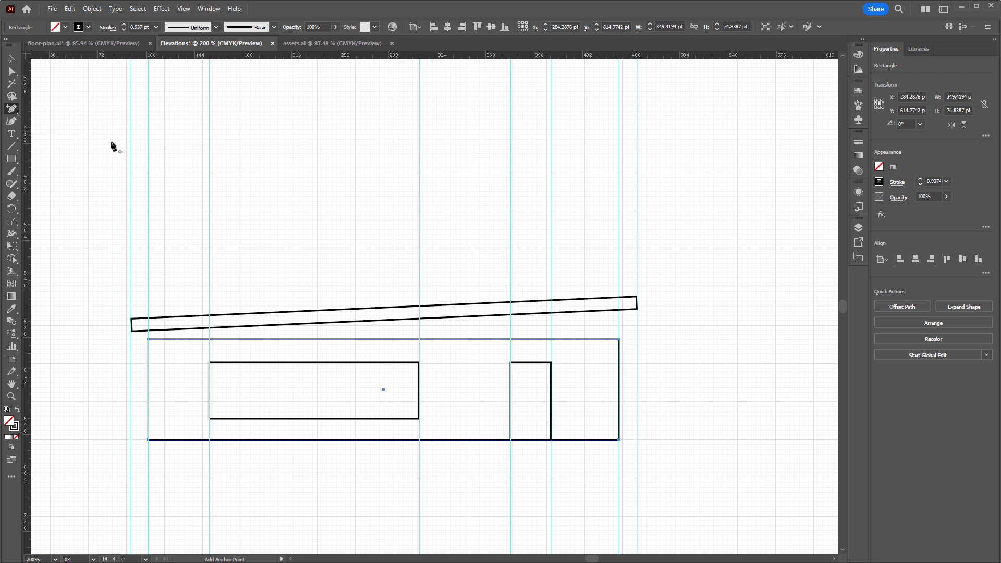
click(158, 340)
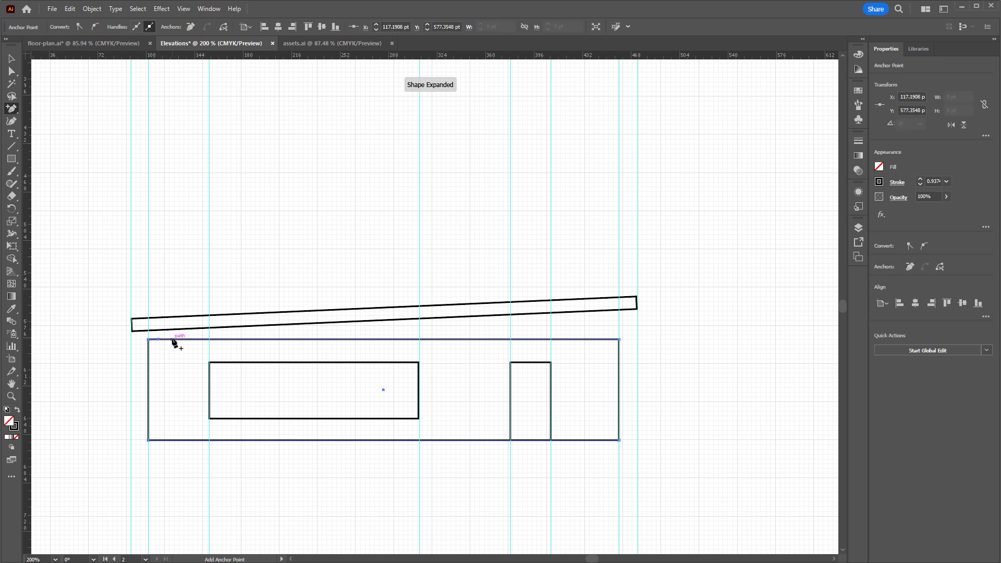
click(608, 340)
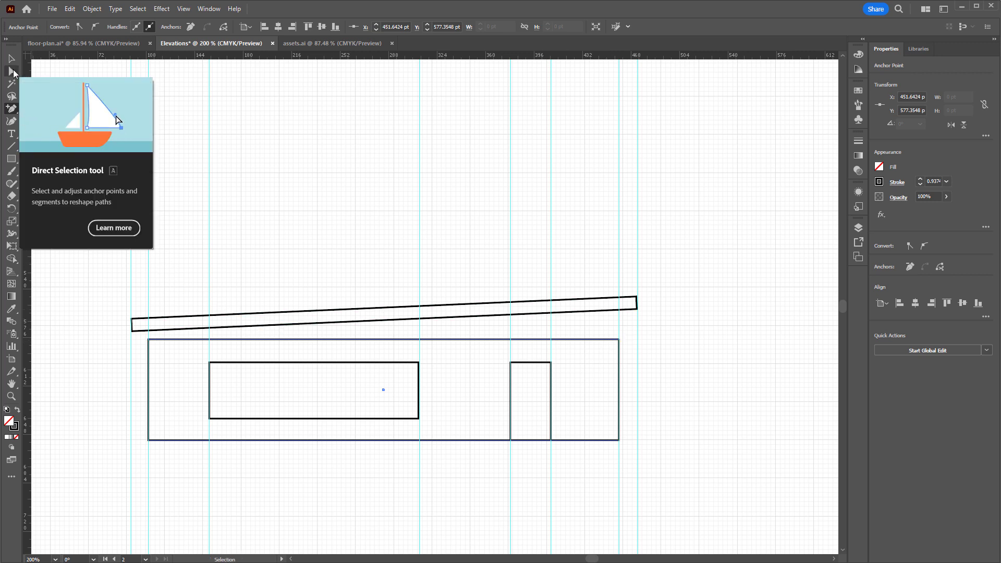
Delete the two added anchor points on the wall rectangle's top edge to open the outline beneath the roof
click(13, 72)
click(163, 289)
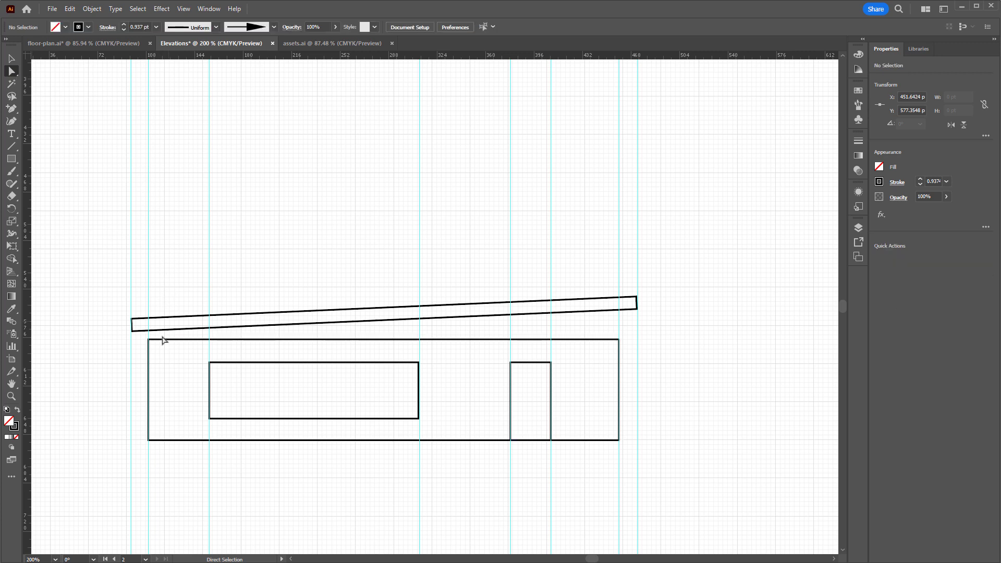
key(ctrl+plus)
key(ctrl+plus)
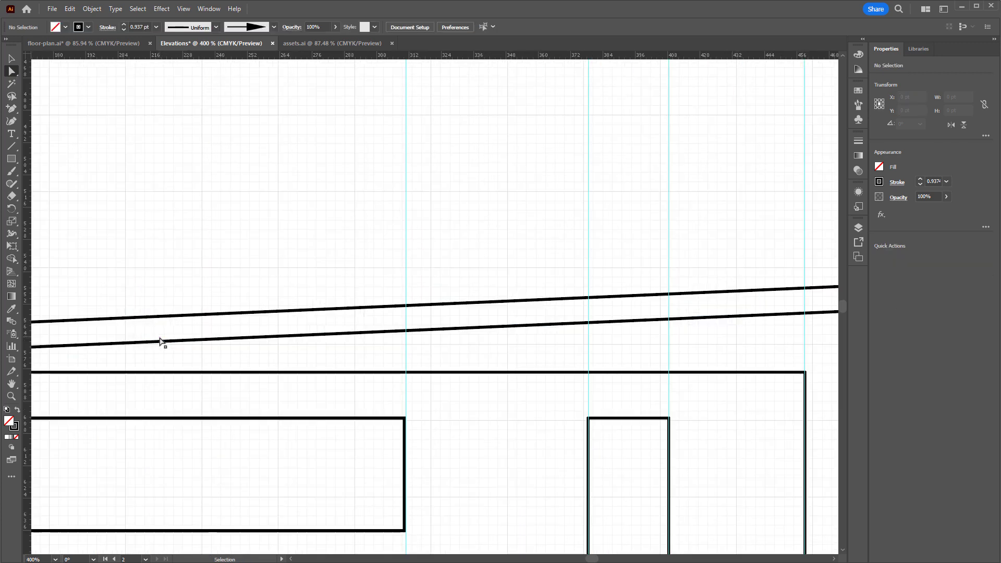
drag(162, 372, 487, 320)
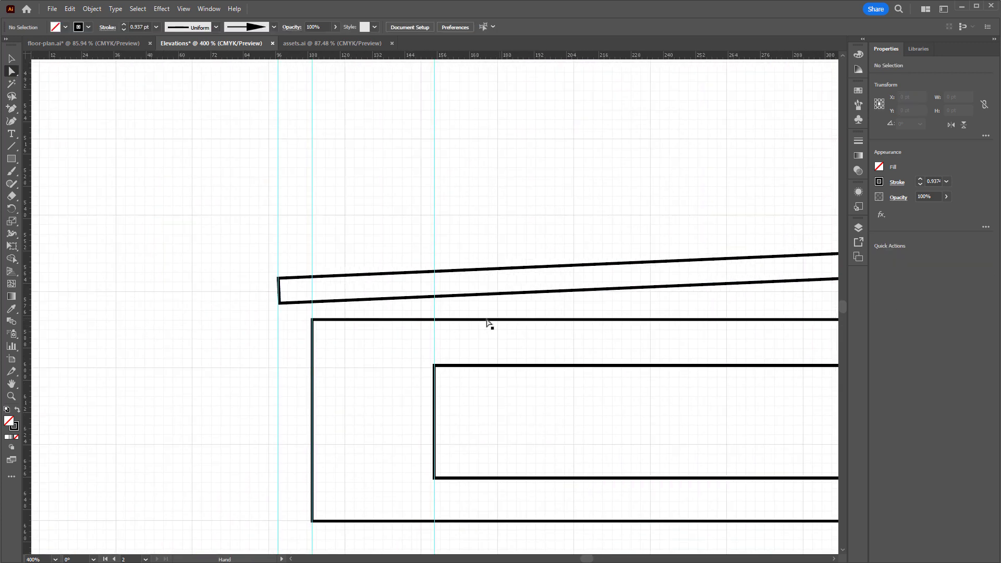
click(332, 320)
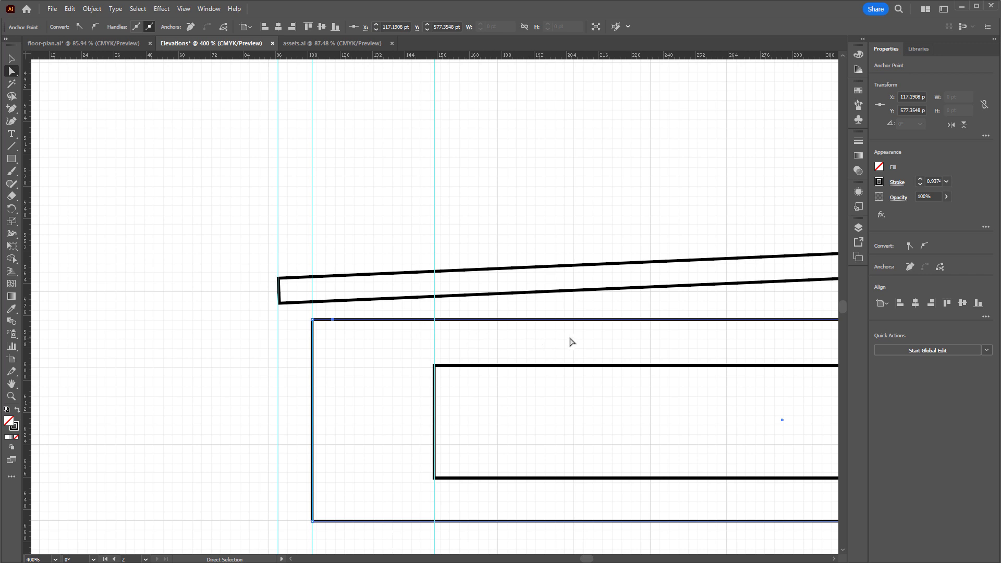
drag(679, 346, 208, 339)
drag(357, 338, 237, 333)
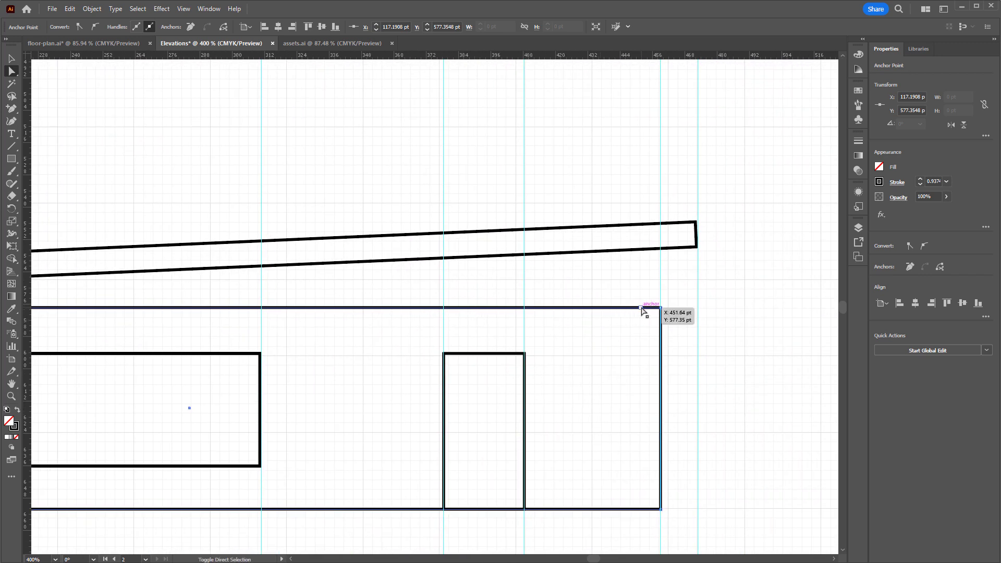
click(641, 308)
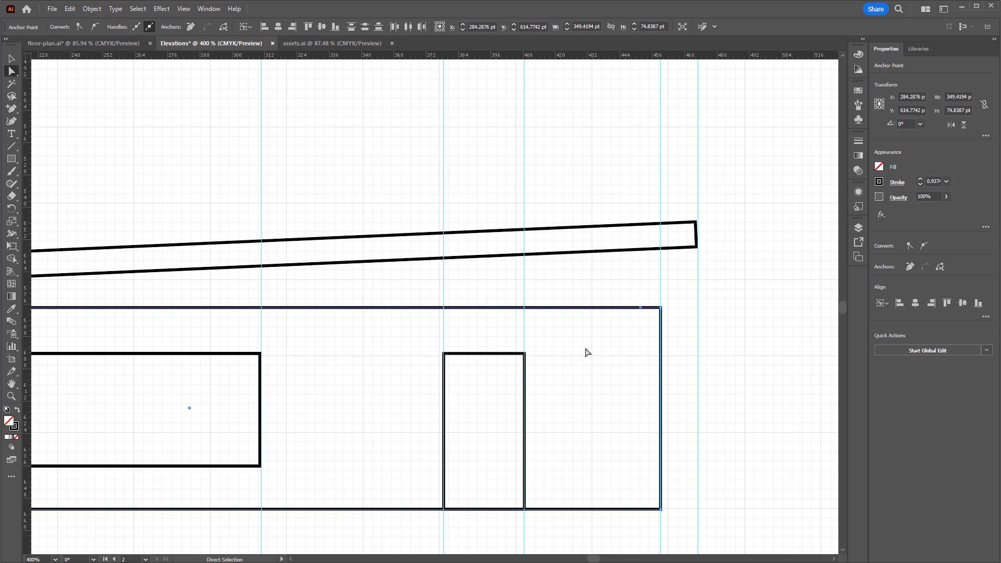
key(Delete)
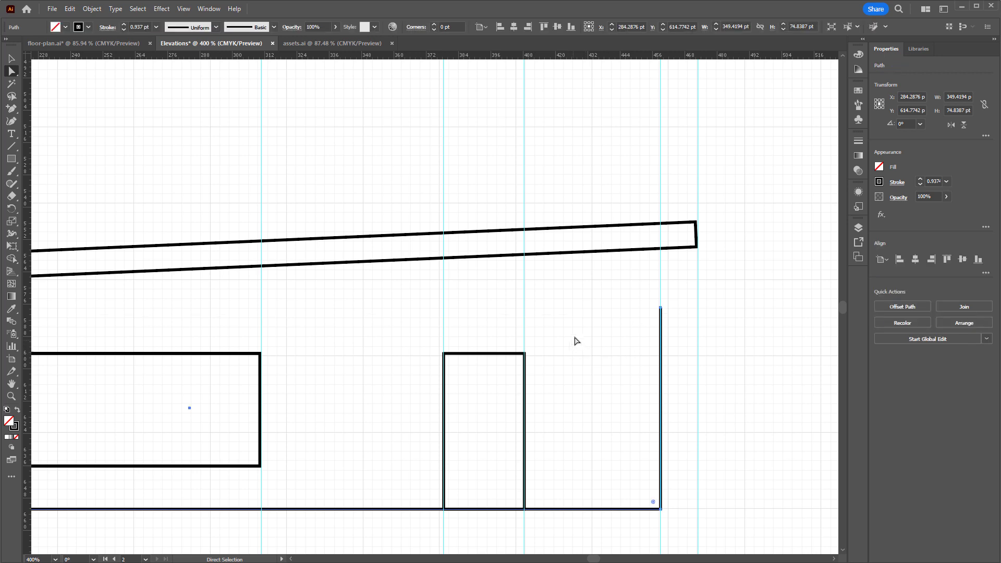
Raise the upper end point of the right wall line straight up to meet the roof's underside
click(664, 313)
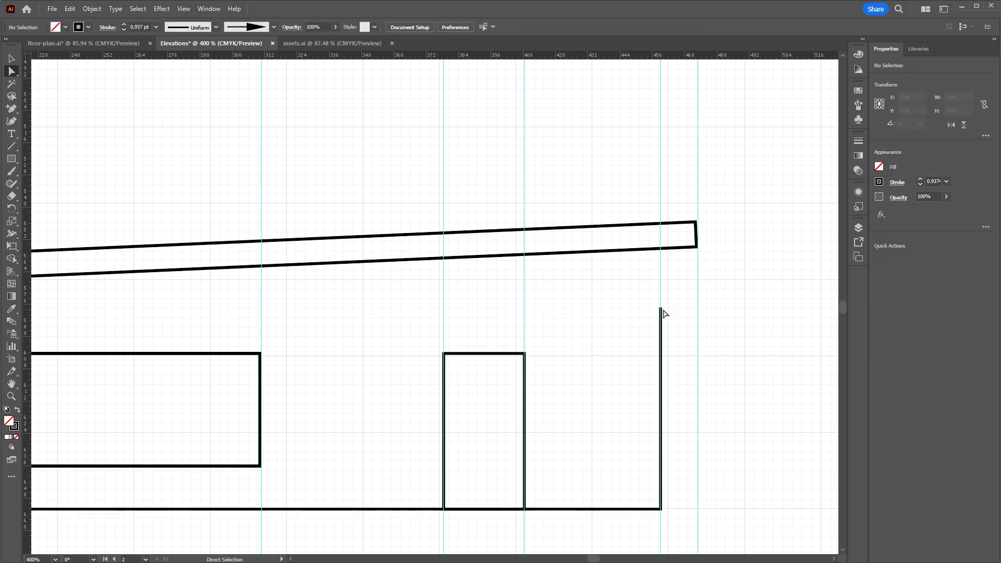
drag(661, 309, 666, 252)
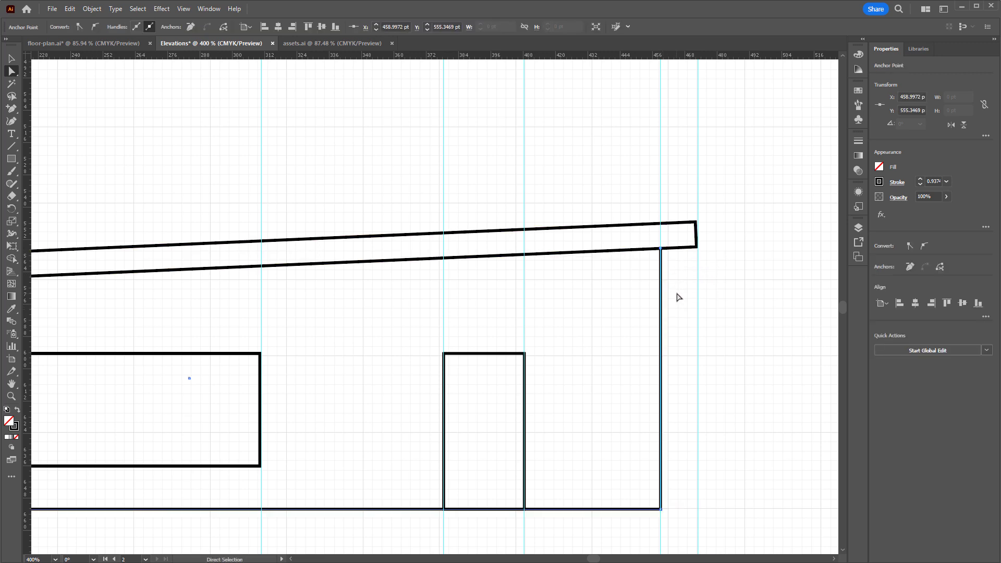
click(677, 295)
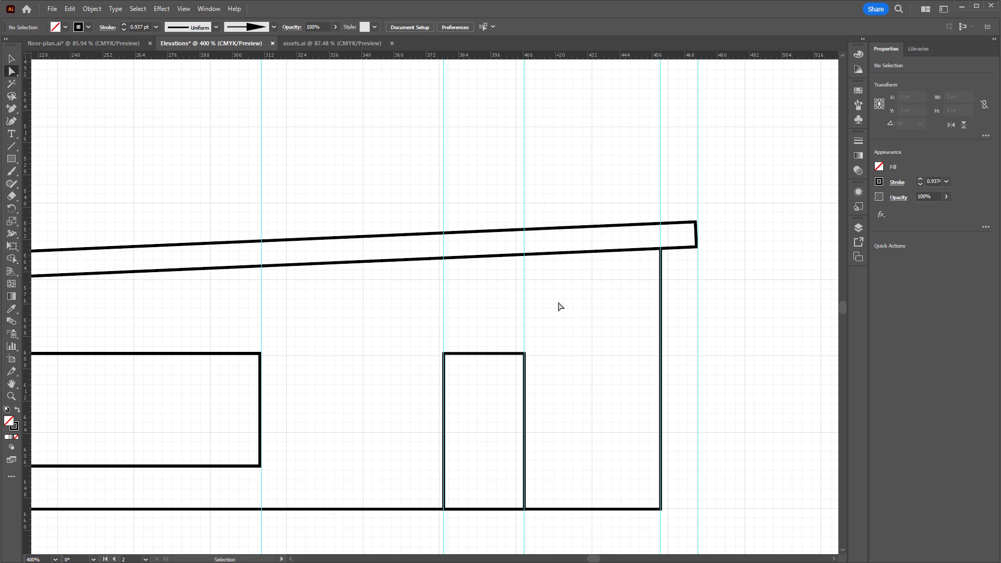
Extend the upper end point of the left wall line straight up to the roof's underside
key(ctrl+minus)
drag(312, 322, 670, 321)
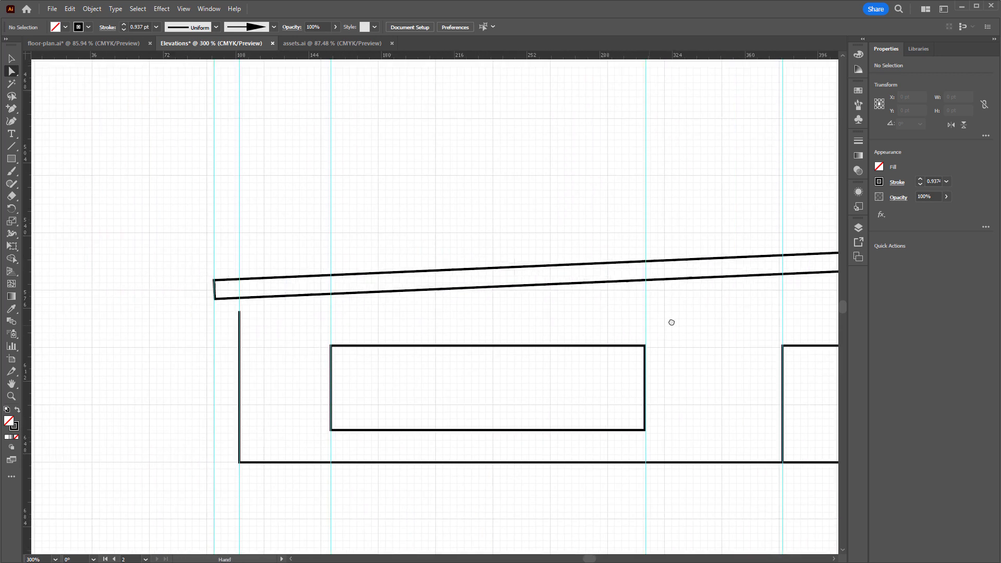
click(265, 303)
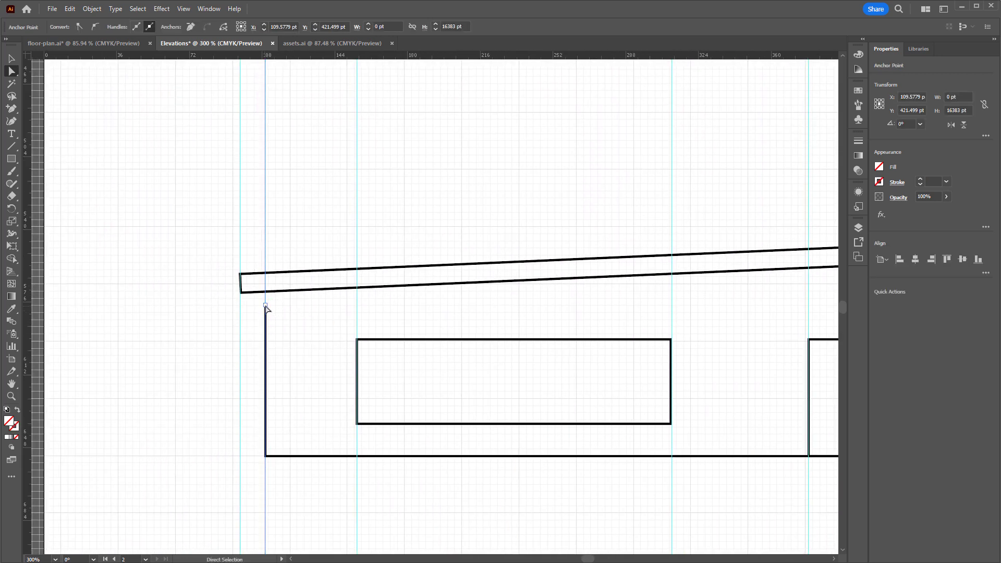
drag(266, 305, 266, 292)
click(267, 307)
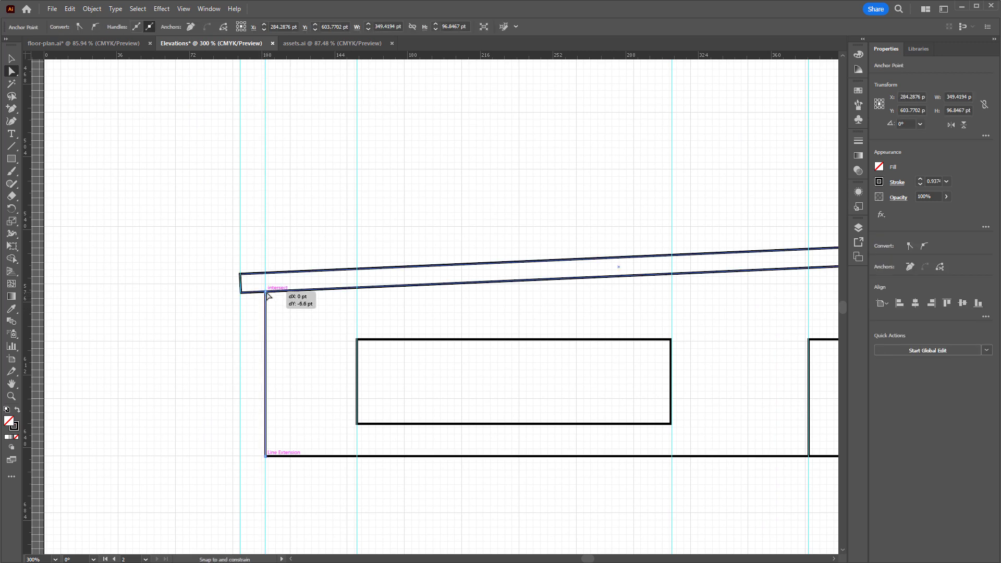
click(290, 315)
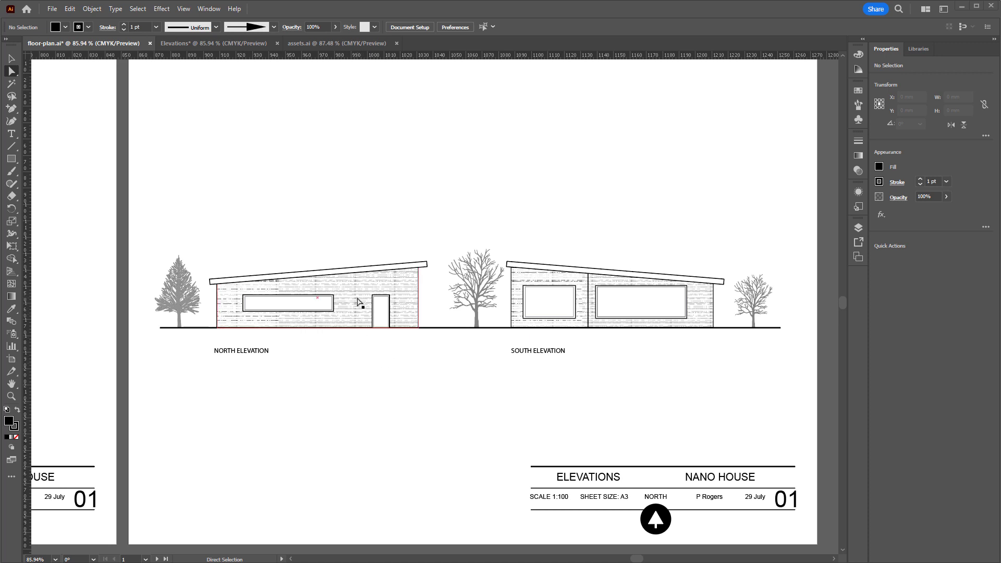
Return to the Elevations document and draw a rectangle about 151 by 37 pt just inside the window outline
click(218, 42)
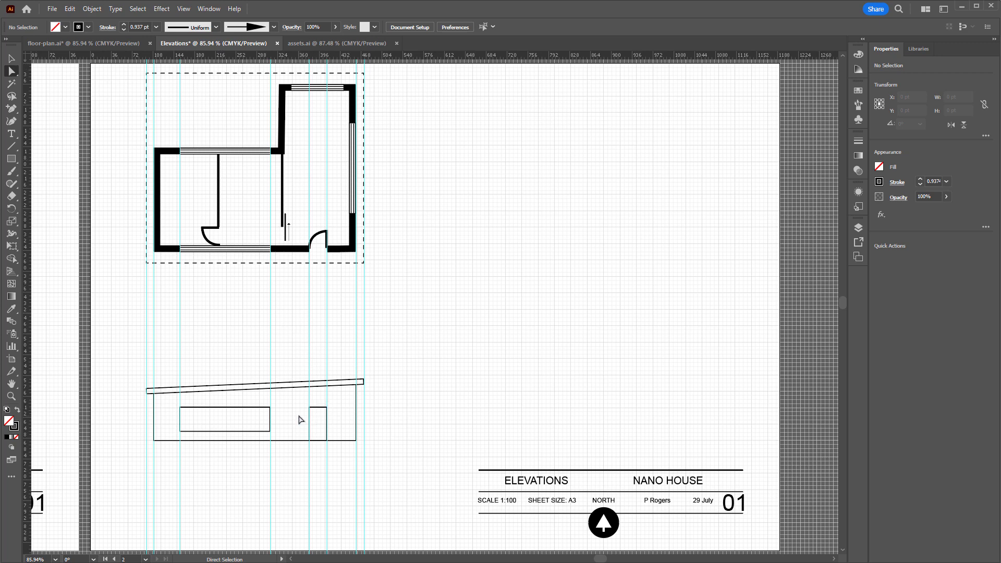
key(ctrl+equal)
key(ctrl+equal)
key(ctrl+equal)
mouse_move(280, 400)
mouse_down()
mouse_move(652, 249)
mouse_move(660, 229)
mouse_up()
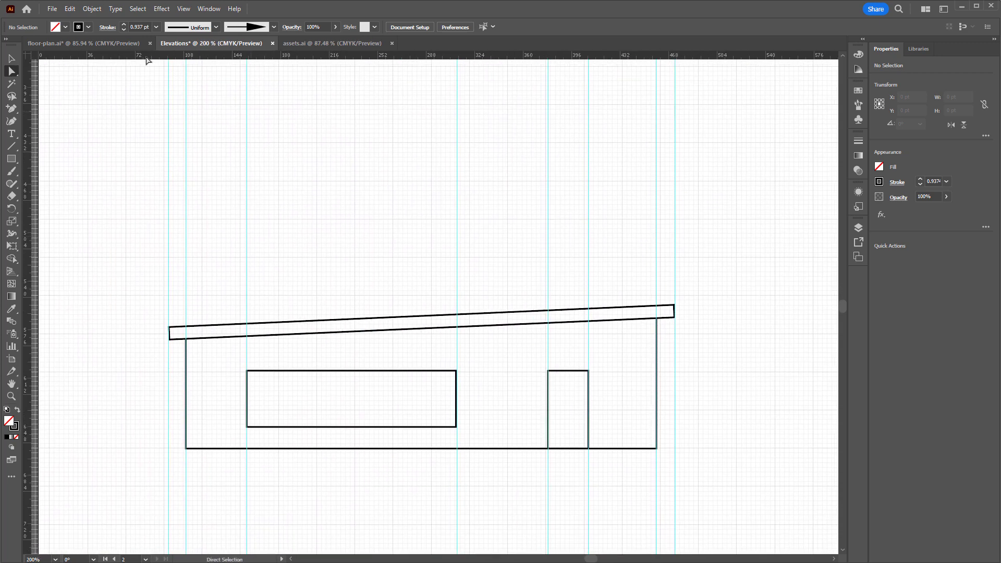
click(12, 161)
drag(249, 373, 454, 424)
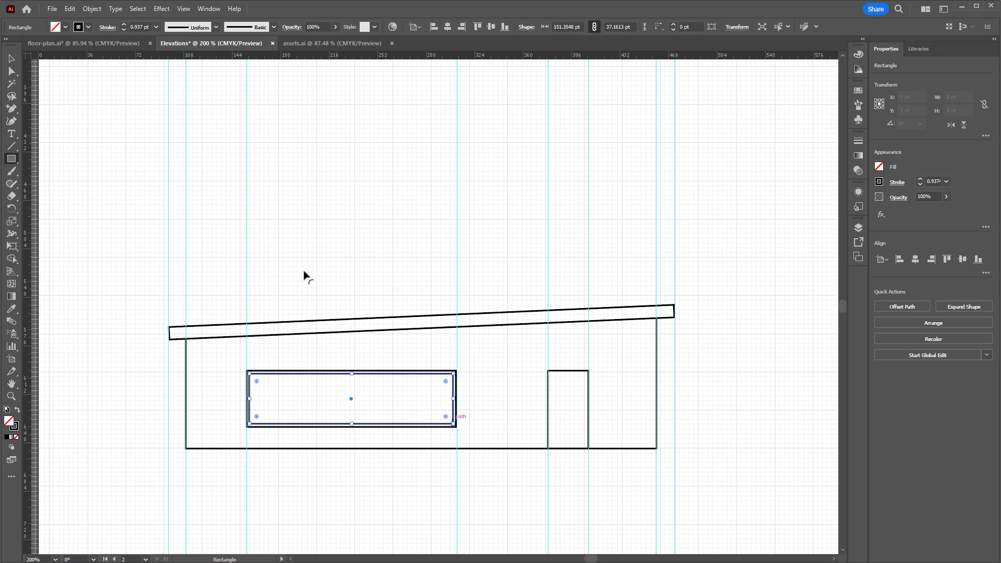
Set the inner window rectangle's stroke weight to 0.25 pt
click(157, 27)
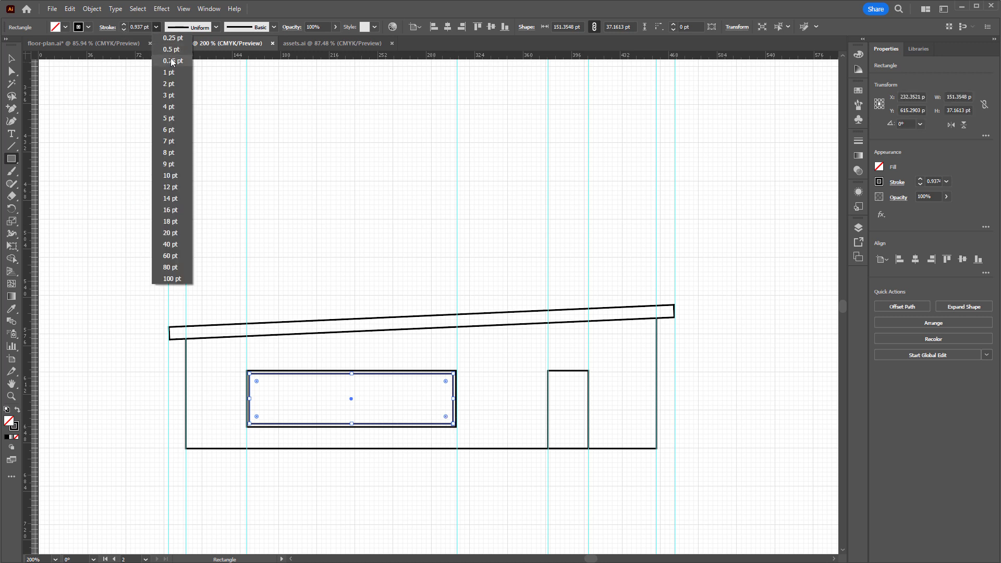
click(177, 39)
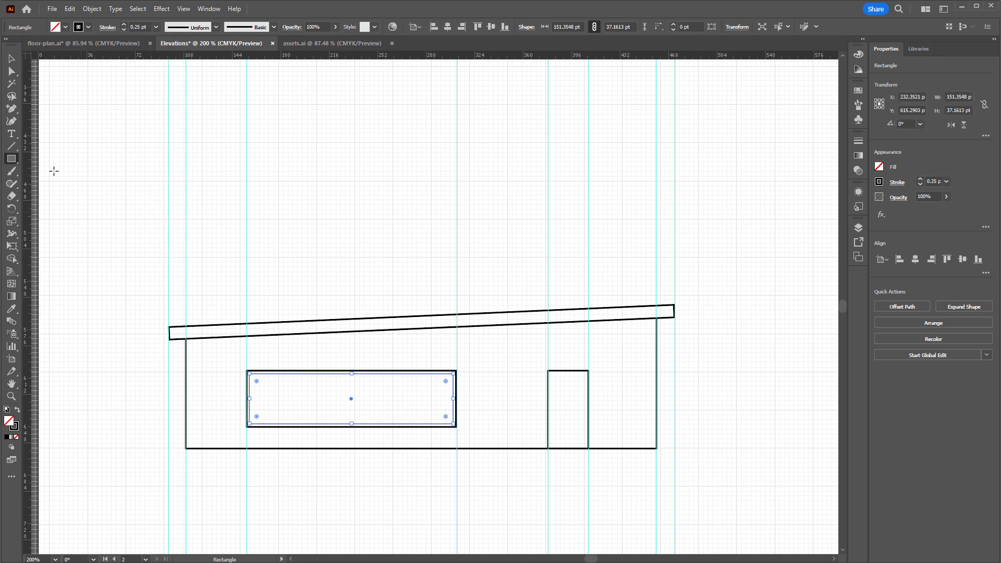
click(12, 59)
click(401, 398)
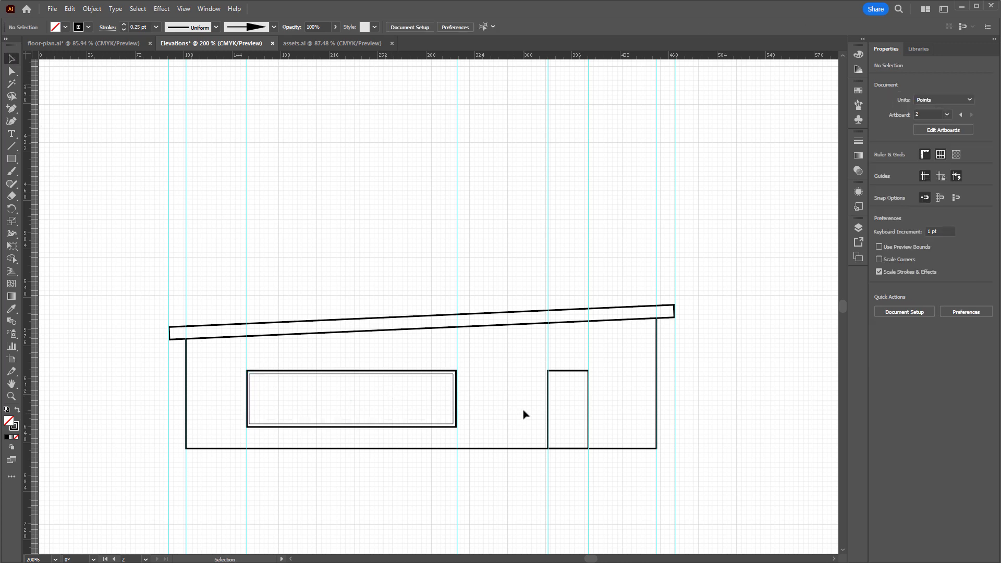
Draw a rectangle about 26 by 55 pt inside the door outline, resting on the ground line, and narrow it slightly
click(11, 159)
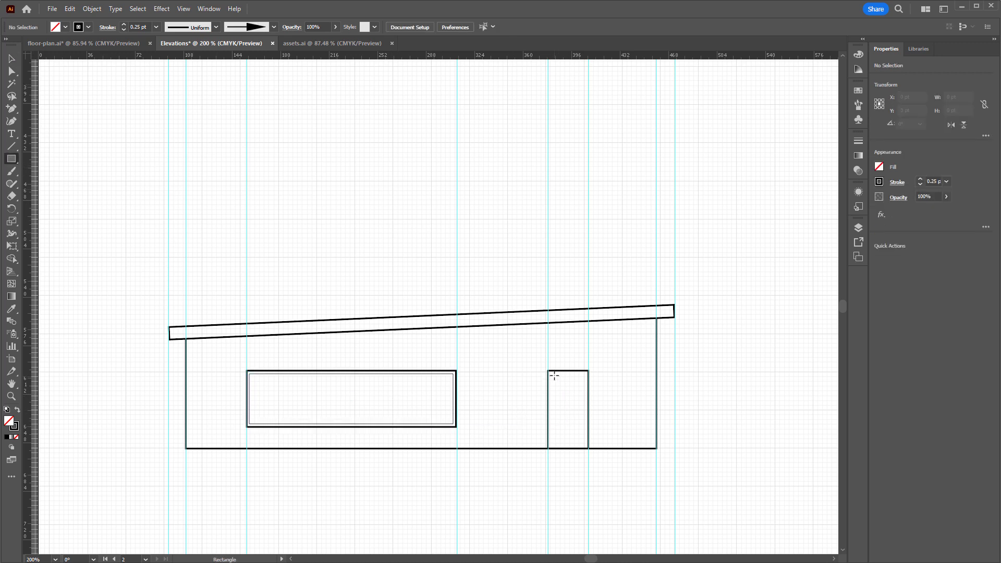
drag(577, 426, 586, 447)
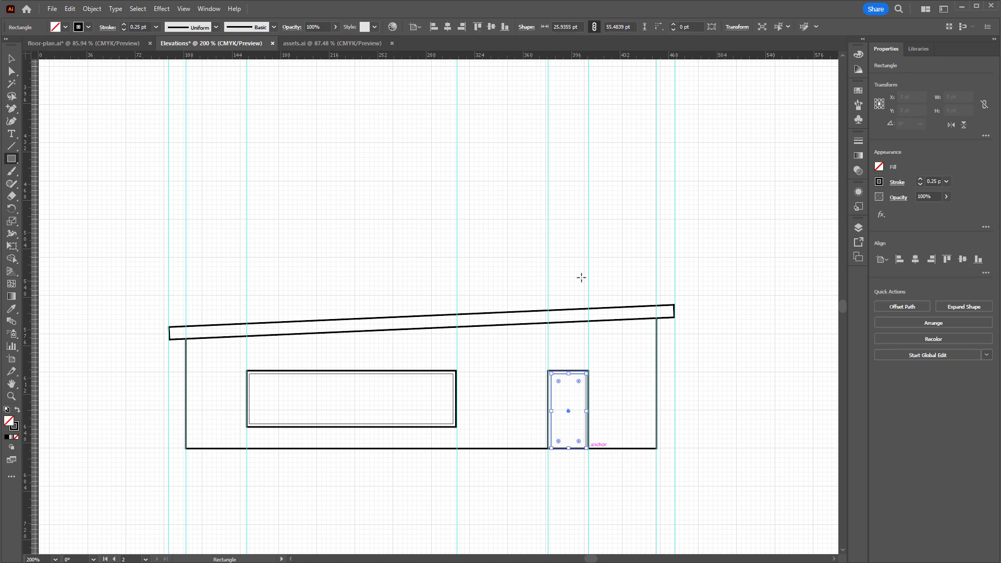
drag(587, 413, 584, 411)
drag(477, 303, 486, 304)
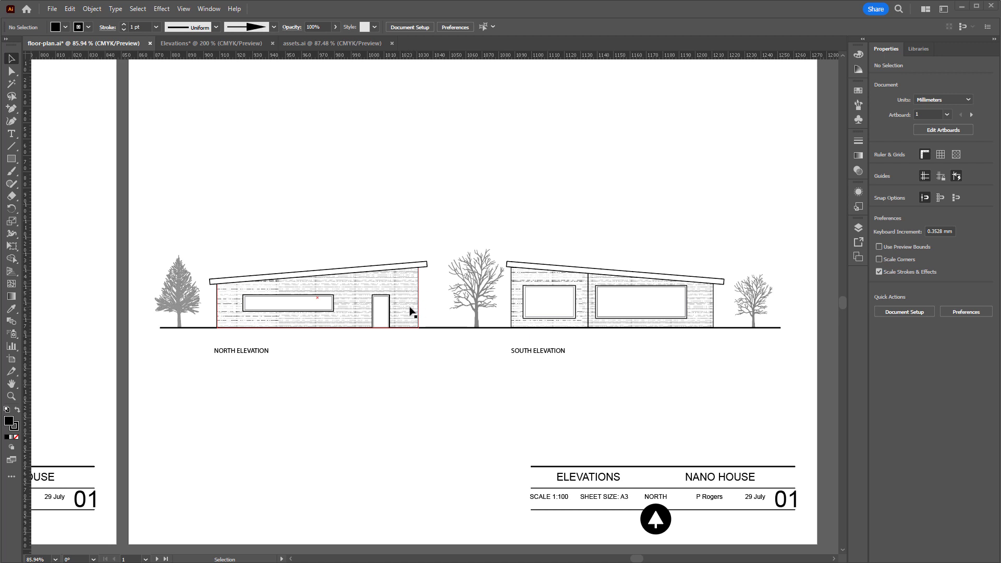
Return to the Elevations document and open the Basic Graphics_Textures pattern swatch library
click(233, 44)
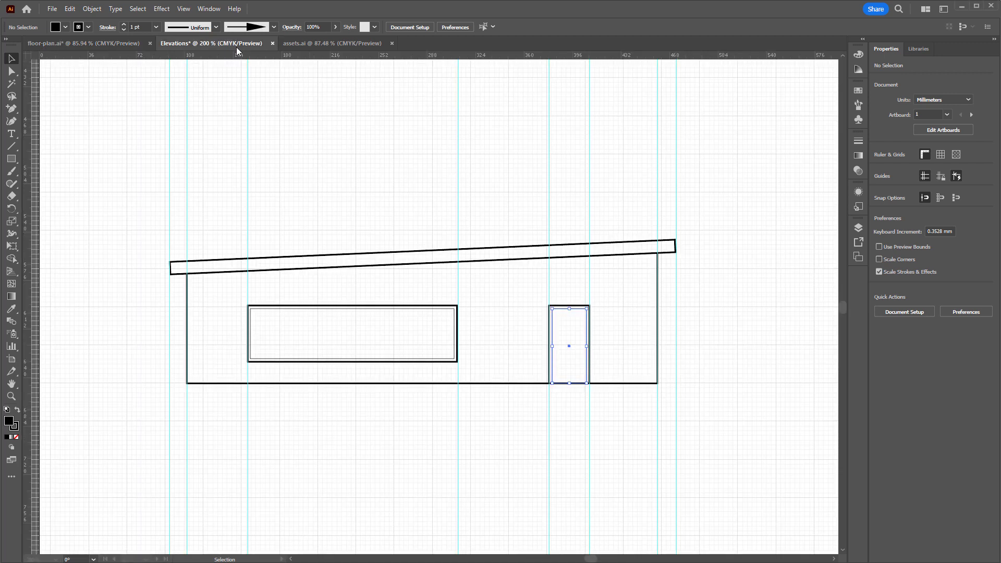
click(669, 380)
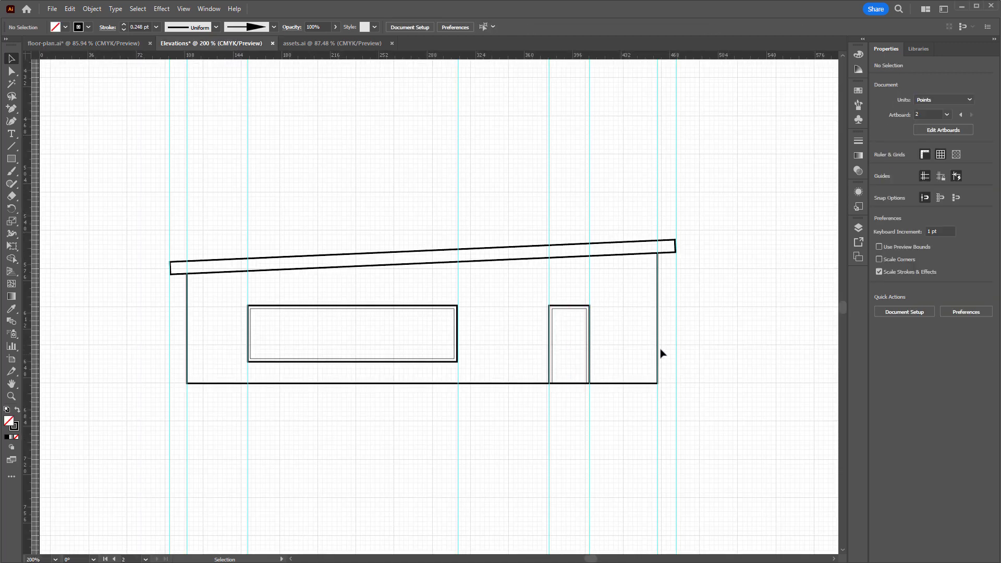
click(211, 10)
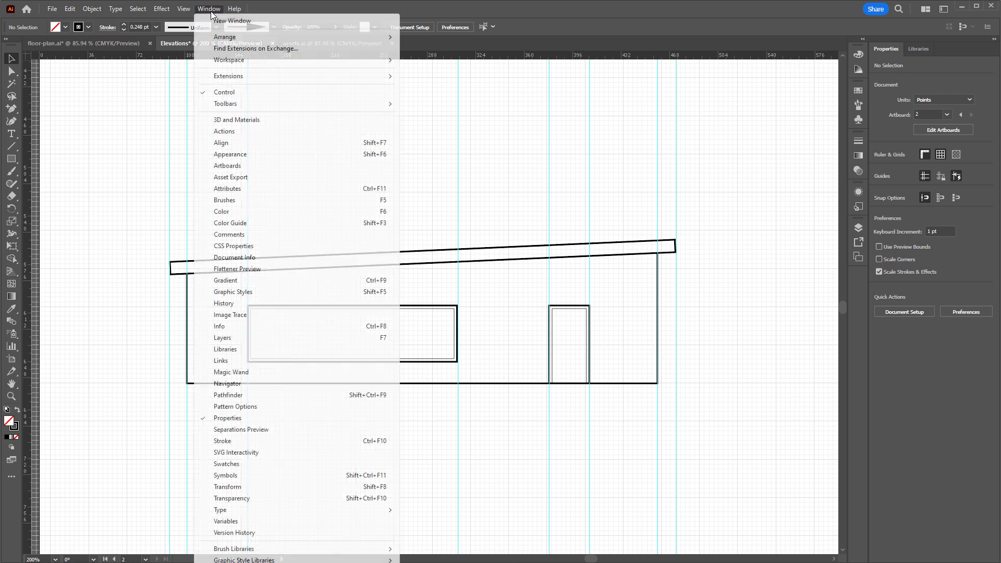
mouse_move(245, 562)
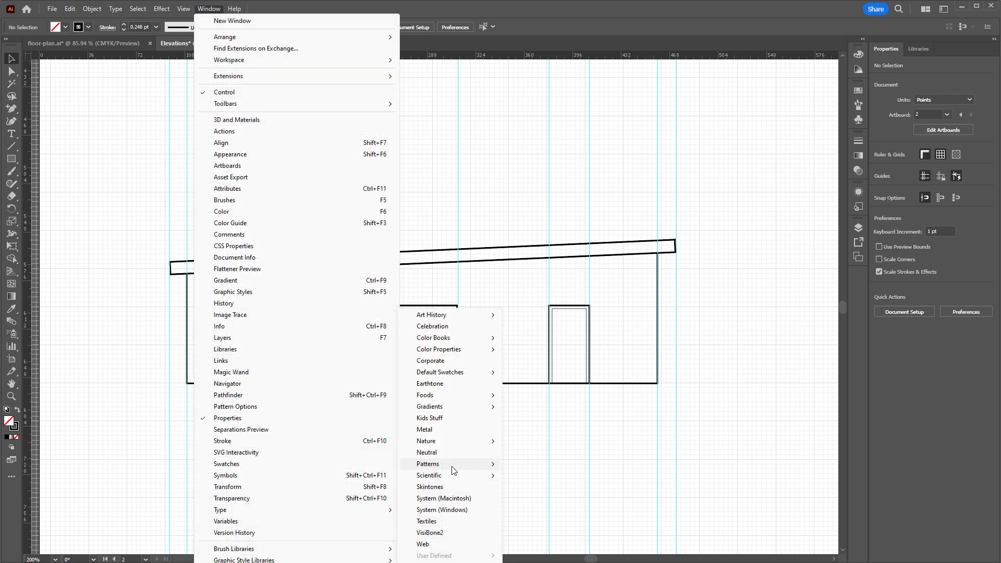
mouse_move(458, 468)
mouse_move(542, 464)
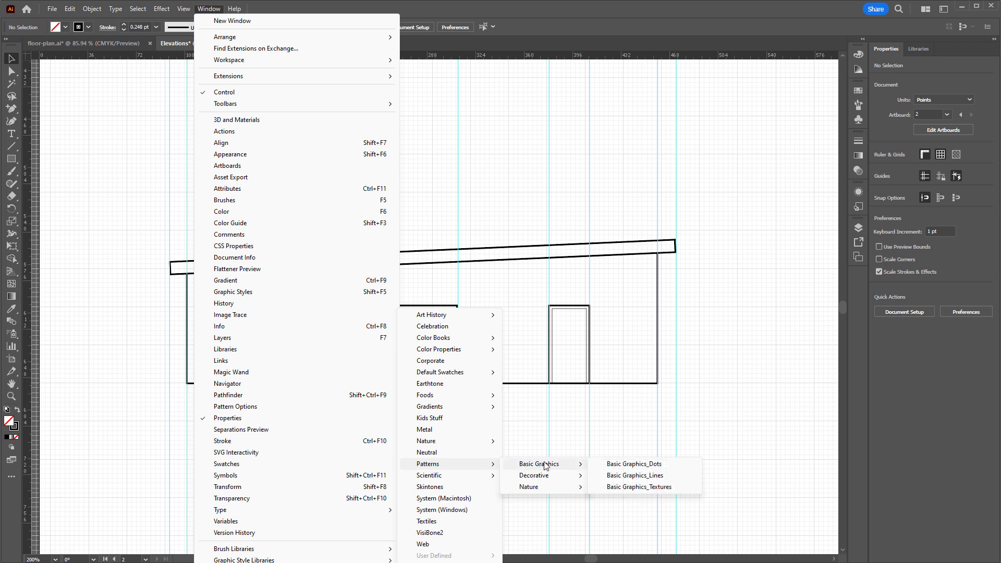
click(649, 488)
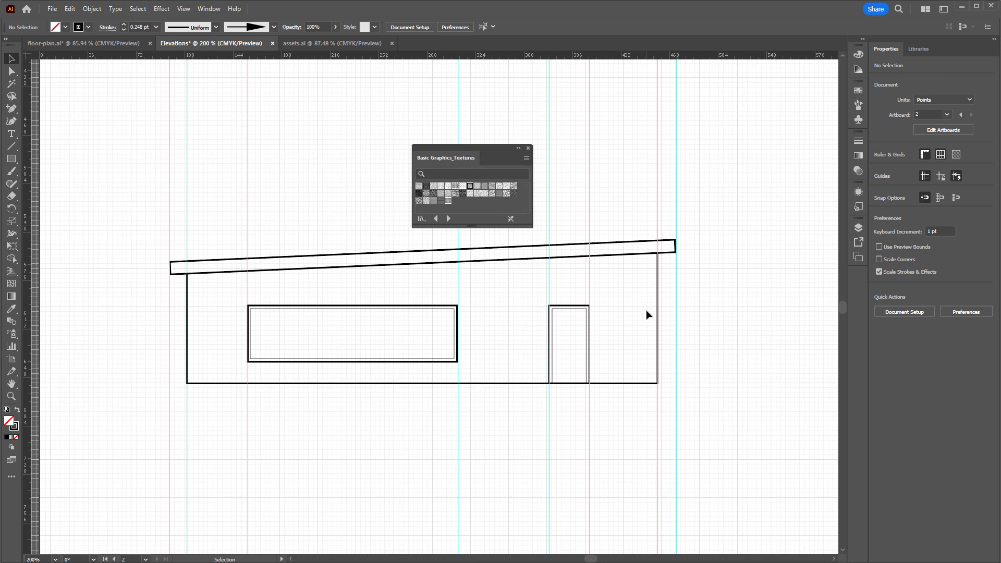
Try several Basic Graphics_Textures patterns on the wall outline and fill it with the horizontal broken-line pattern
click(629, 384)
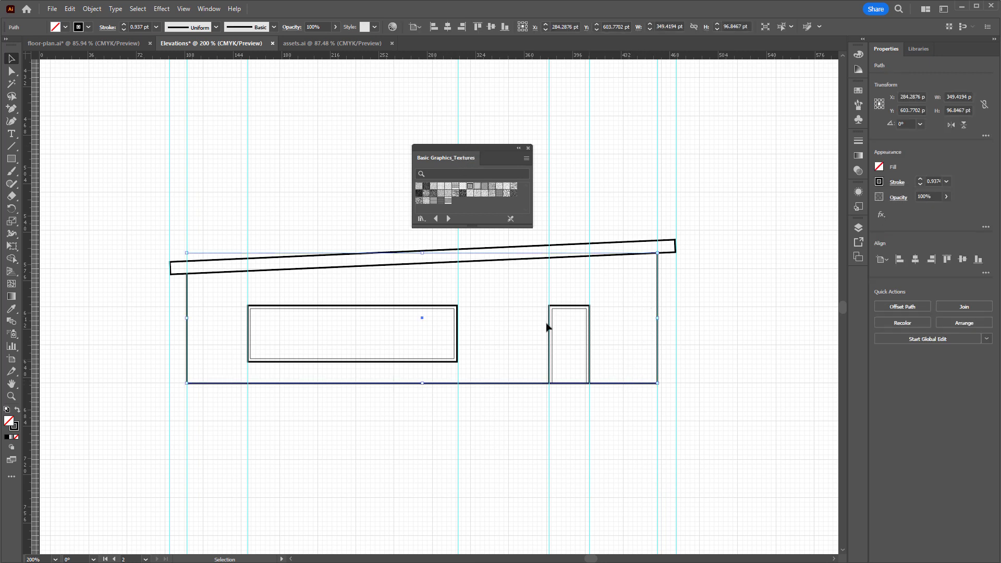
click(471, 187)
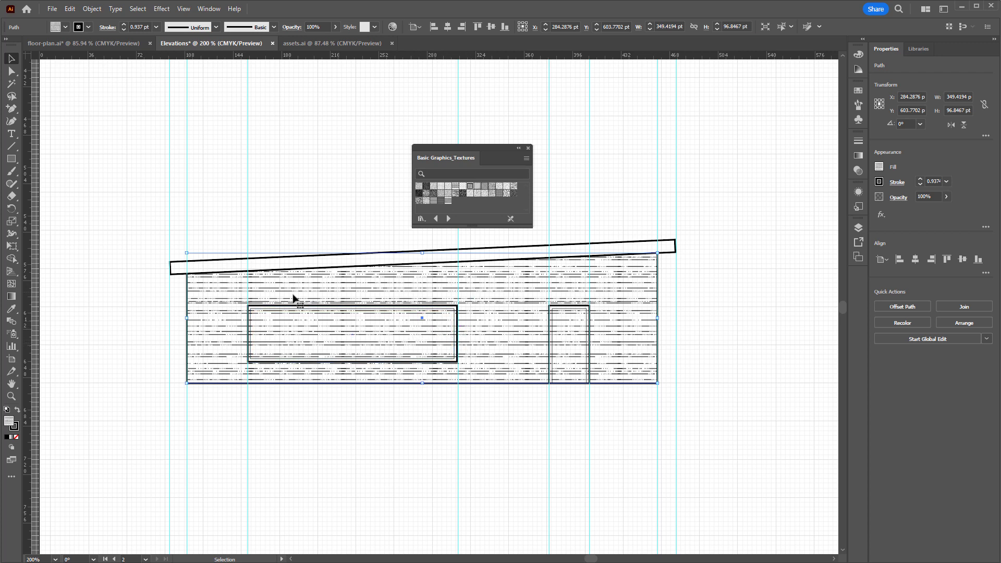
click(477, 186)
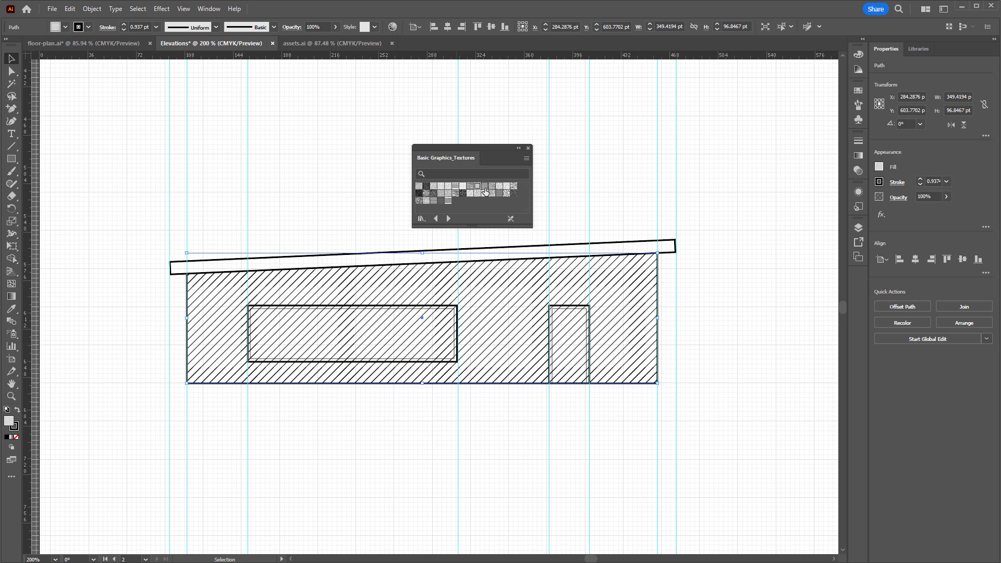
click(484, 186)
click(492, 186)
click(492, 193)
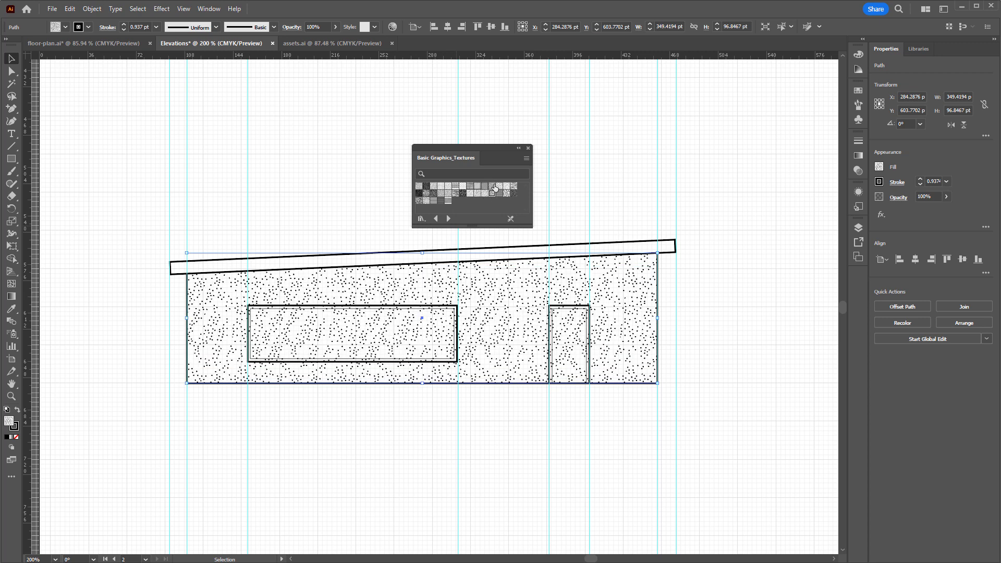
click(492, 187)
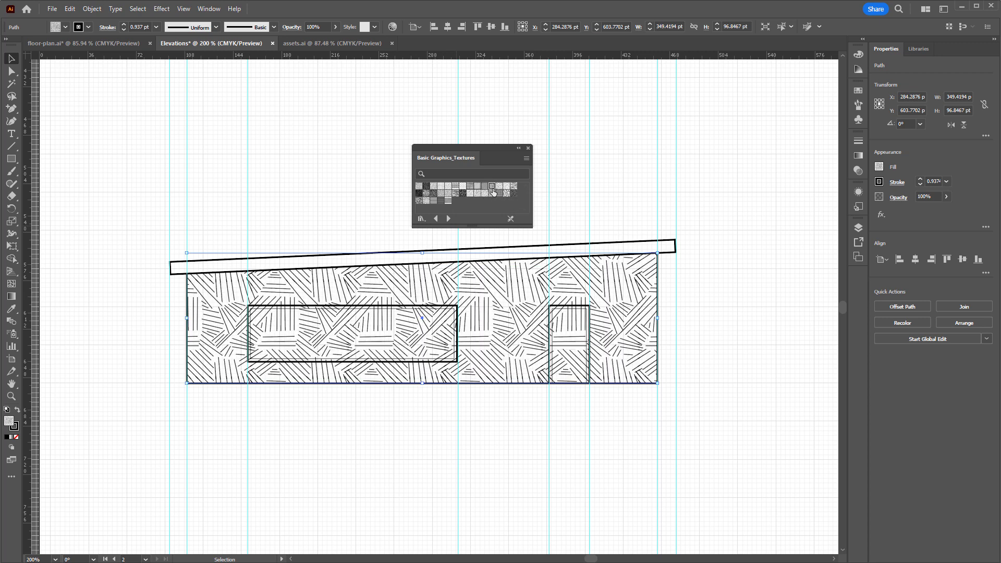
click(485, 186)
click(477, 186)
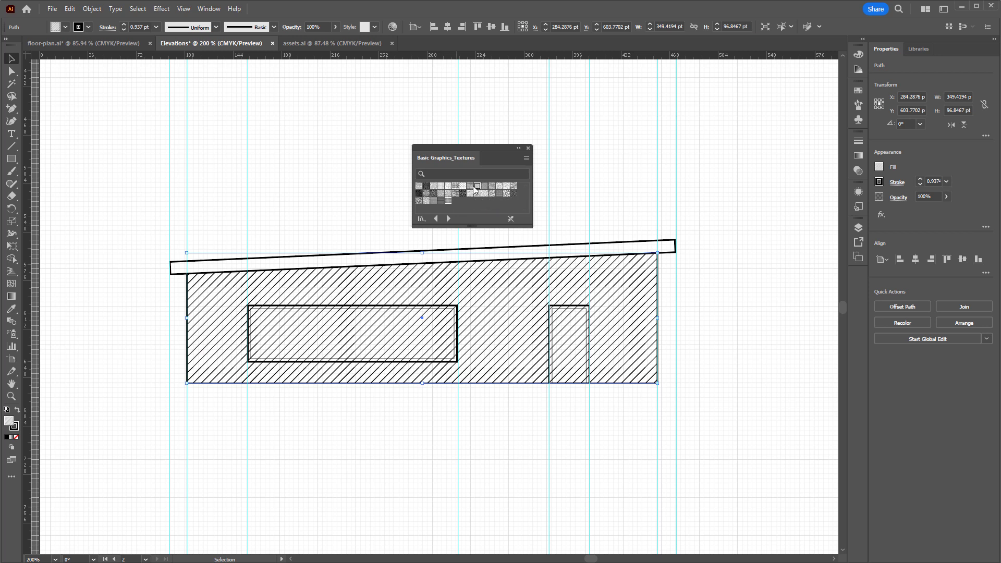
click(470, 187)
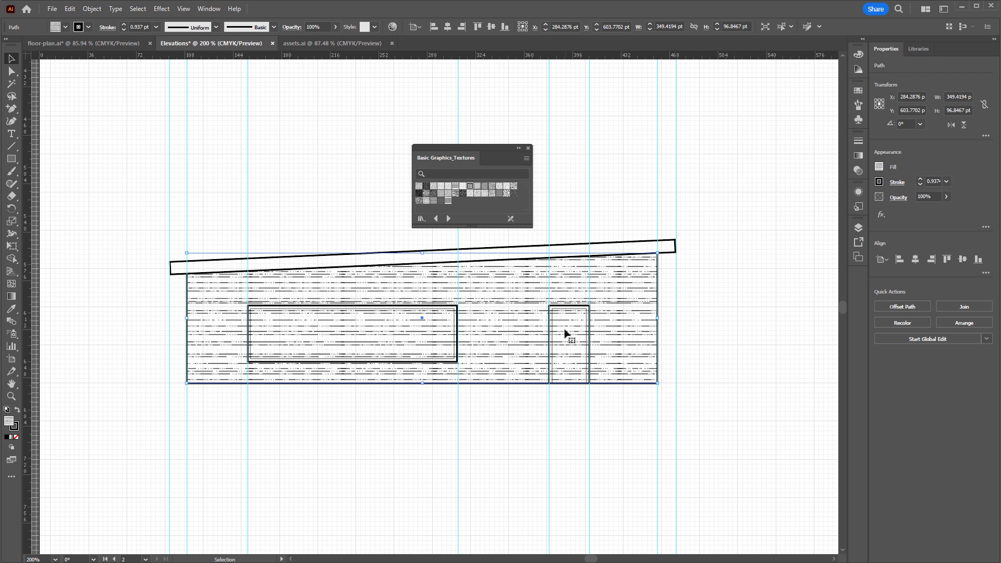
Give the inner door rectangle the default white fill and black stroke, with a stroke weight of 0.5 pt
click(554, 358)
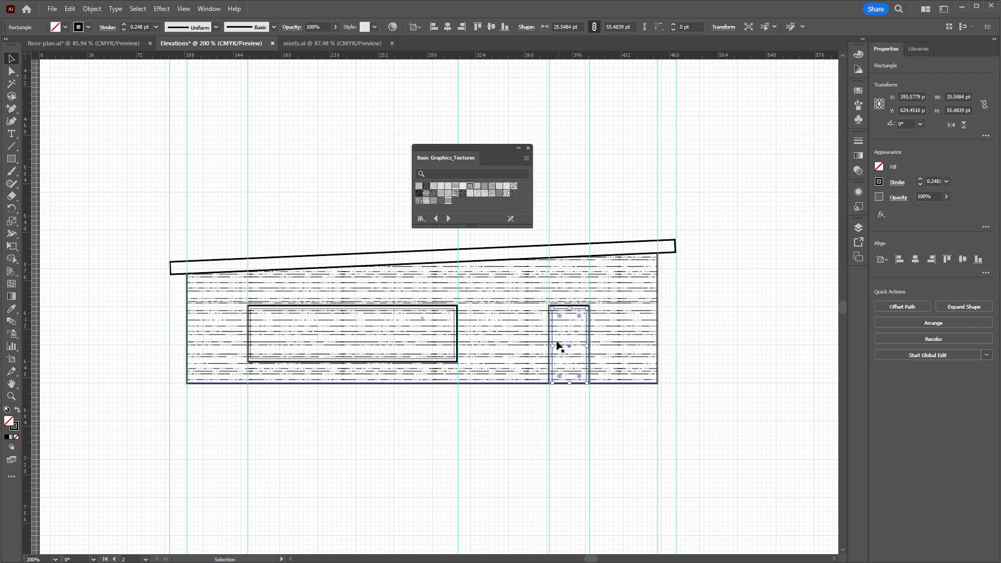
click(7, 410)
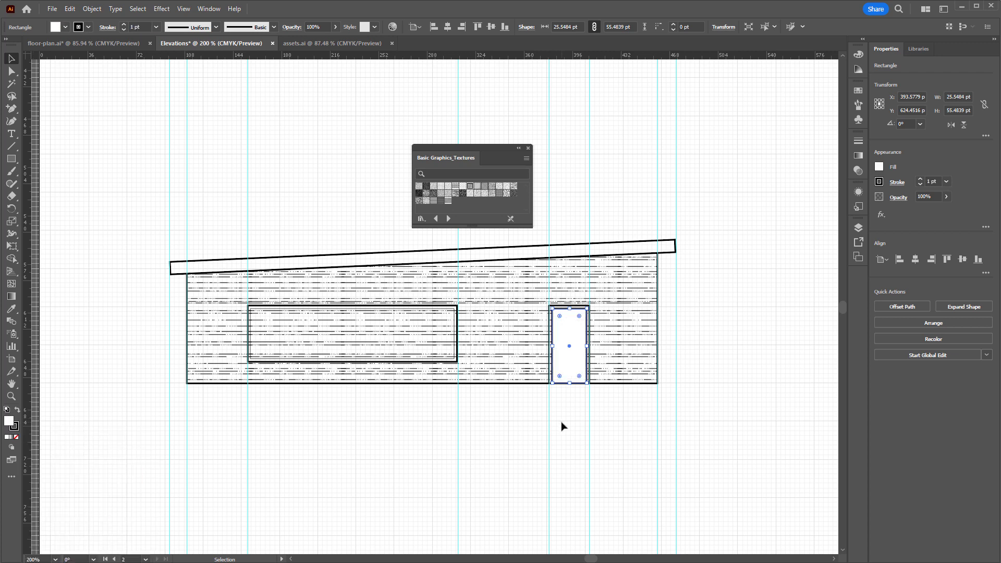
right_click(330, 70)
click(156, 27)
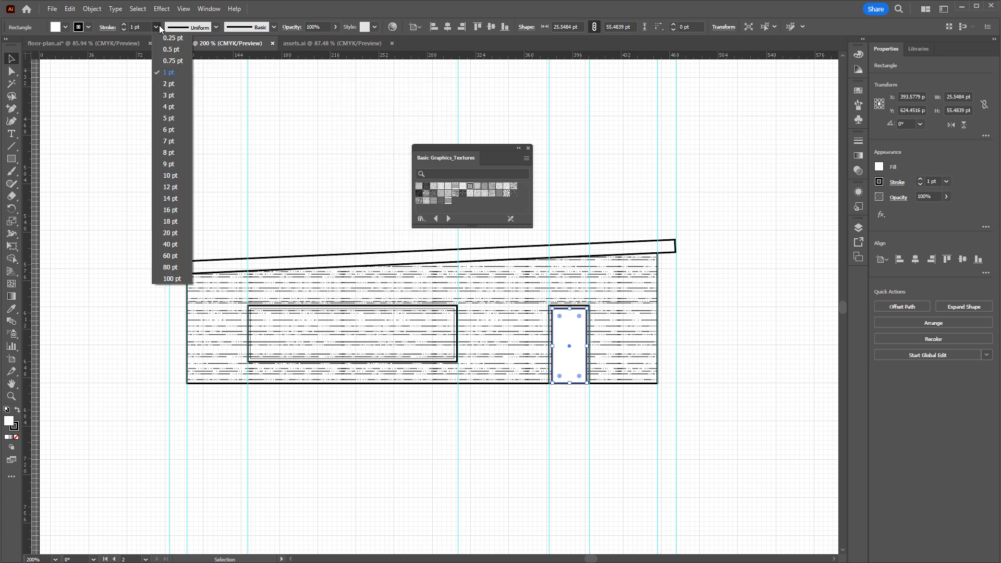
click(168, 49)
click(564, 442)
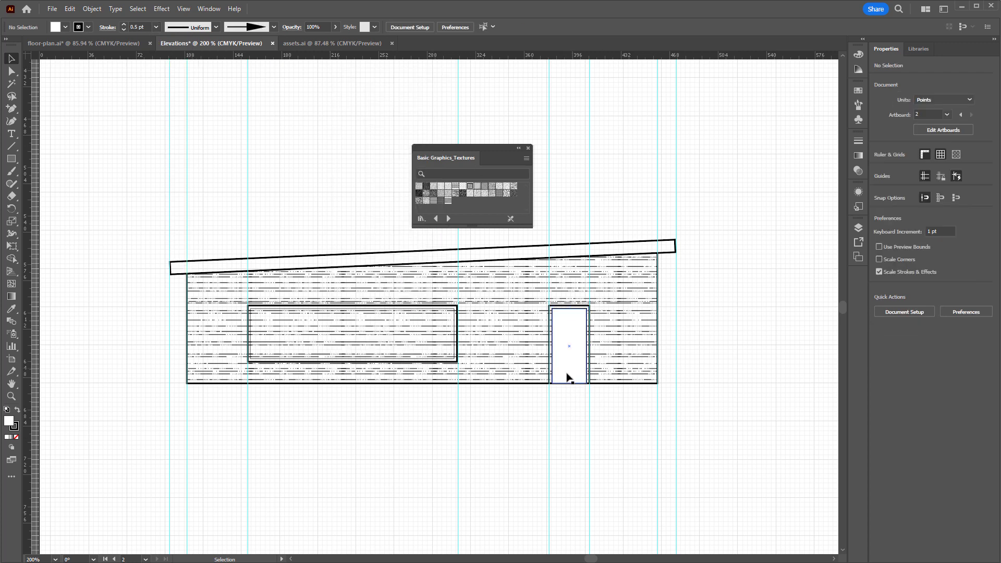
Apply the default white fill and 1 pt black stroke to the outer door and outer window rectangles
click(589, 370)
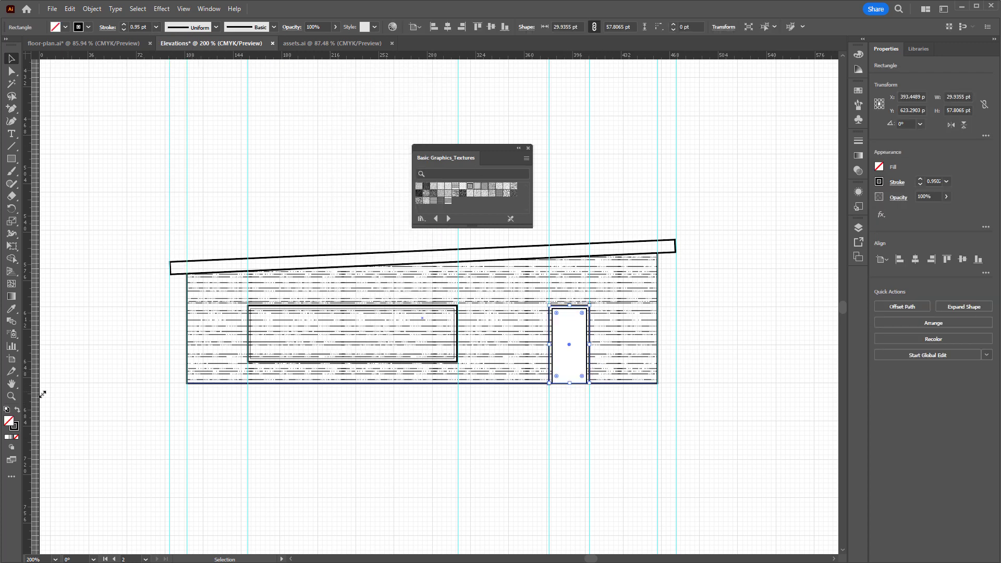
click(6, 410)
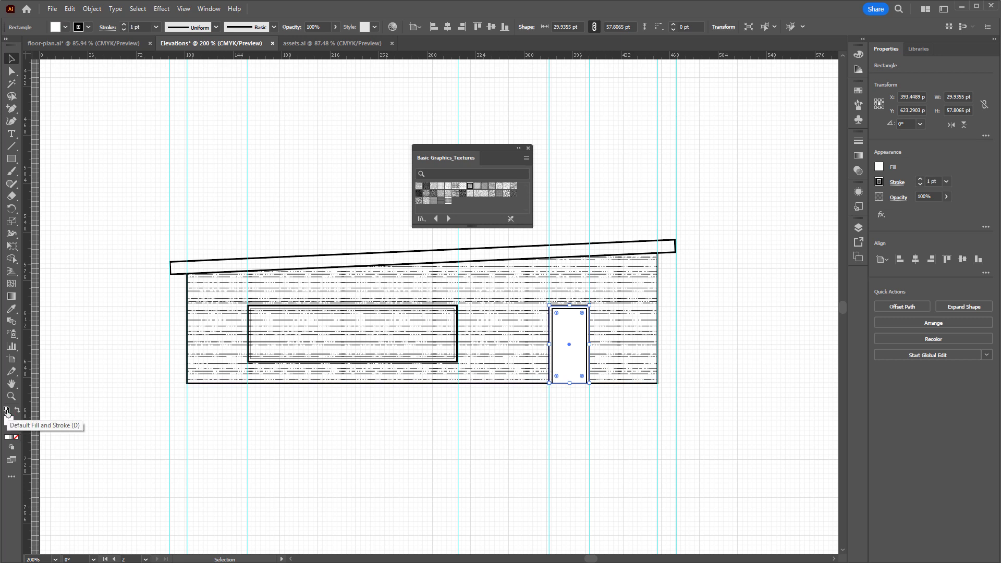
click(568, 432)
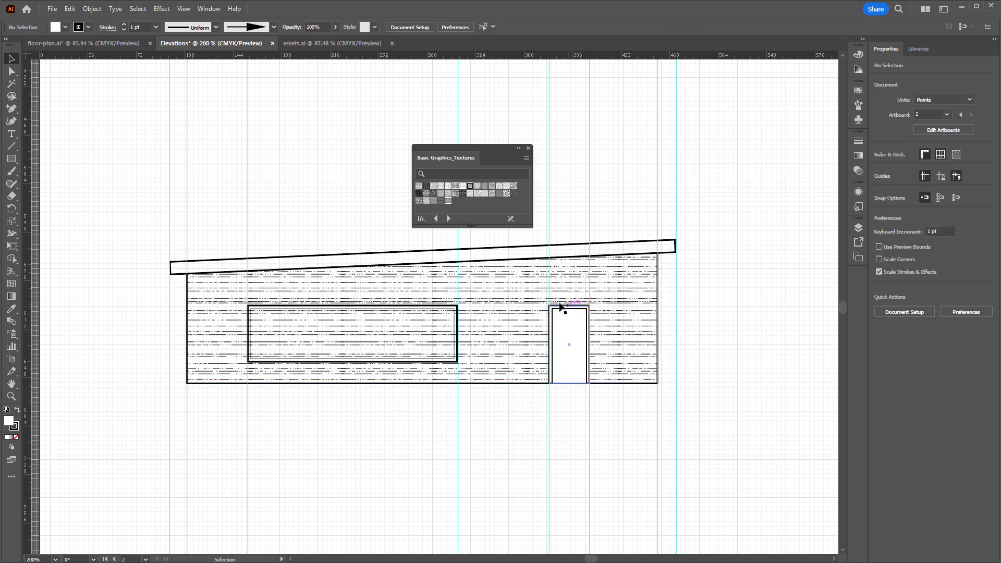
click(458, 347)
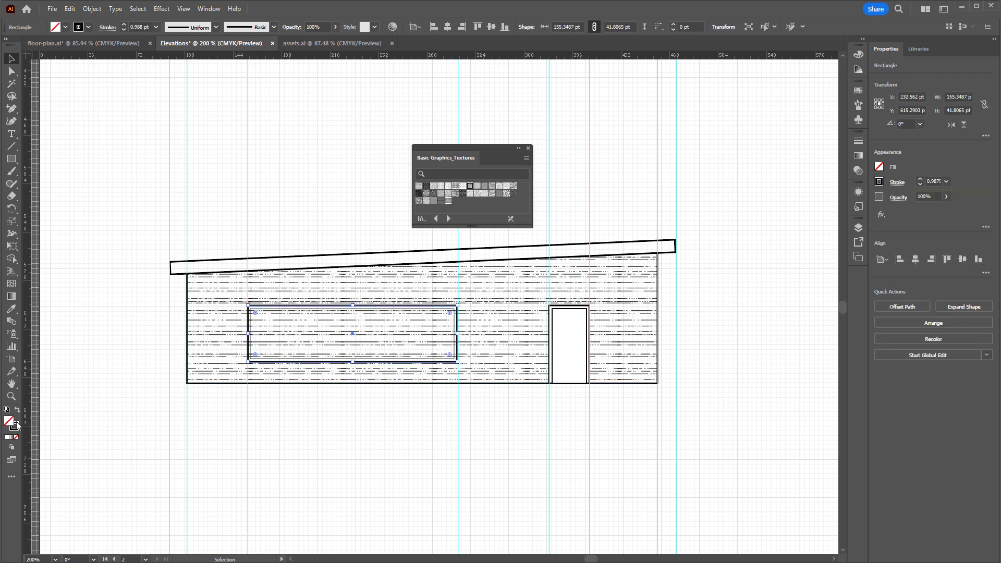
key(d)
click(381, 431)
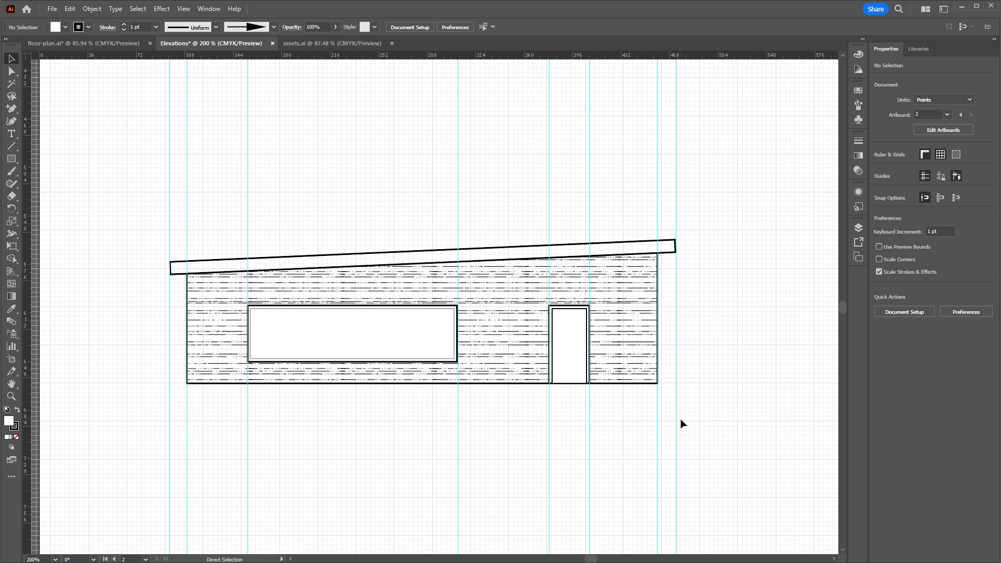
Delete all the vertical guides running through the floor plan and the elevation
key(ctrl+minus)
key(ctrl+minus)
key(ctrl+minus)
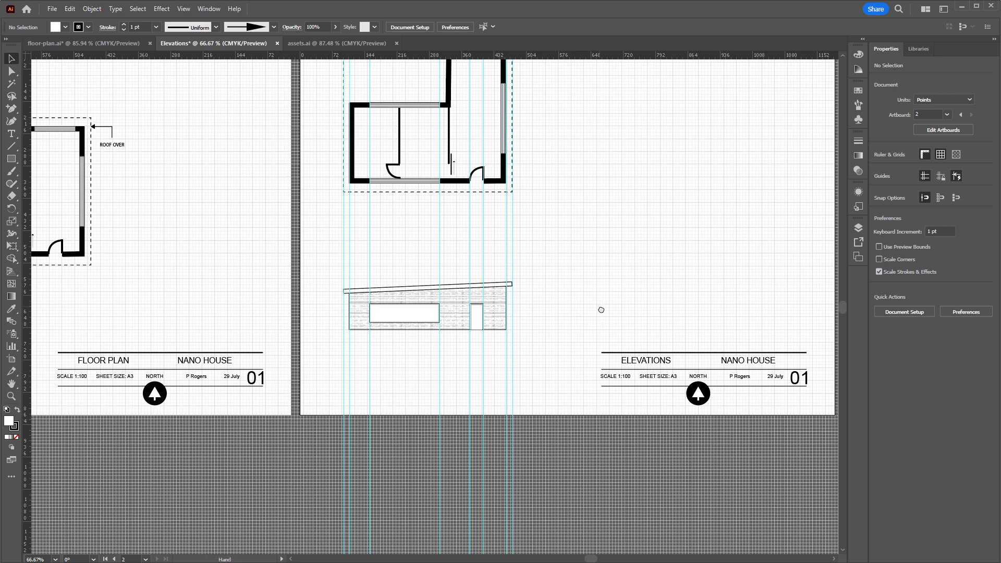
drag(598, 310, 586, 413)
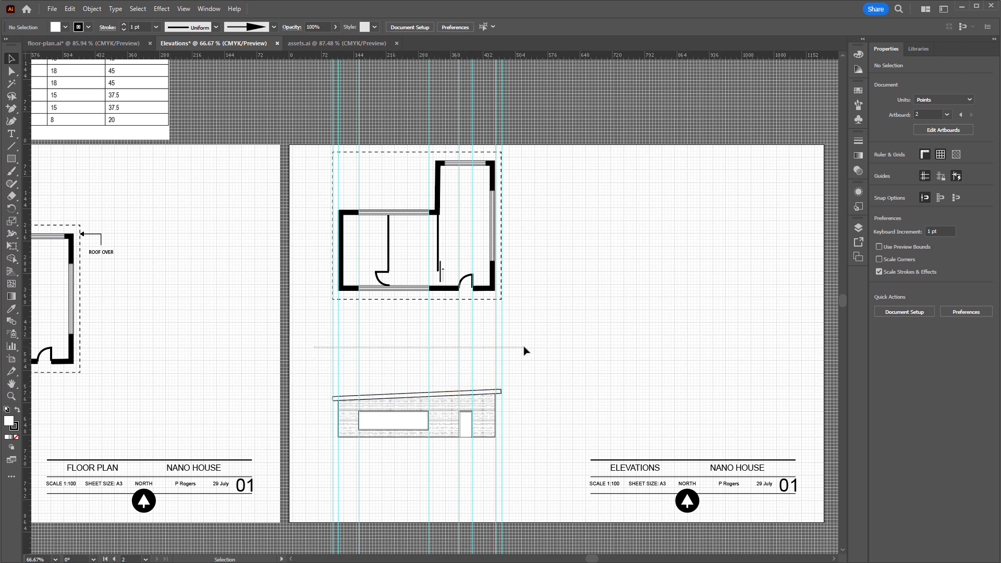
mouse_move(514, 372)
mouse_down()
mouse_move(469, 416)
mouse_move(330, 449)
mouse_up()
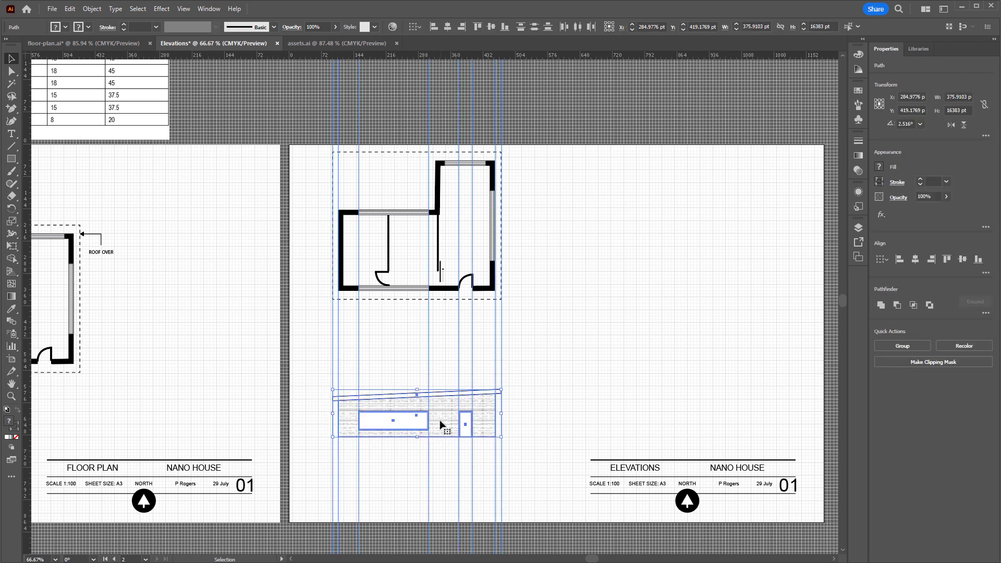
drag(527, 368, 316, 332)
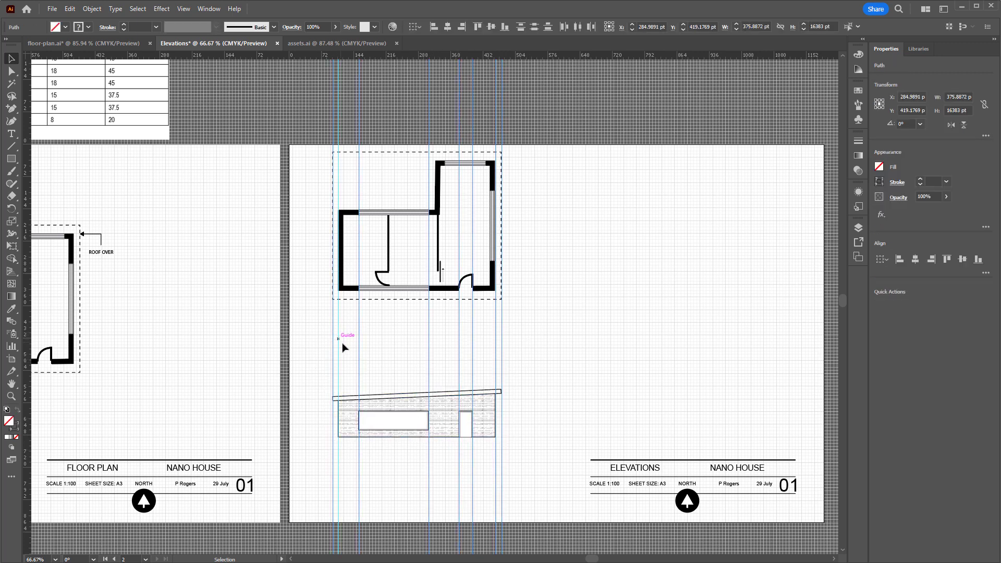
key(Delete)
Move the floor plan to the sheet's upper right corner and shift the elevation up in the left half of the sheet
mouse_move(319, 383)
mouse_down()
mouse_move(510, 447)
mouse_move(490, 411)
mouse_move(491, 373)
mouse_up()
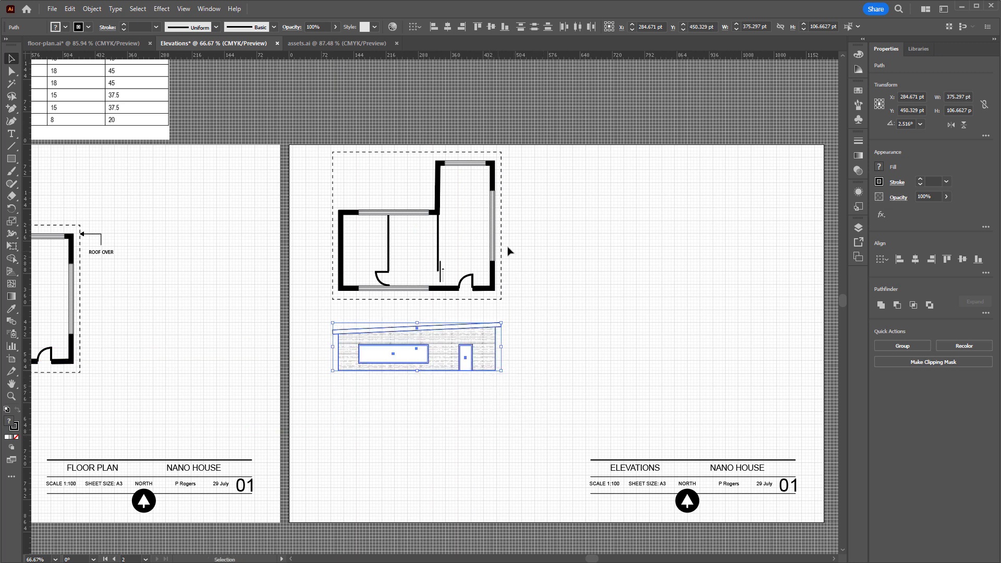
drag(487, 299, 314, 159)
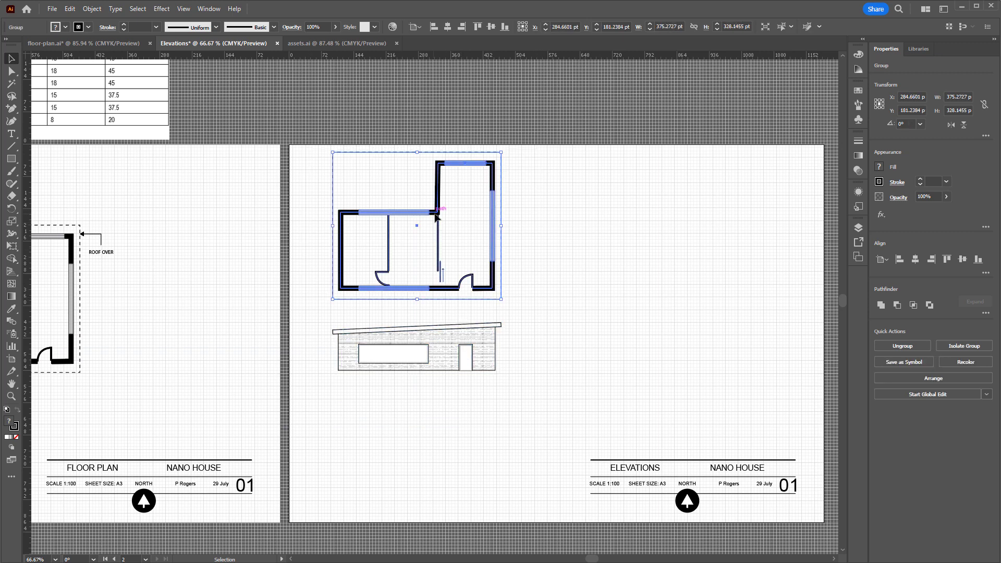
drag(436, 216, 686, 209)
mouse_move(321, 299)
mouse_down()
mouse_move(502, 388)
mouse_move(496, 361)
mouse_up()
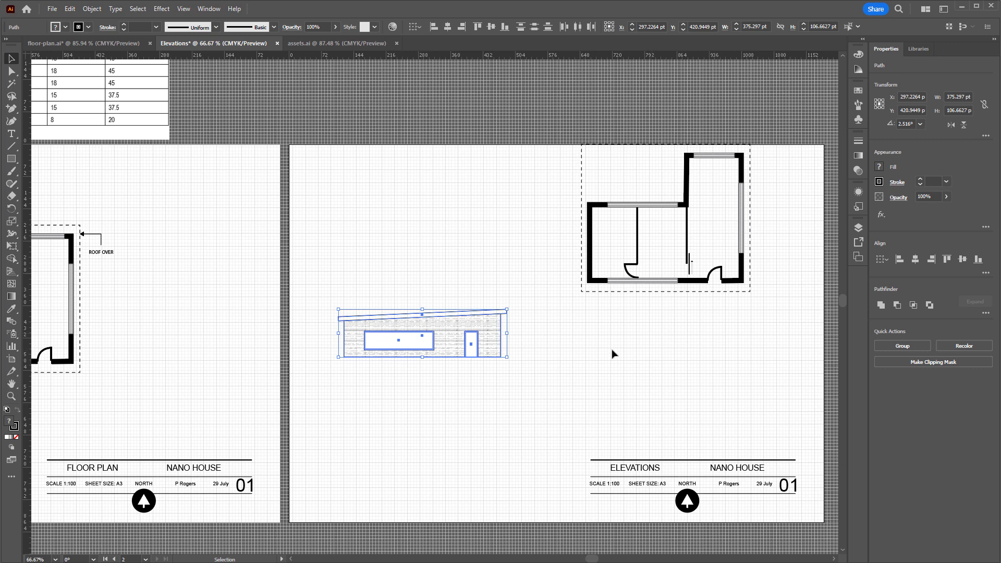
Check the elevation labels in floor-plan.ai, return to Elevations and place the text SOUTH ELEVATION beneath the elevation's left end
click(107, 43)
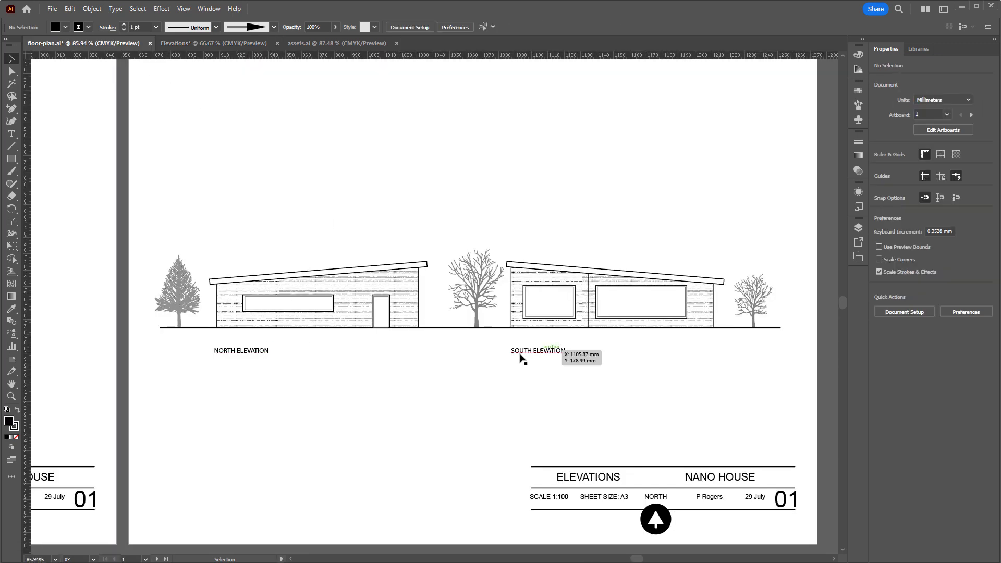
click(201, 46)
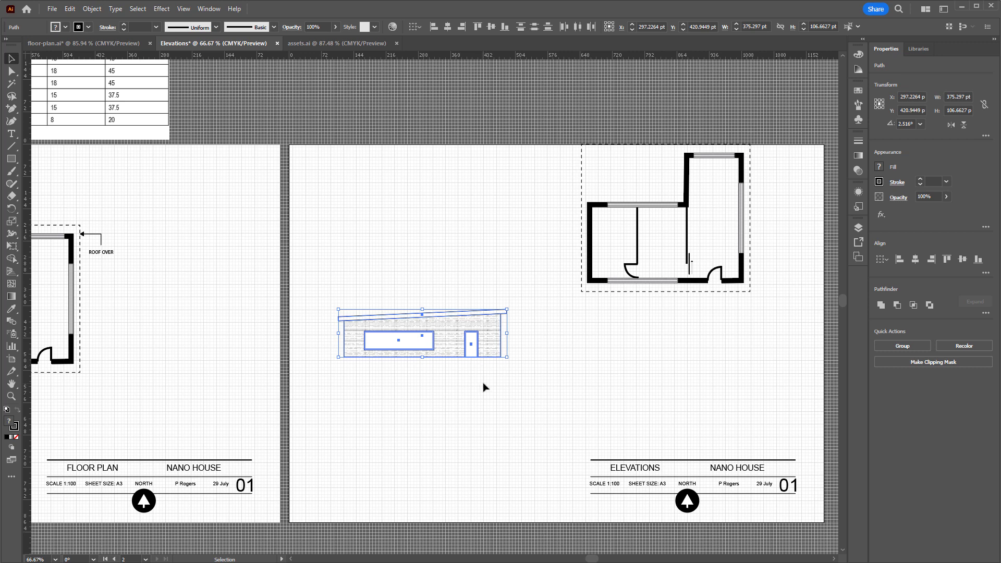
click(495, 384)
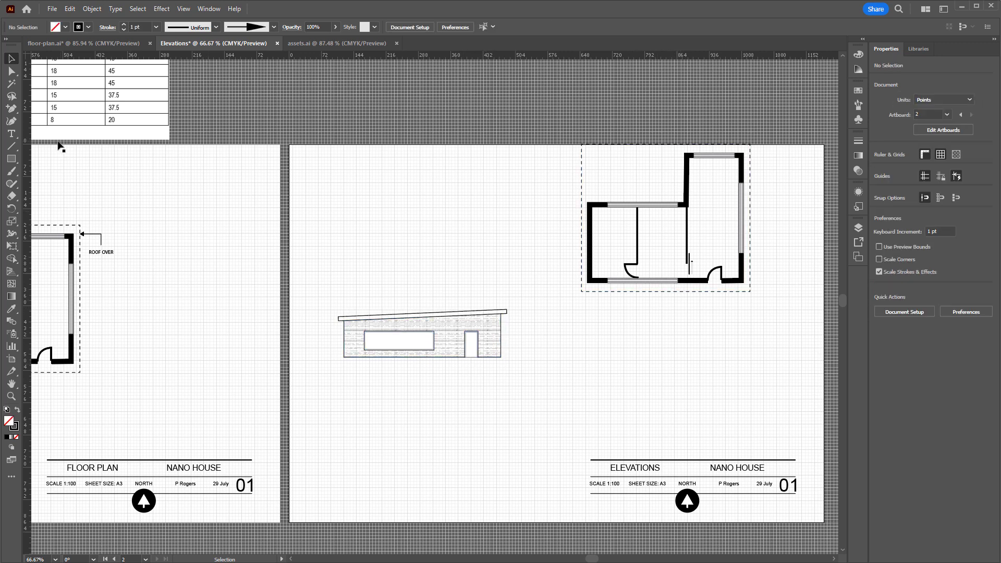
click(11, 135)
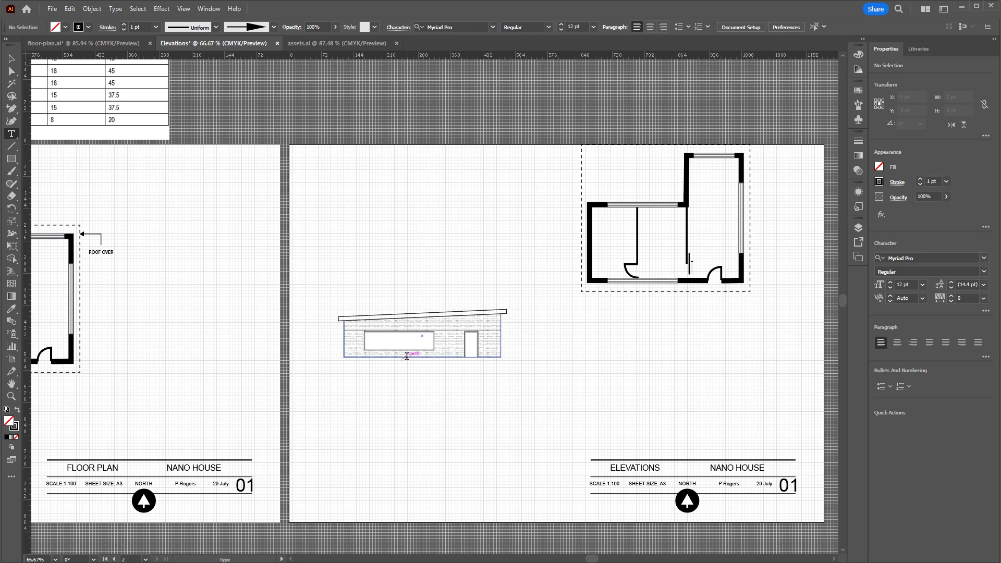
click(352, 379)
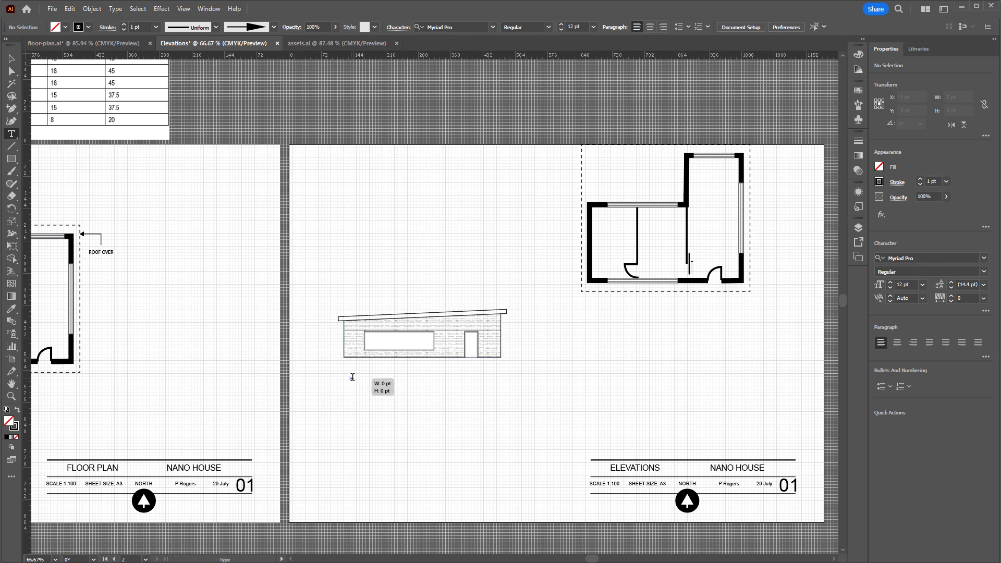
text(SOUTH ELEVATION)
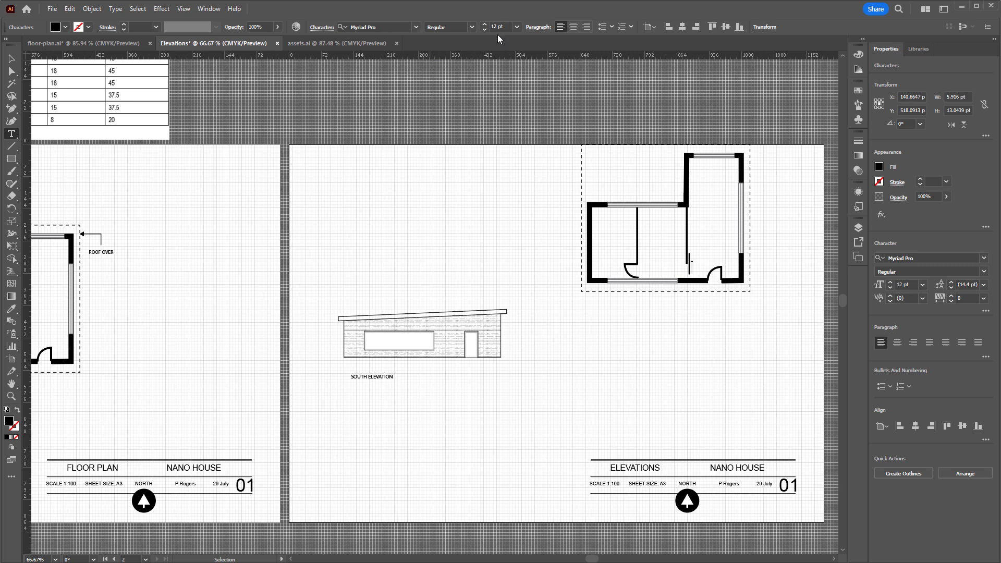
click(11, 58)
mouse_move(376, 380)
mouse_down()
mouse_move(363, 392)
mouse_move(365, 378)
mouse_up()
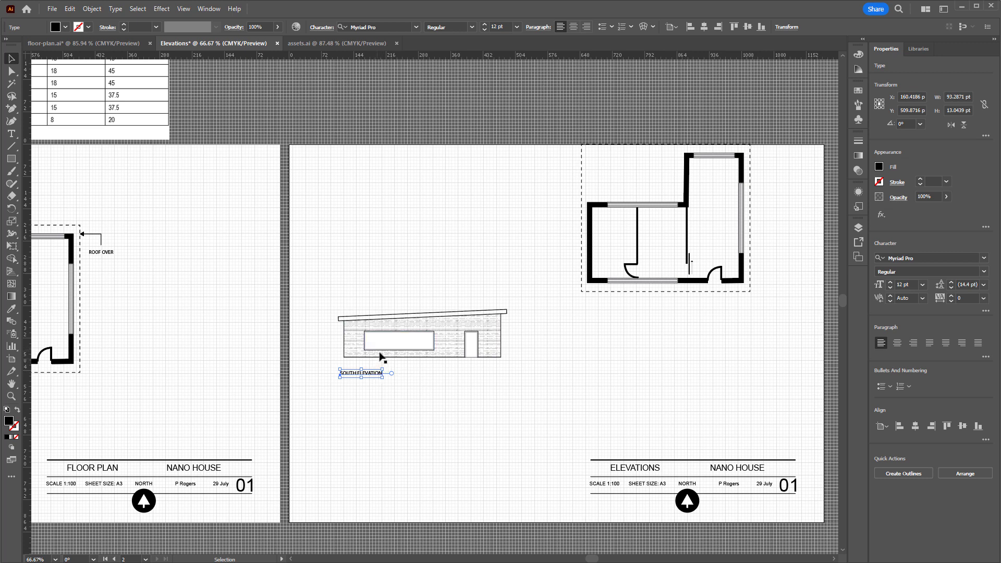
click(388, 412)
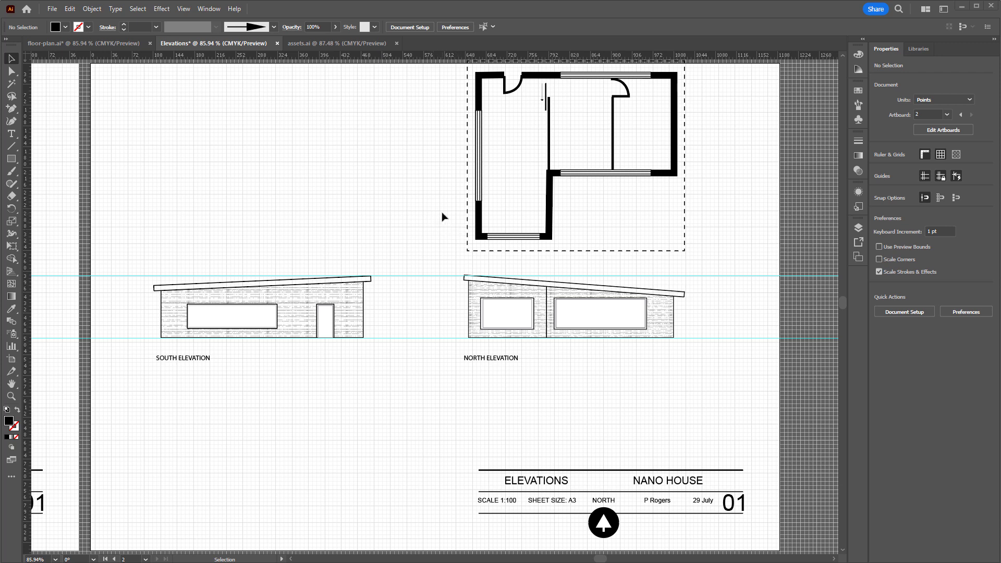
Delete the rotated floor plan above the north elevation
drag(442, 217, 731, 257)
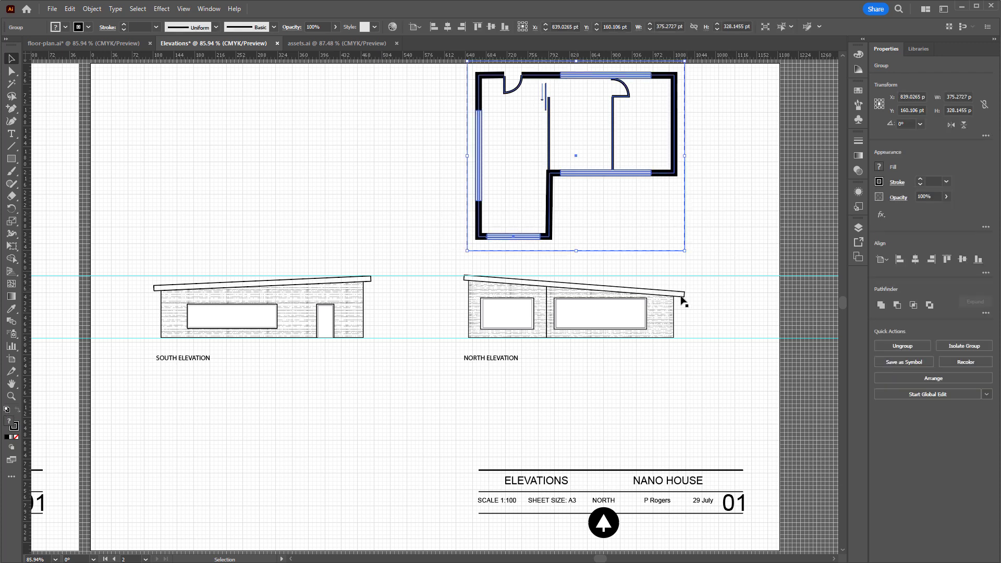
key(Delete)
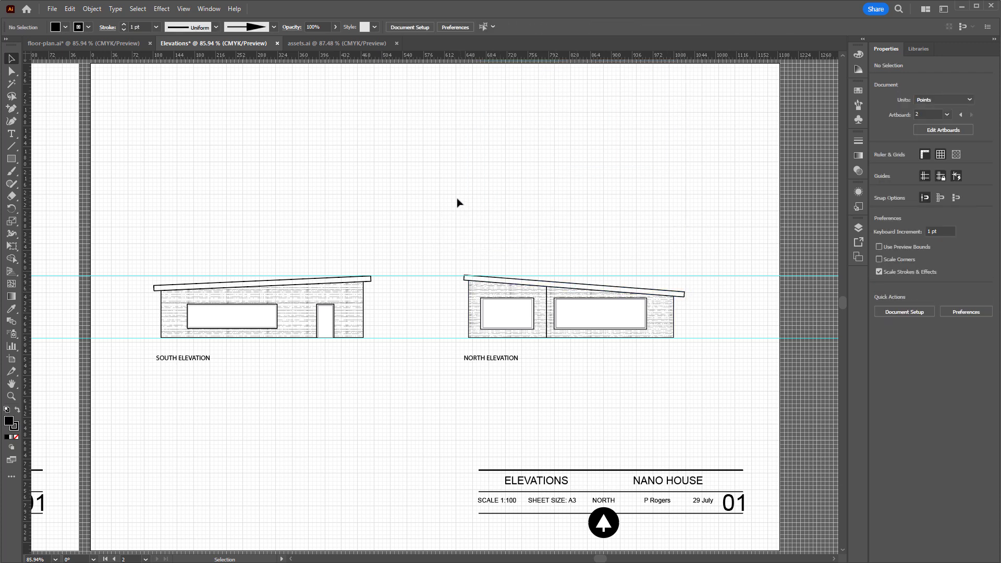
Copy the bare deciduous tree from assets.ai and return to the Elevations document
click(310, 43)
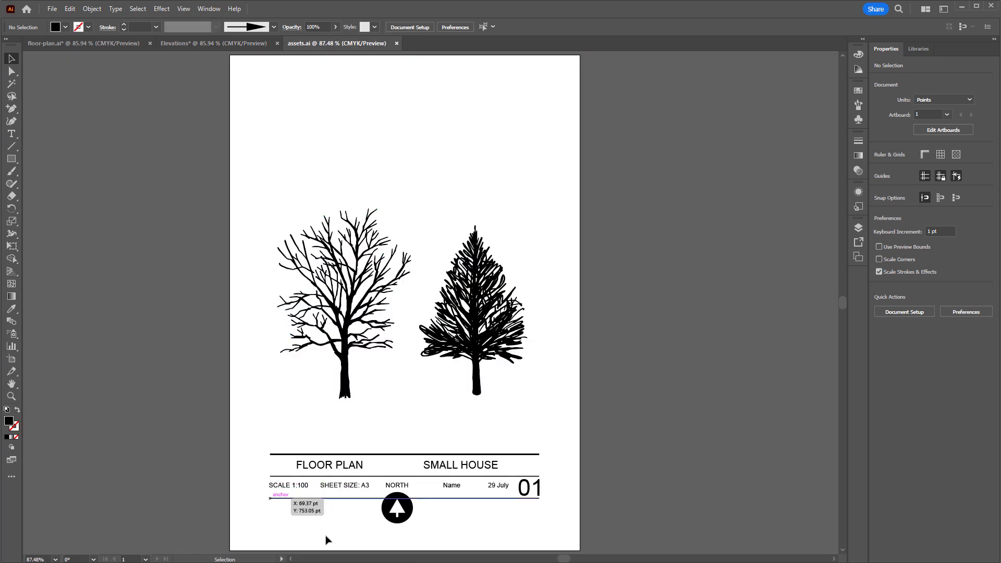
drag(300, 460, 558, 538)
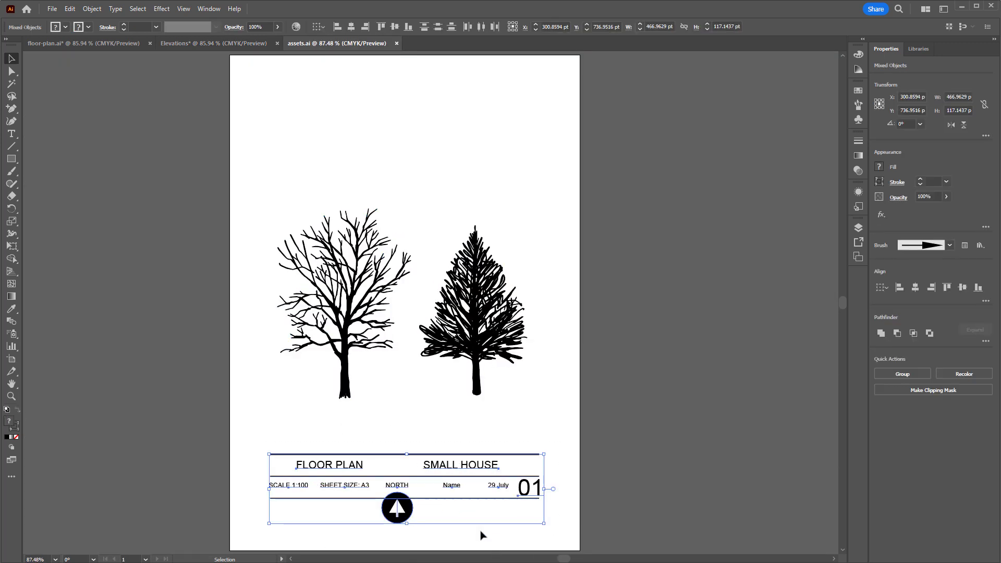
click(392, 432)
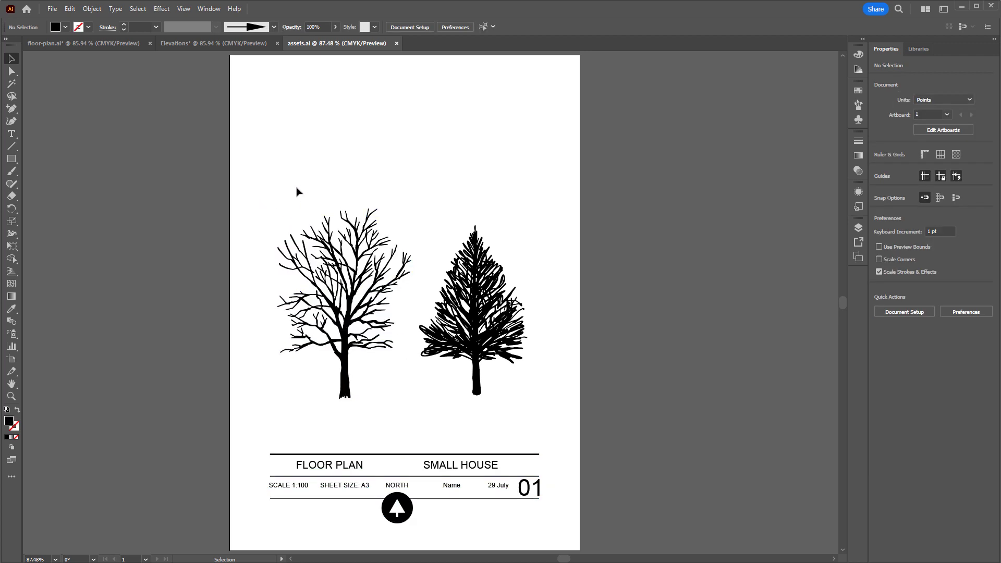
click(341, 339)
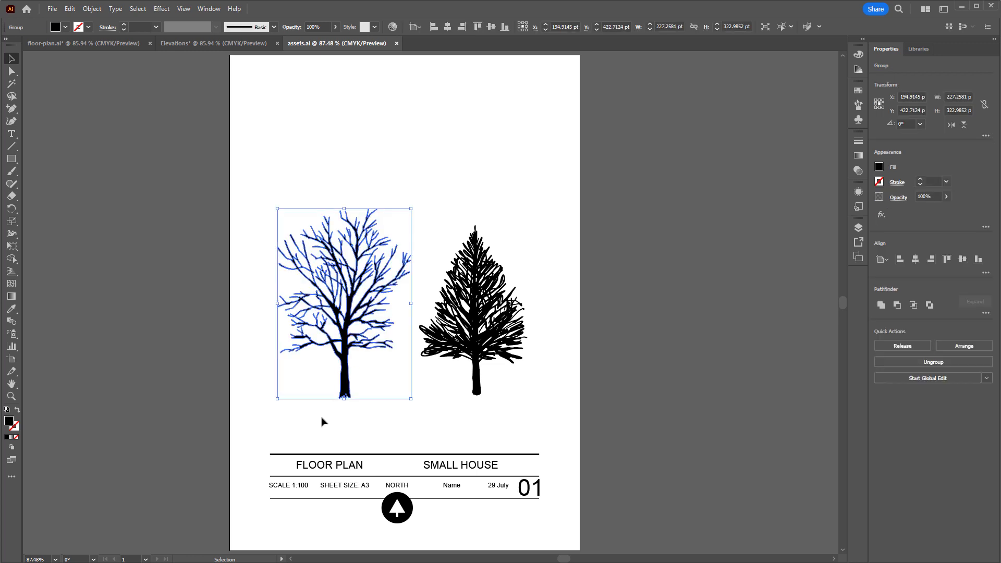
key(a)
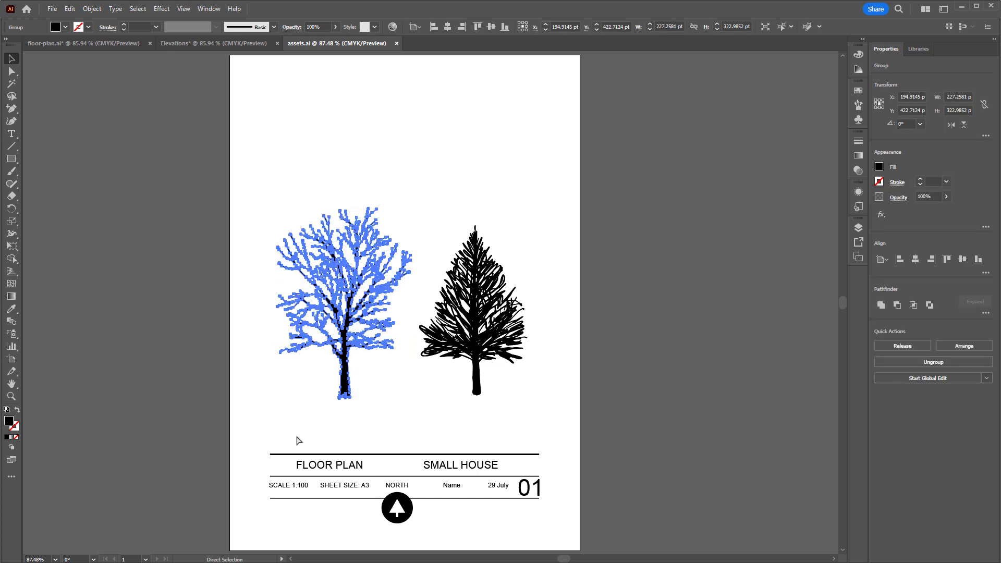
key(v)
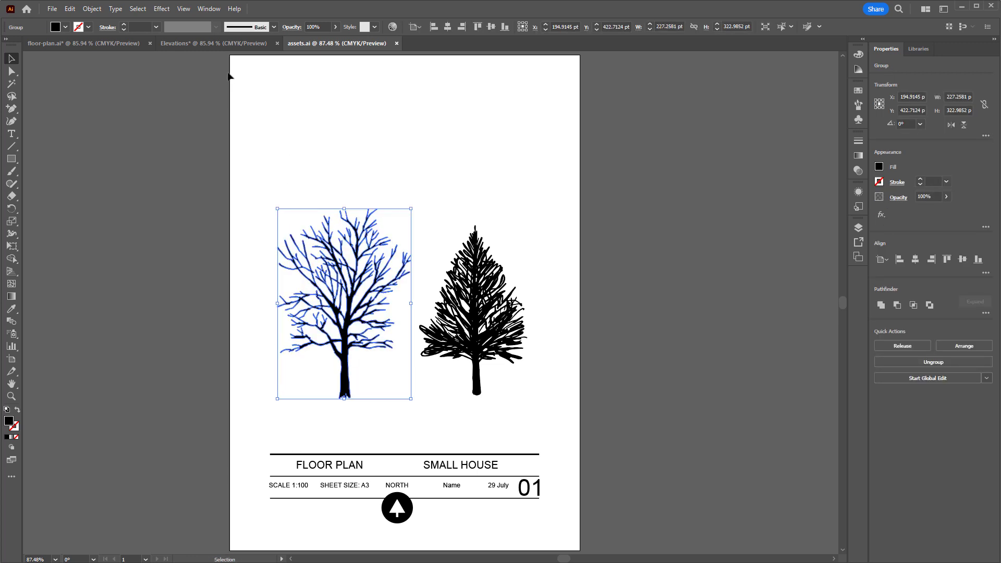
click(211, 44)
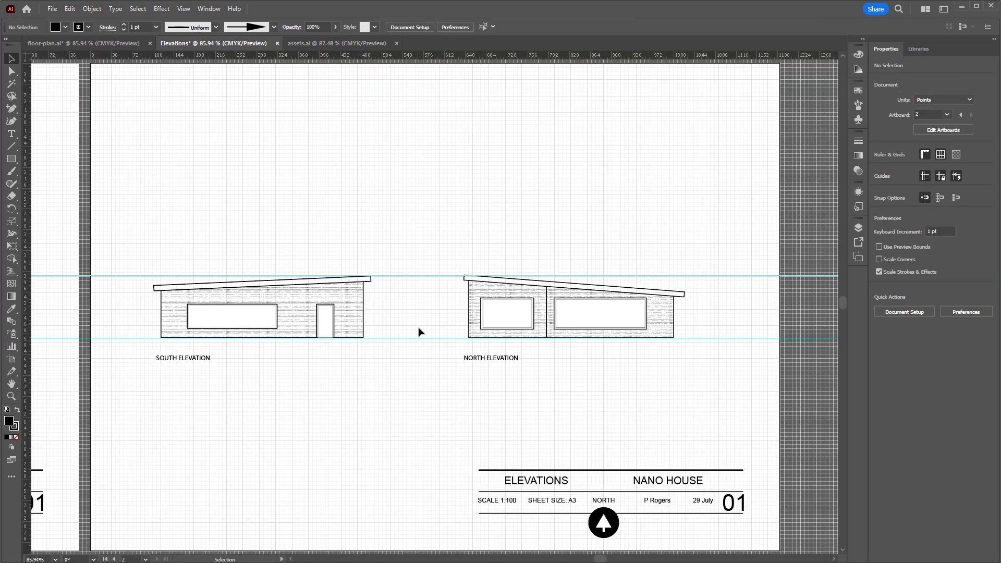
Unlock the guides and delete both horizontal guides running through the two elevations
right_click(423, 276)
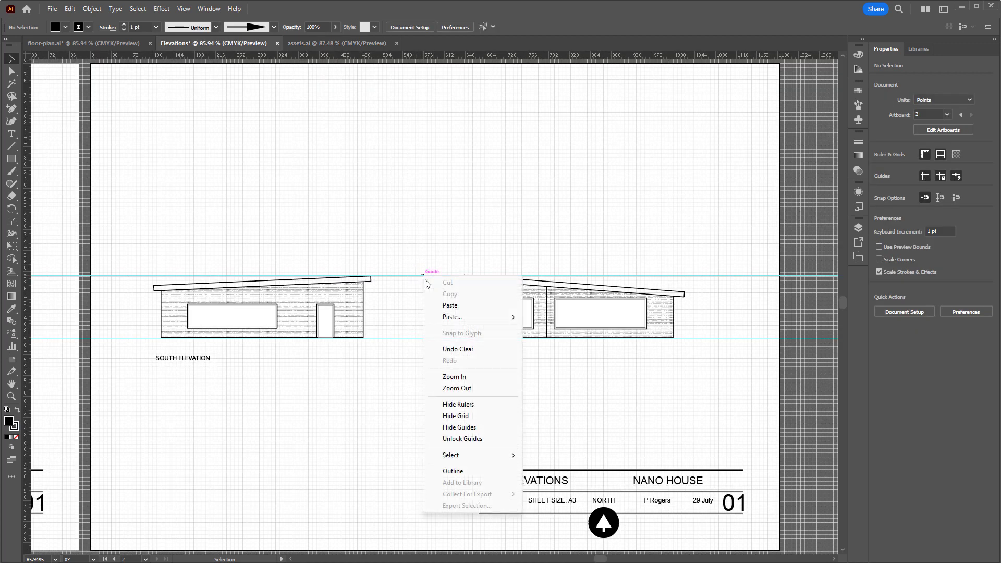
click(462, 439)
drag(414, 236, 429, 375)
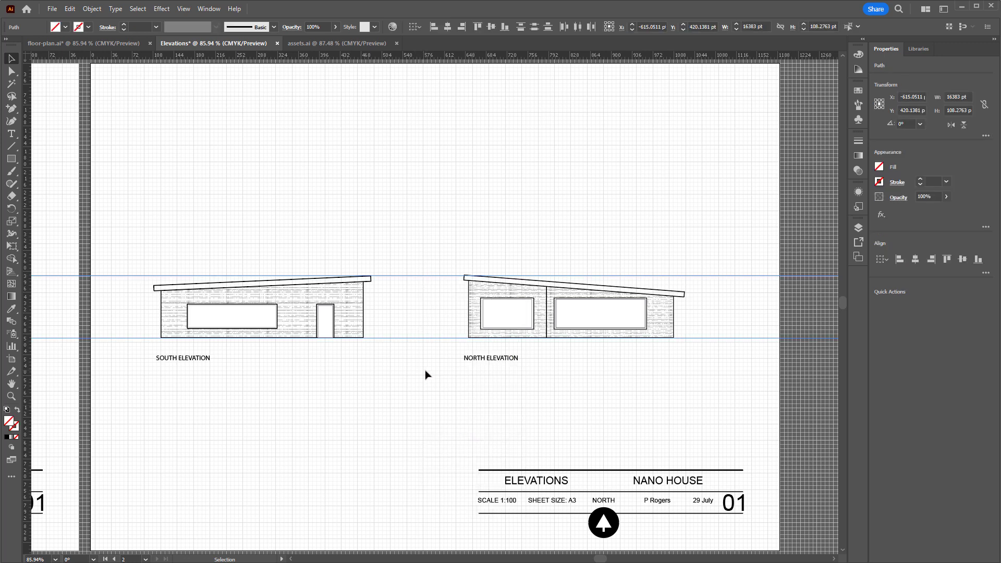
key(Delete)
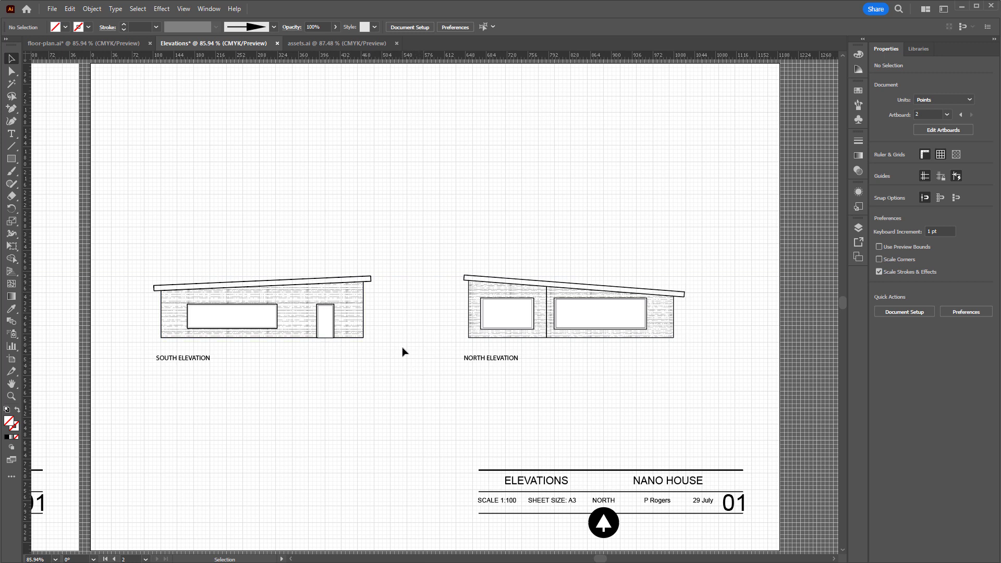
Draw a horizontal ground line about 1081 pt long along the base of both elevations, with no fill and a 2 pt black stroke
click(11, 148)
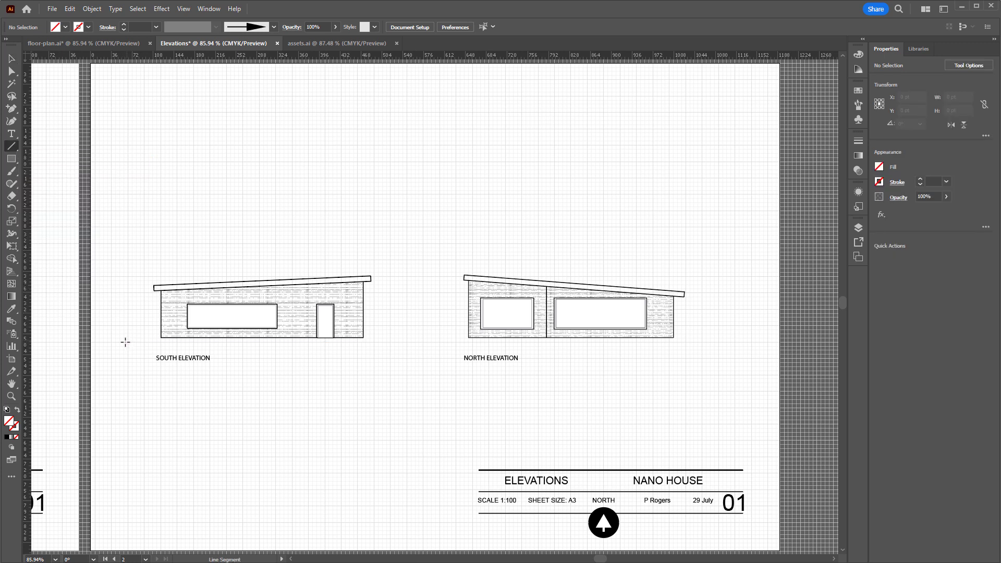
click(6, 409)
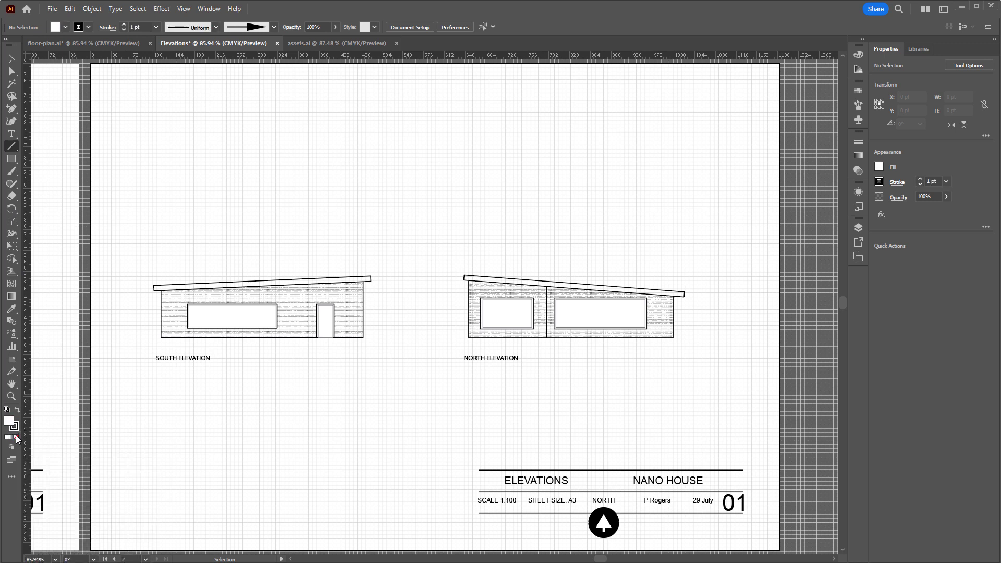
click(16, 437)
drag(118, 337, 743, 340)
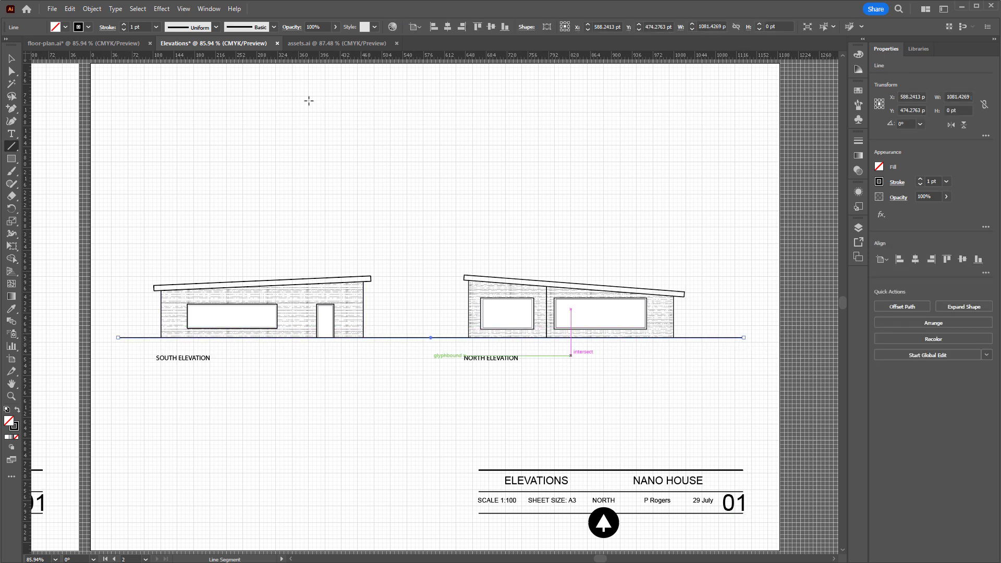
click(156, 27)
click(182, 91)
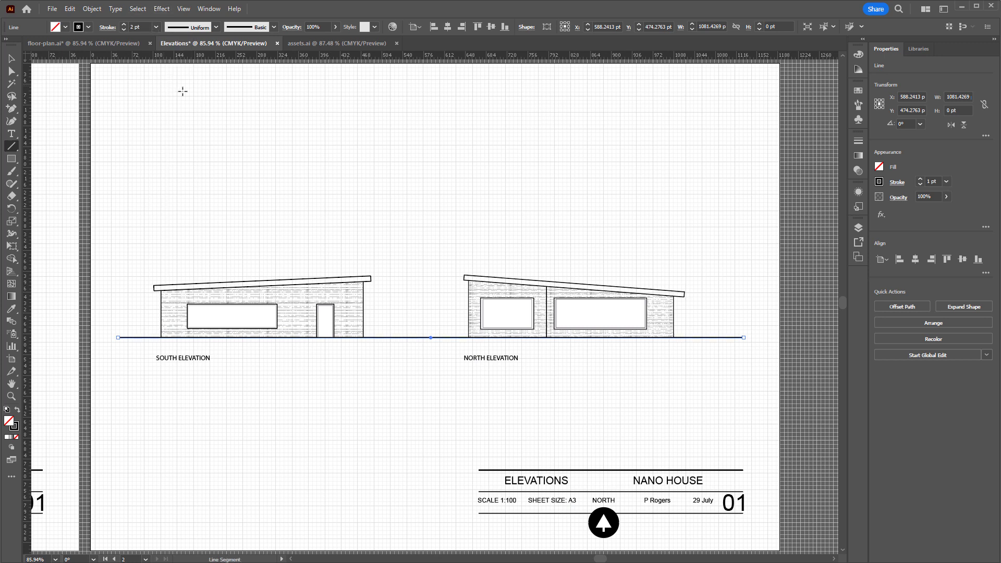
click(10, 61)
click(375, 292)
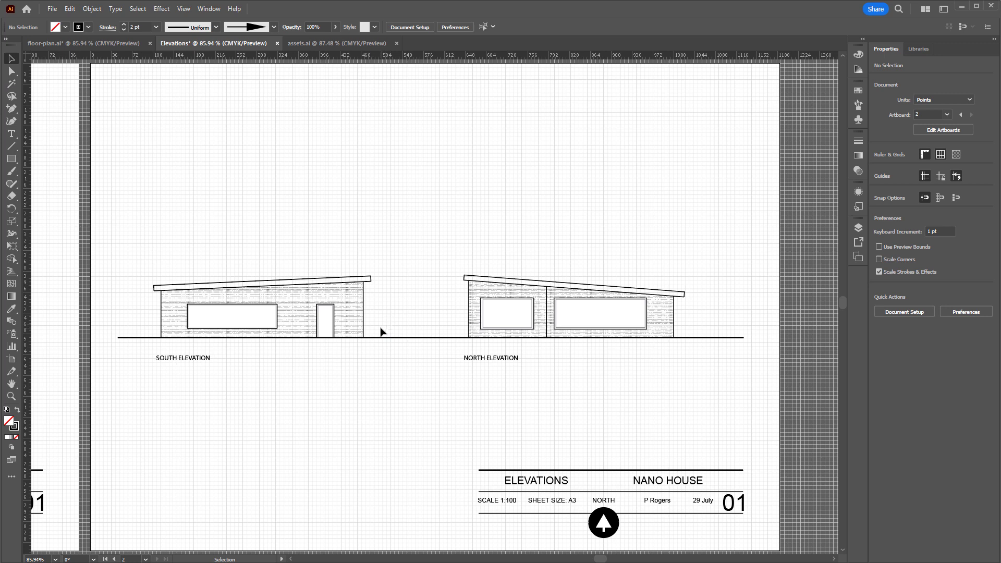
Paste the bare tree, scale it to about 99 by 141 pt and stand it on the ground line between the elevations
key(a)
key(v)
key(ctrl+v)
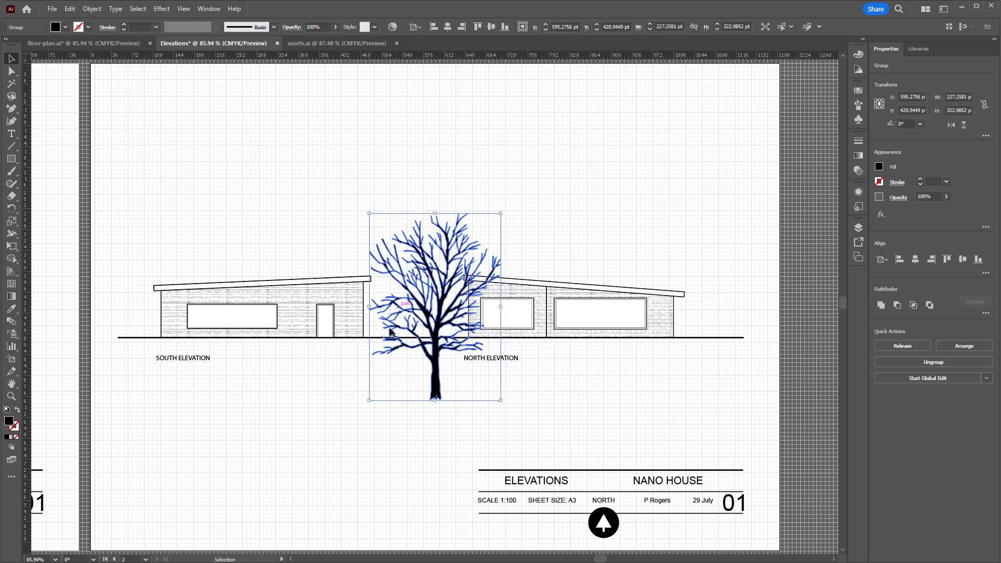
drag(437, 389, 434, 337)
drag(502, 151, 427, 256)
drag(397, 329, 430, 330)
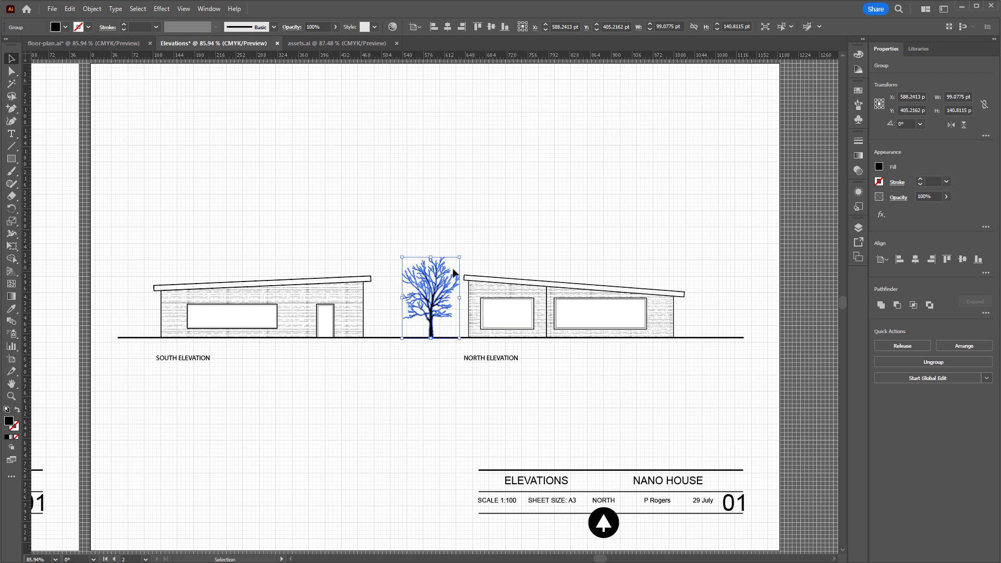
click(436, 323)
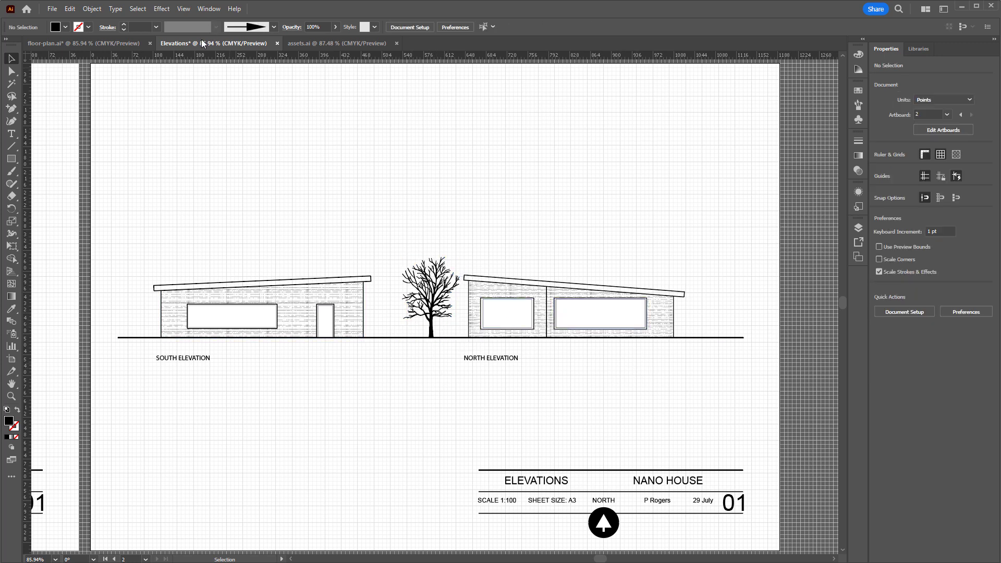
Copy the conifer from assets.ai into Elevations, placing it beside the north elevation and scaling it to about 92 by 144 pt
click(303, 44)
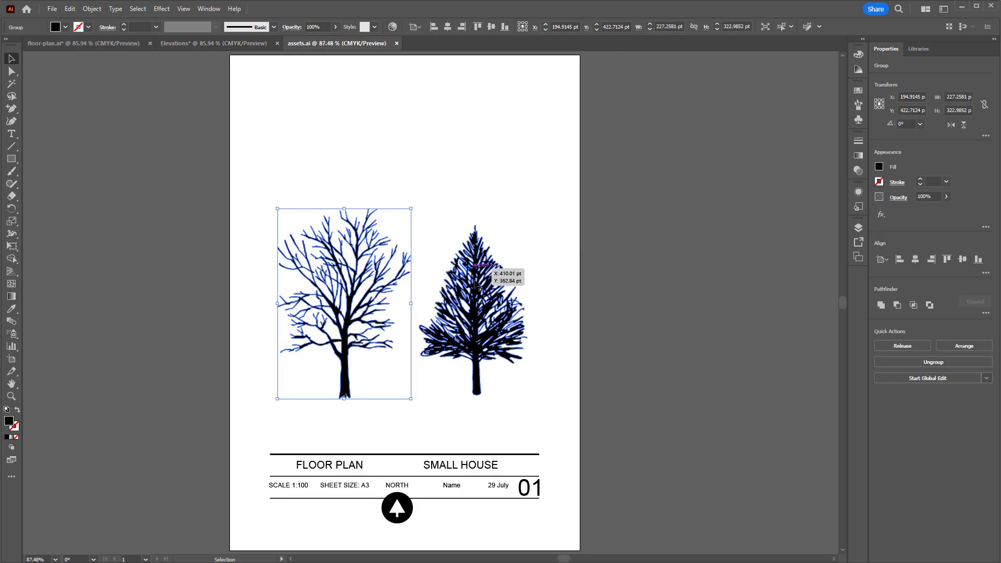
click(478, 286)
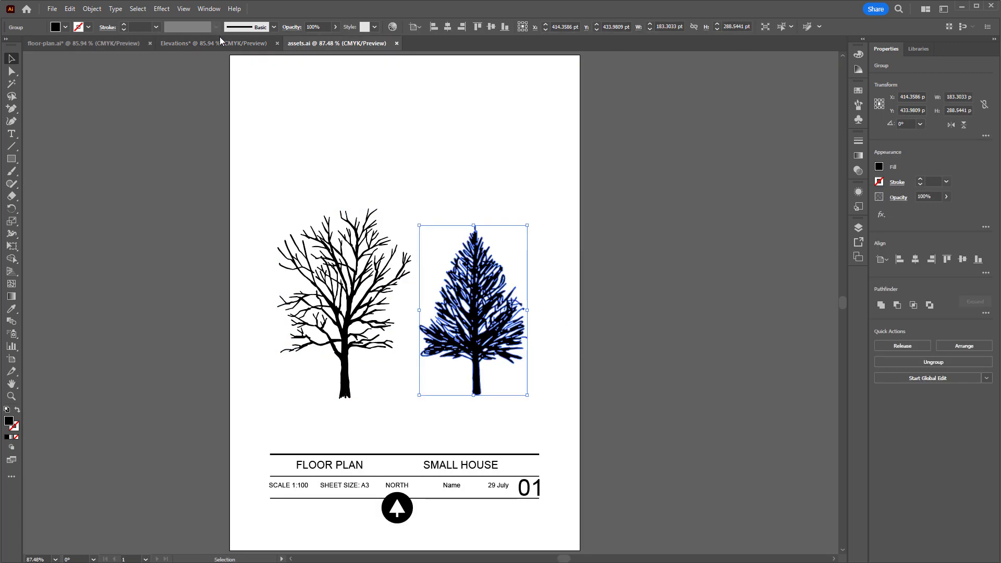
drag(220, 37, 724, 286)
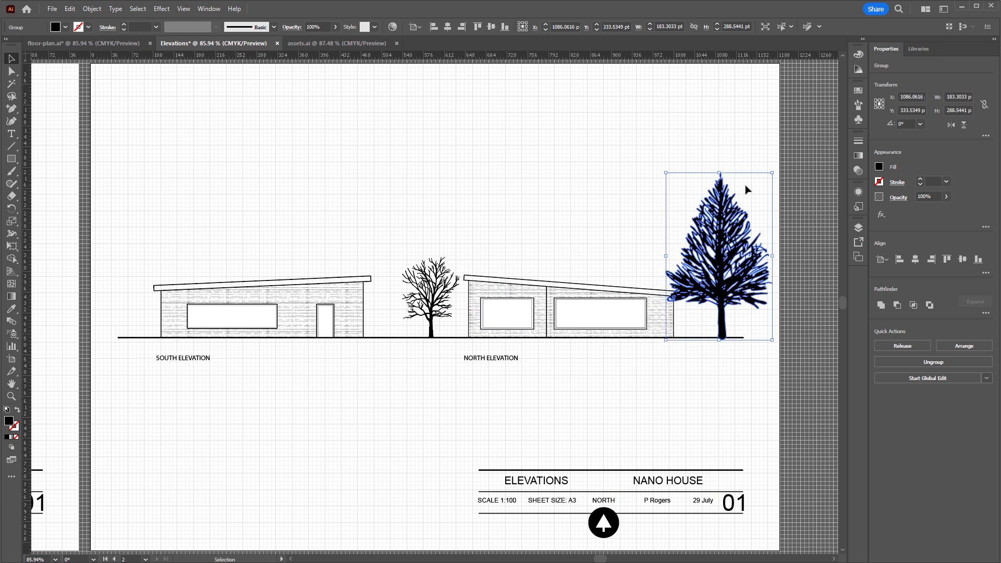
drag(771, 172, 719, 256)
Duplicate the conifer to the ground line's left end, beside the south elevation
drag(691, 317, 133, 316)
click(729, 360)
click(691, 315)
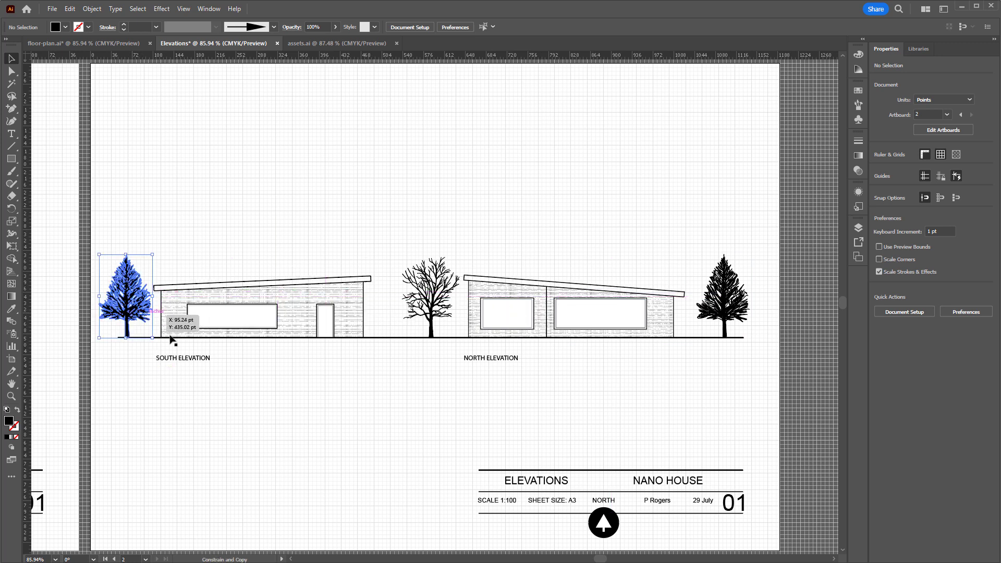
click(327, 418)
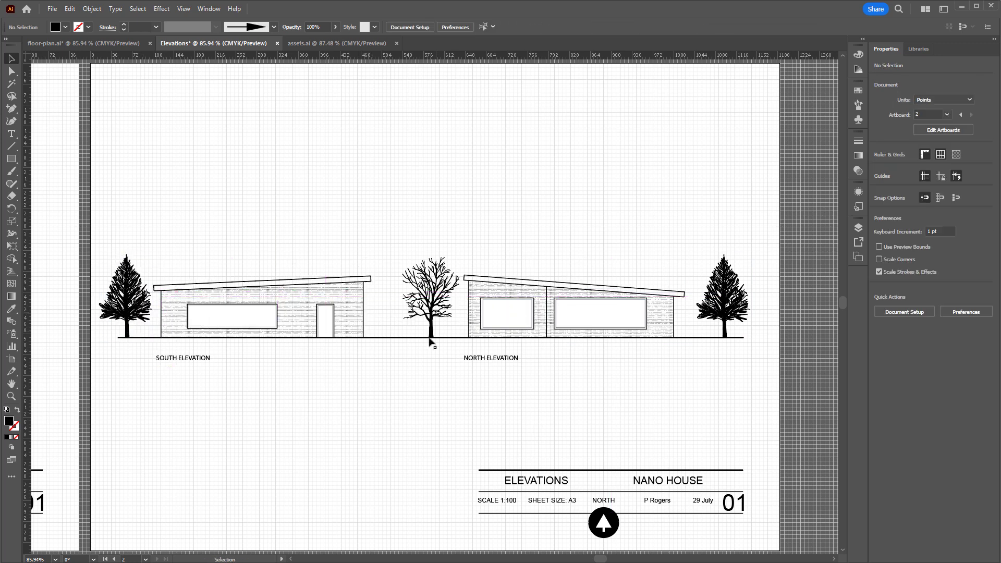
Check how the trees are shaded on the elevations sheet in floor-plan.ai, then return to Elevations
click(89, 43)
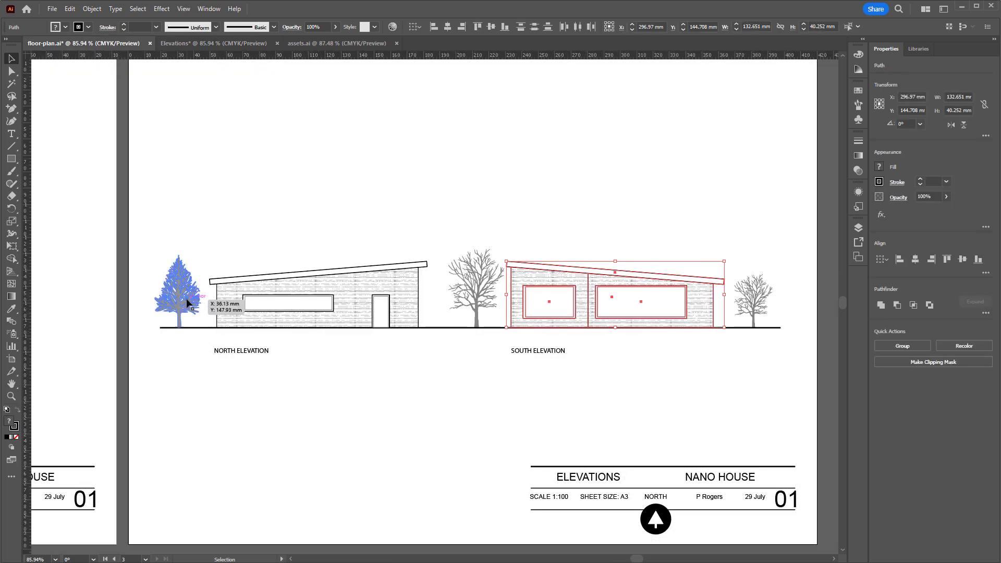
click(333, 405)
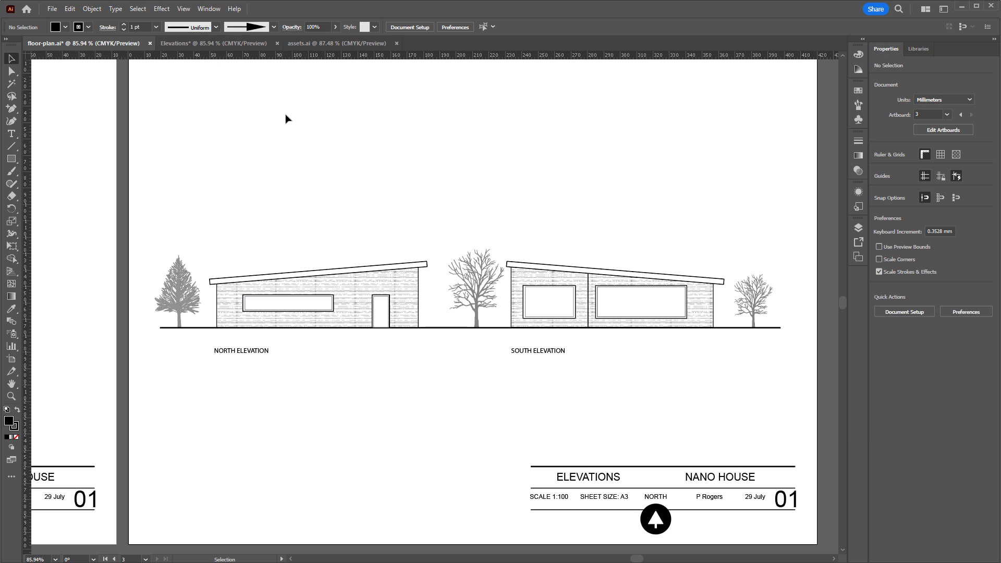
click(198, 44)
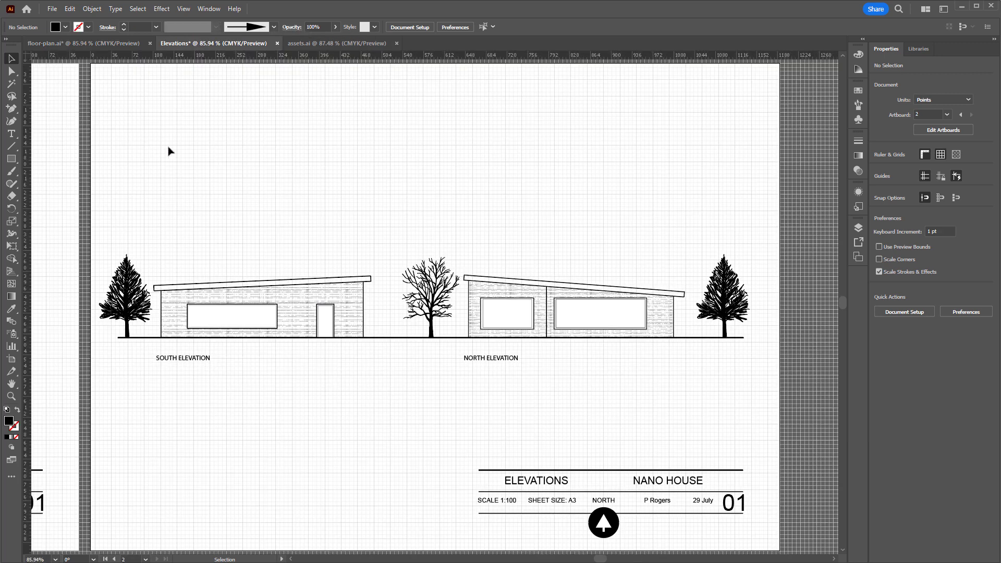
Set the opacity of the bare tree between the elevations to 31%
click(436, 301)
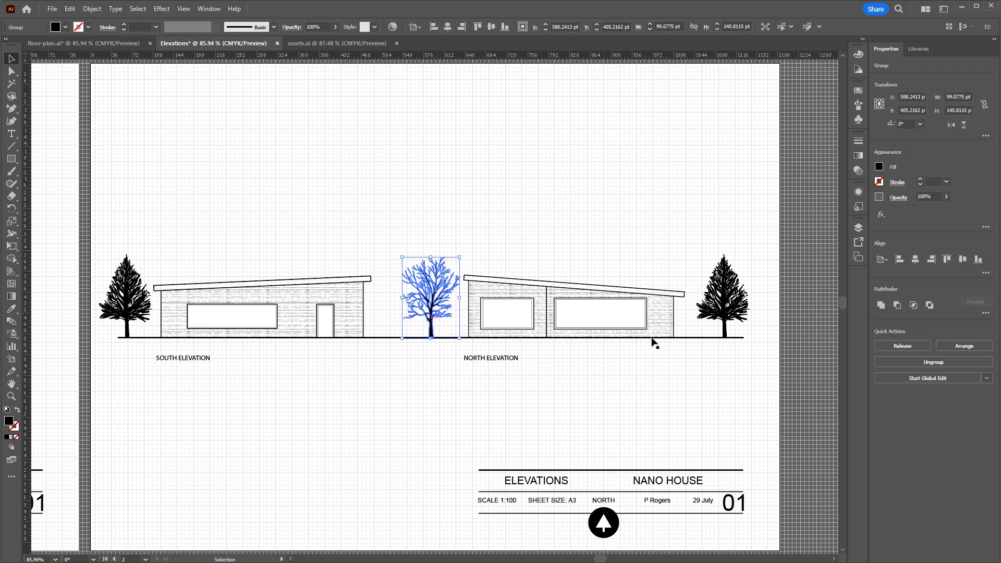
click(859, 191)
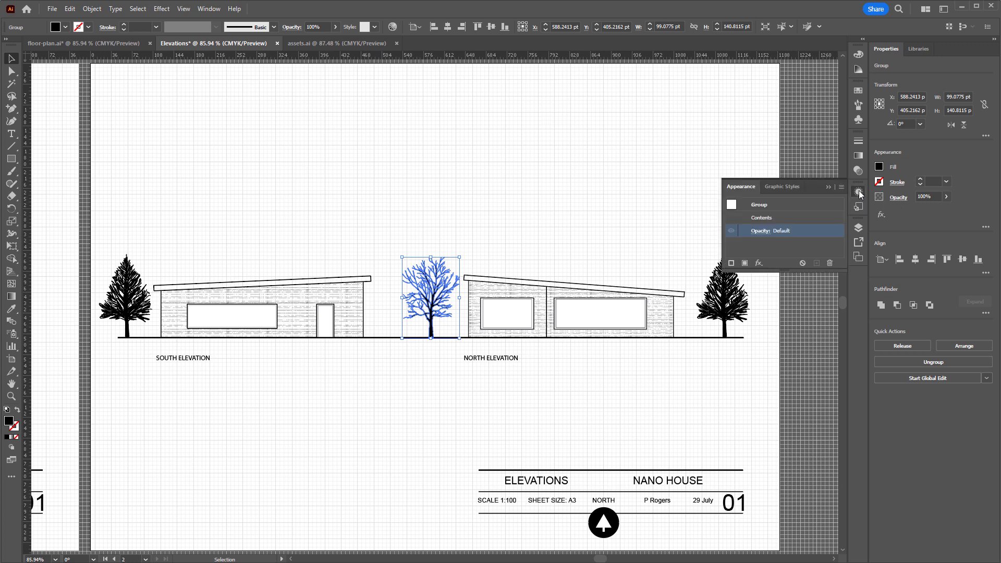
click(759, 232)
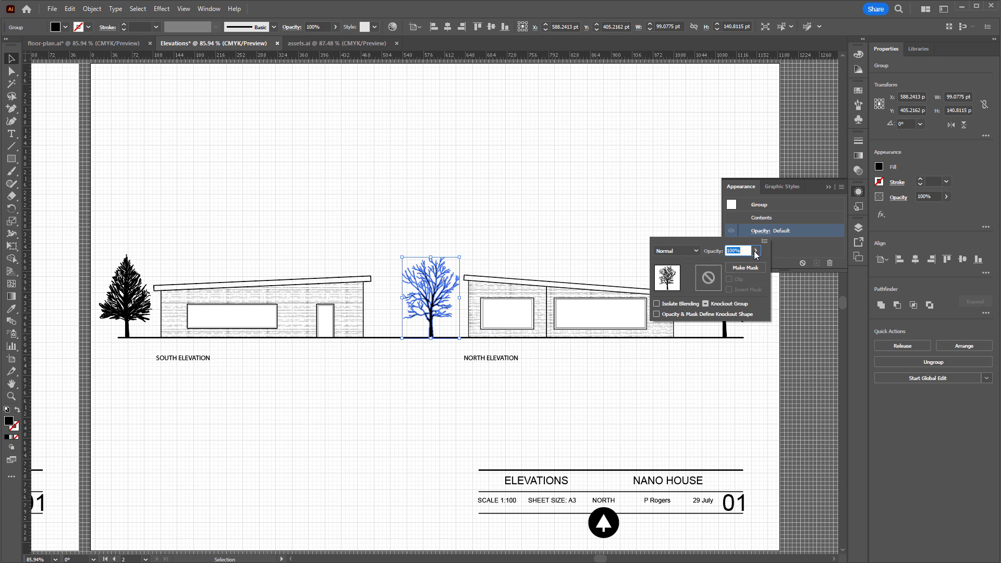
drag(750, 264, 724, 263)
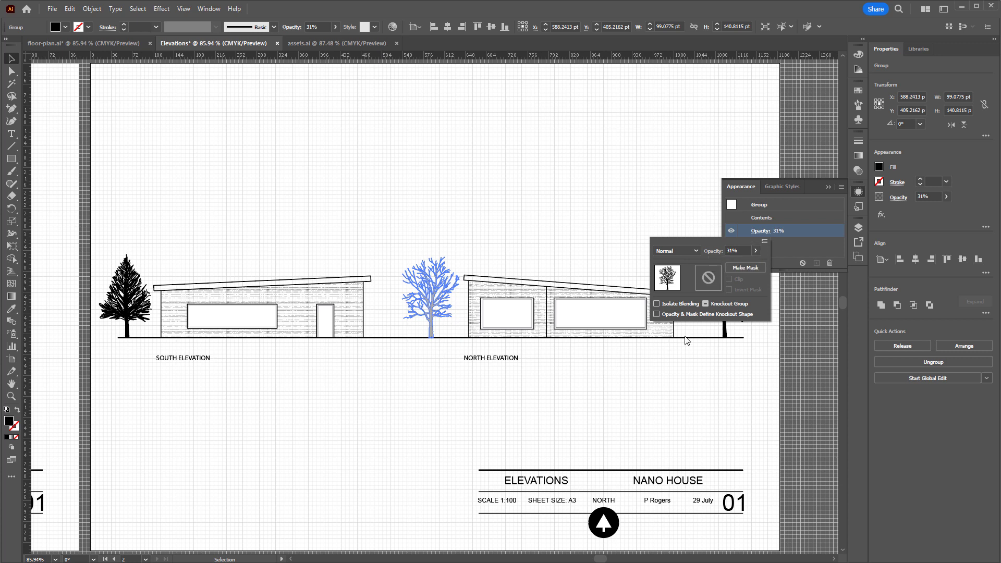
click(732, 333)
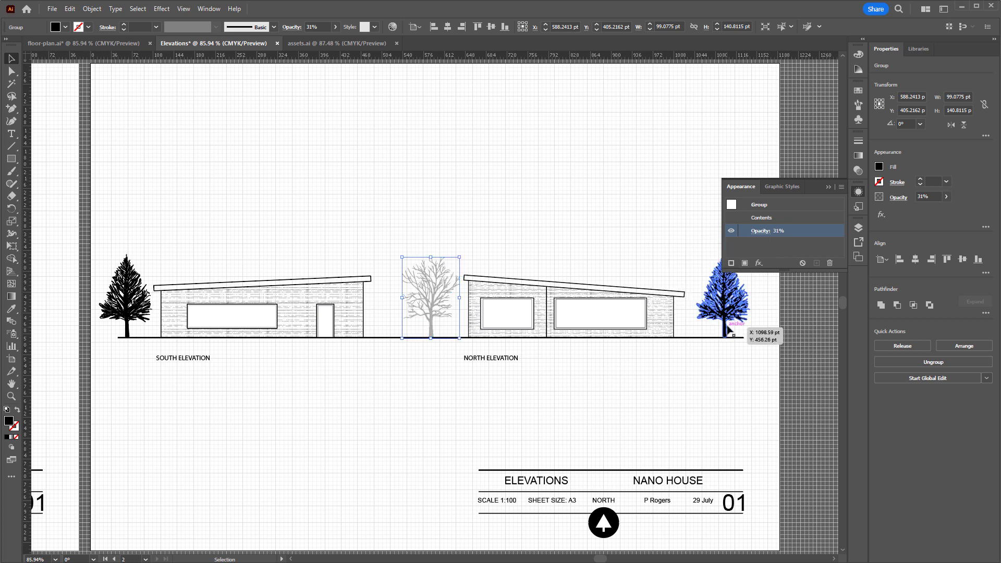
Set the opacity of both conifers at the ends of the ground line to 30%
click(760, 231)
click(732, 379)
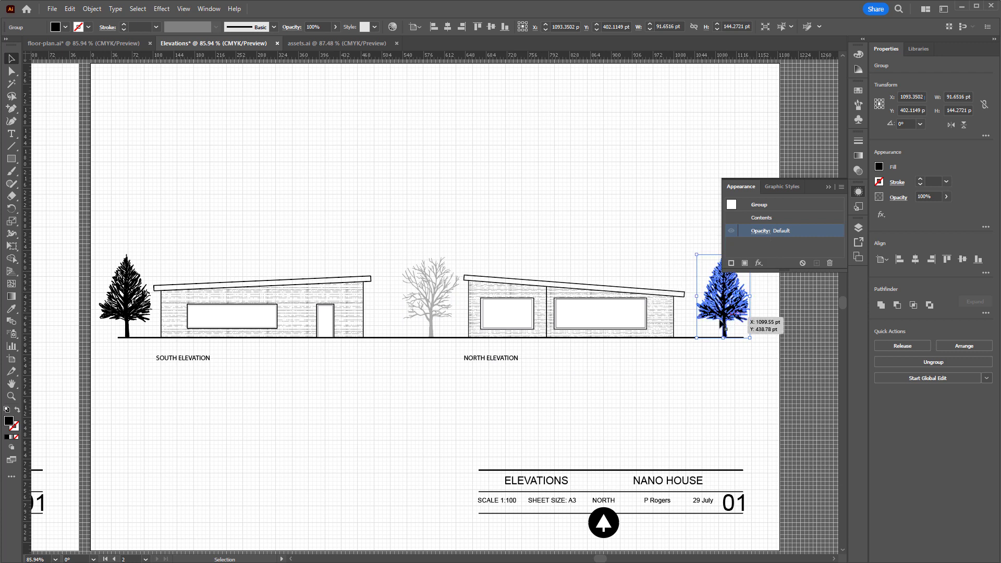
shift+click(124, 315)
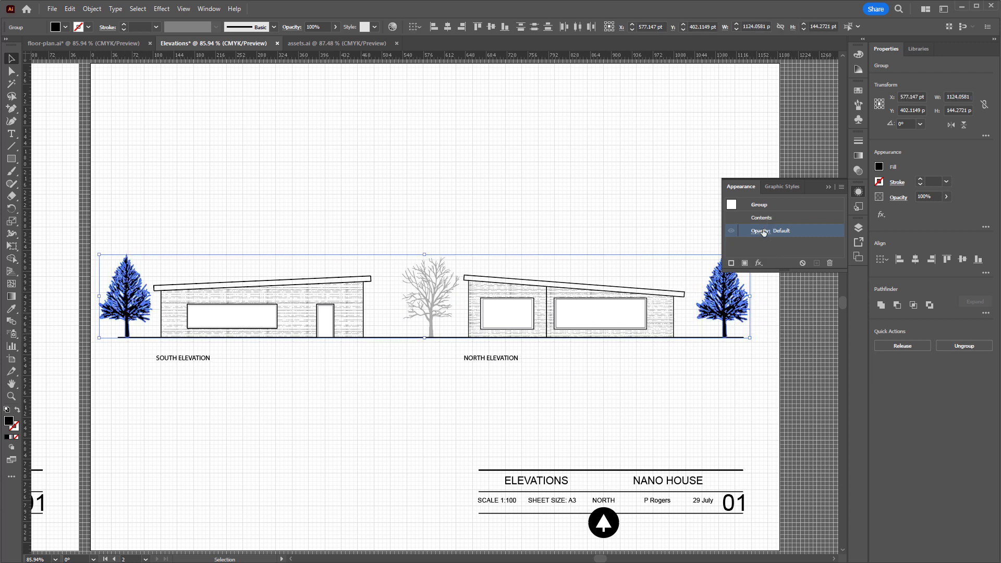
click(757, 232)
drag(736, 263, 727, 264)
click(686, 411)
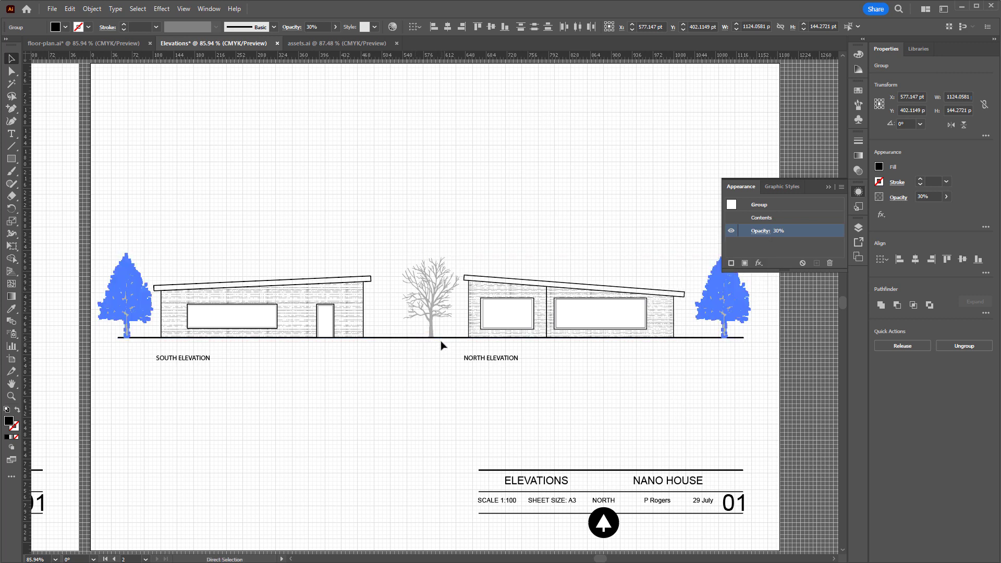
Examine where the bare tree's trunk meets the ground line, then review the whole elevations sheet
scroll(440, 344, up, 5)
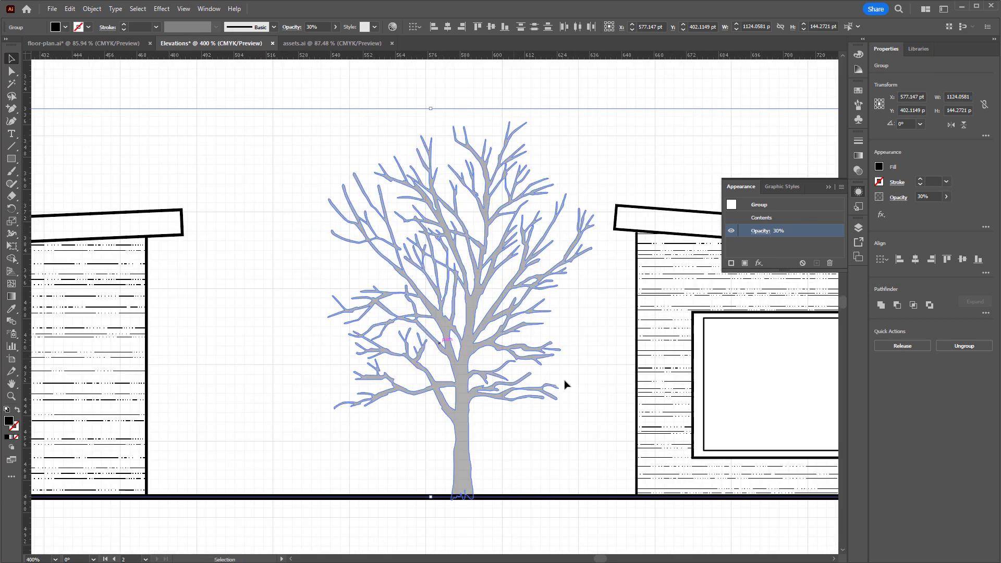
click(566, 387)
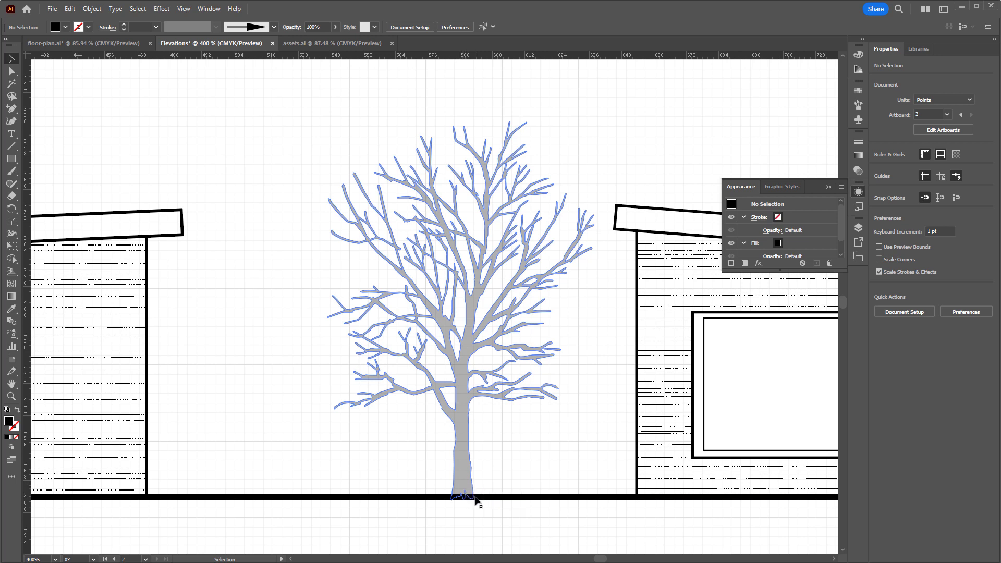
click(463, 476)
right_click(464, 475)
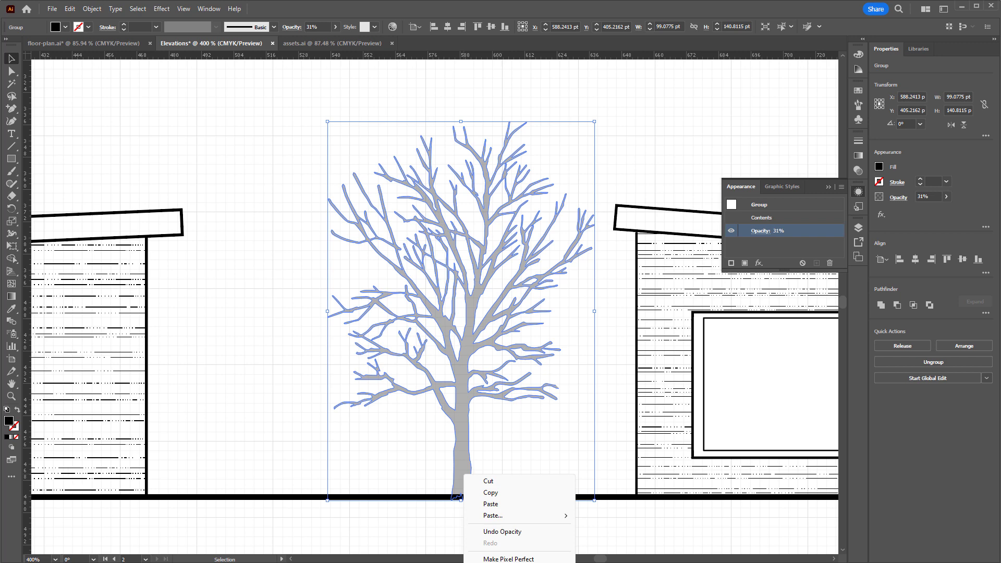
key(Escape)
click(521, 532)
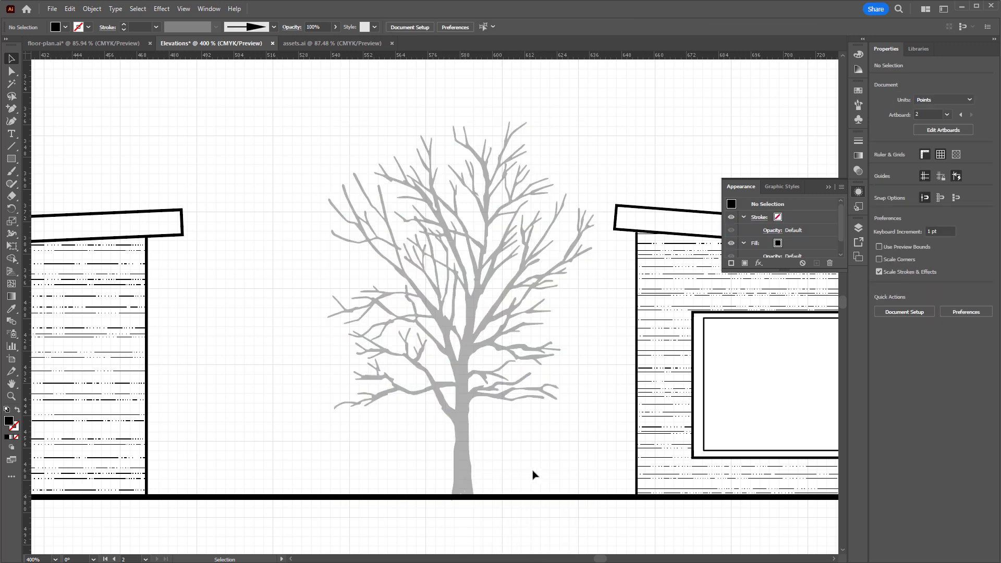
key(ctrl+1)
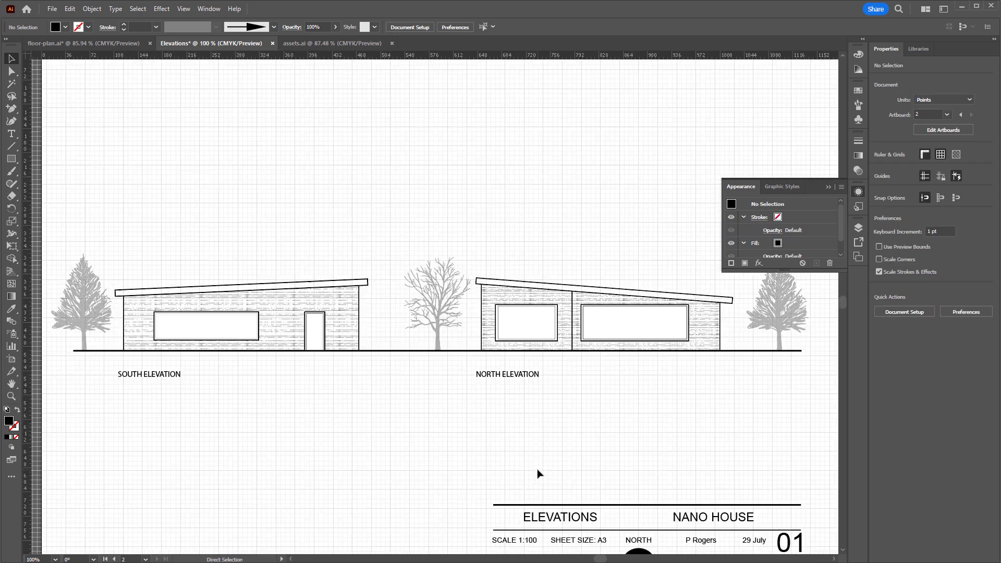
key(ctrl+minus)
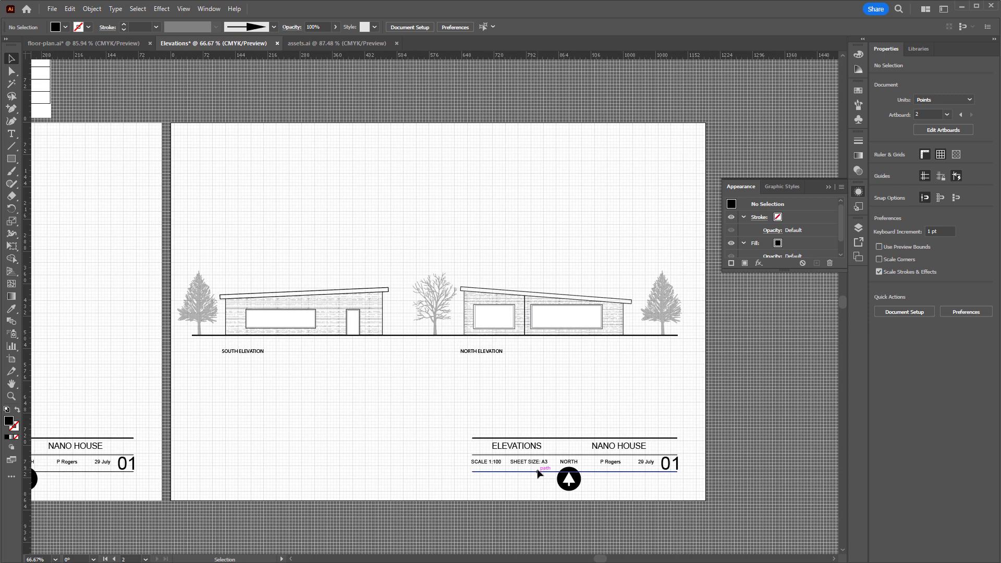